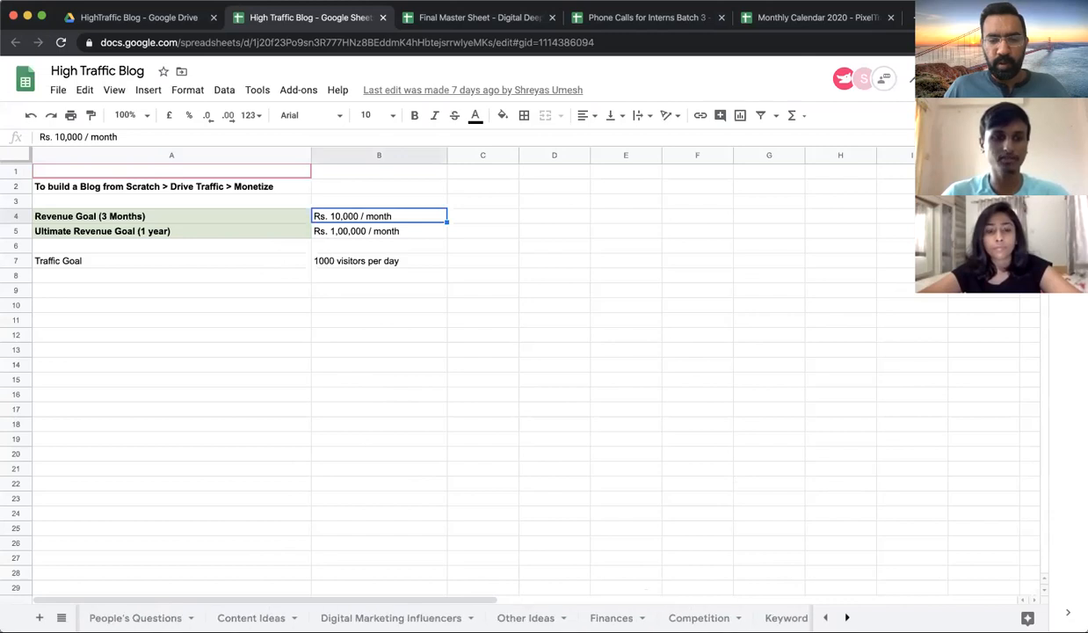
# - Open the Content Ideas sheet of the High Traffic Blog spreadsheet
pyautogui.click(847, 617)
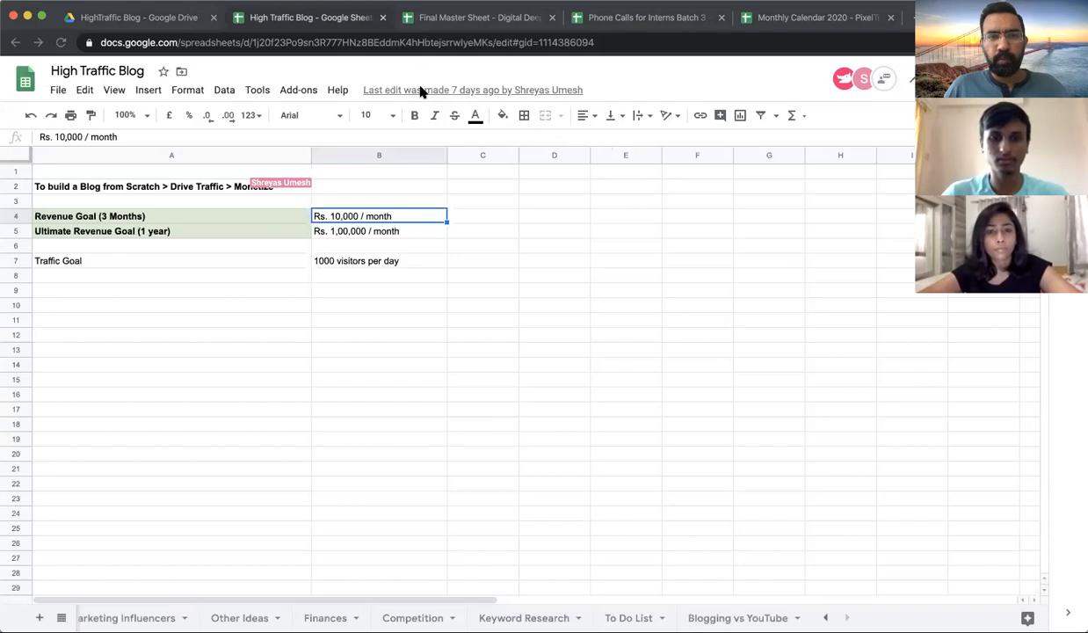
pyautogui.click(355, 511)
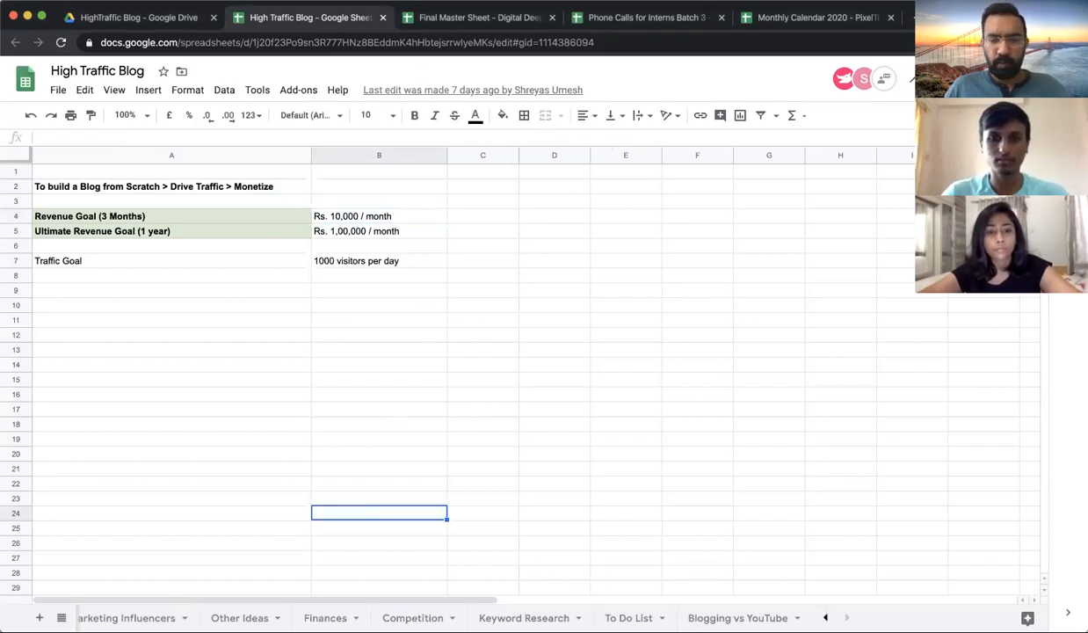
pyautogui.hscroll(-10, 570, 607)
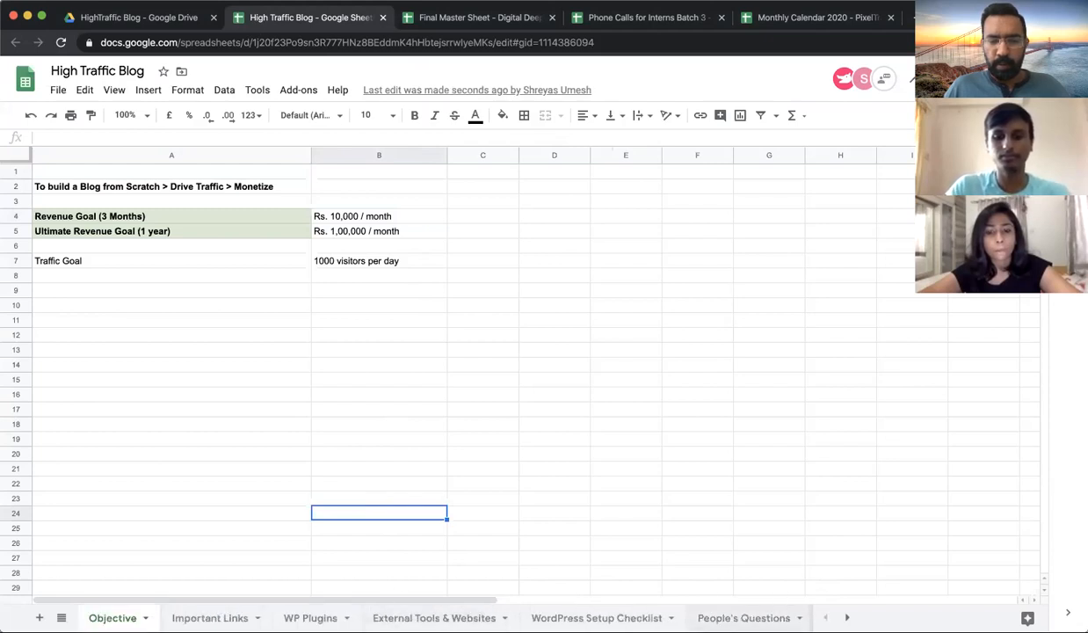
pyautogui.click(847, 618)
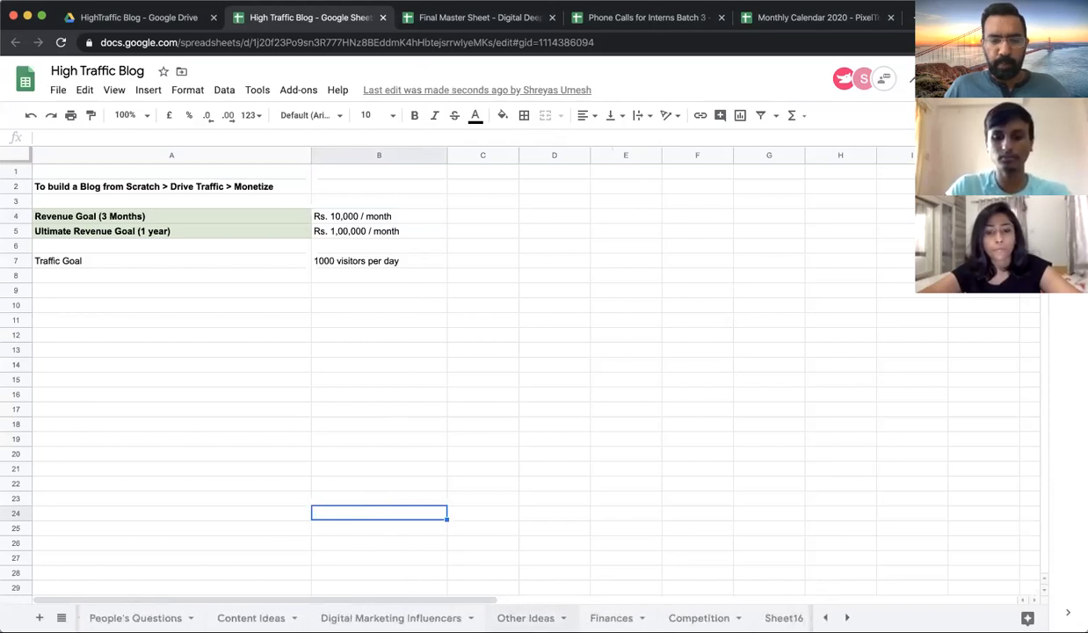
pyautogui.click(250, 617)
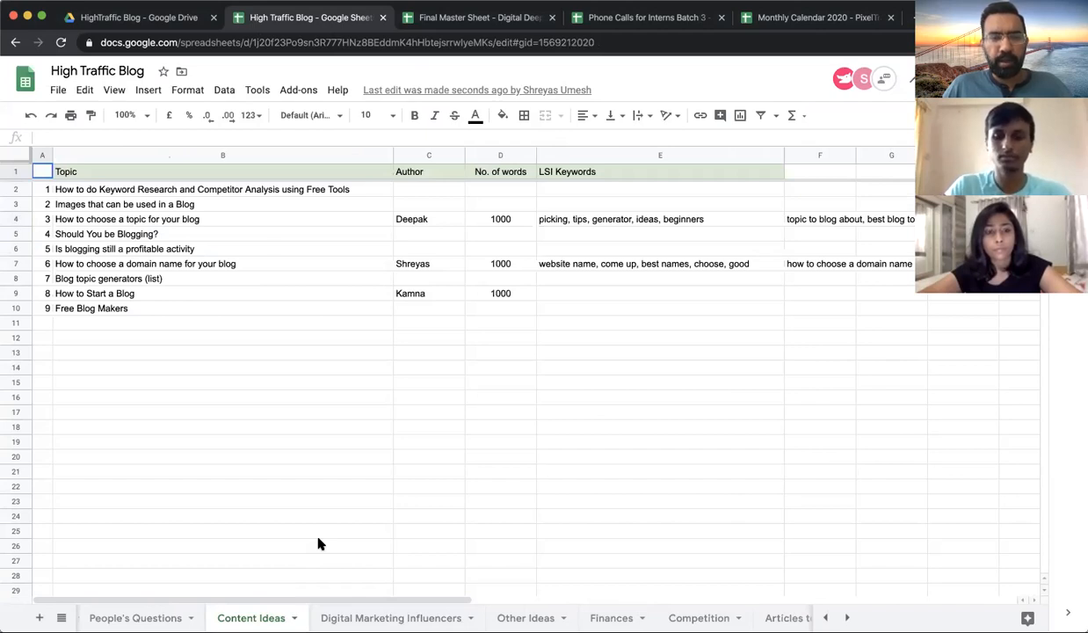
# - Review the Author column of the content ideas list for topics without an assigned writer
pyautogui.click(433, 156)
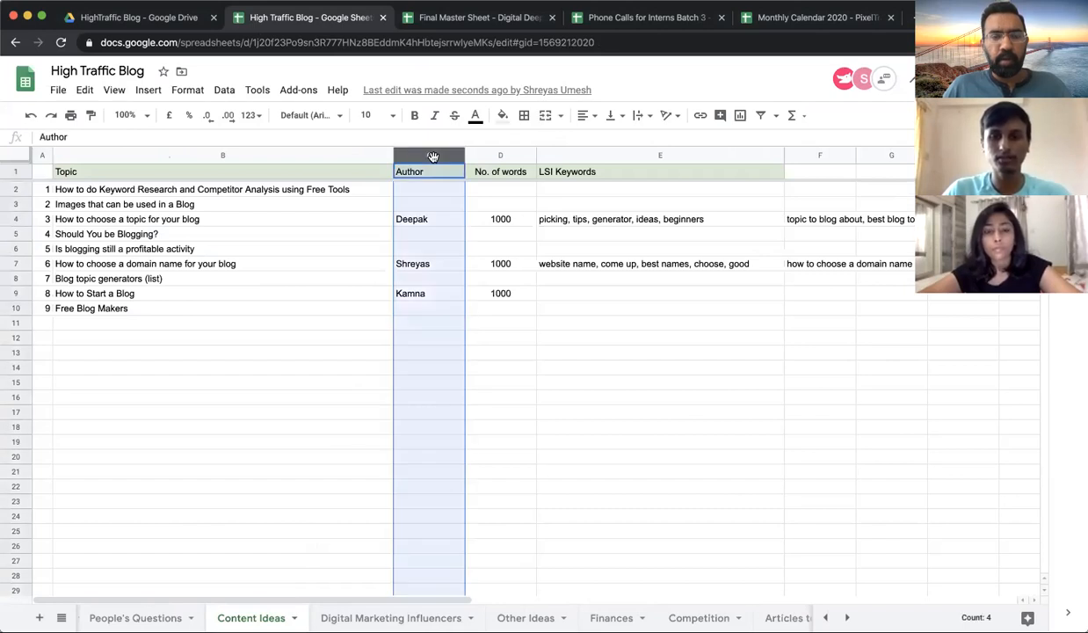
pyautogui.click(427, 188)
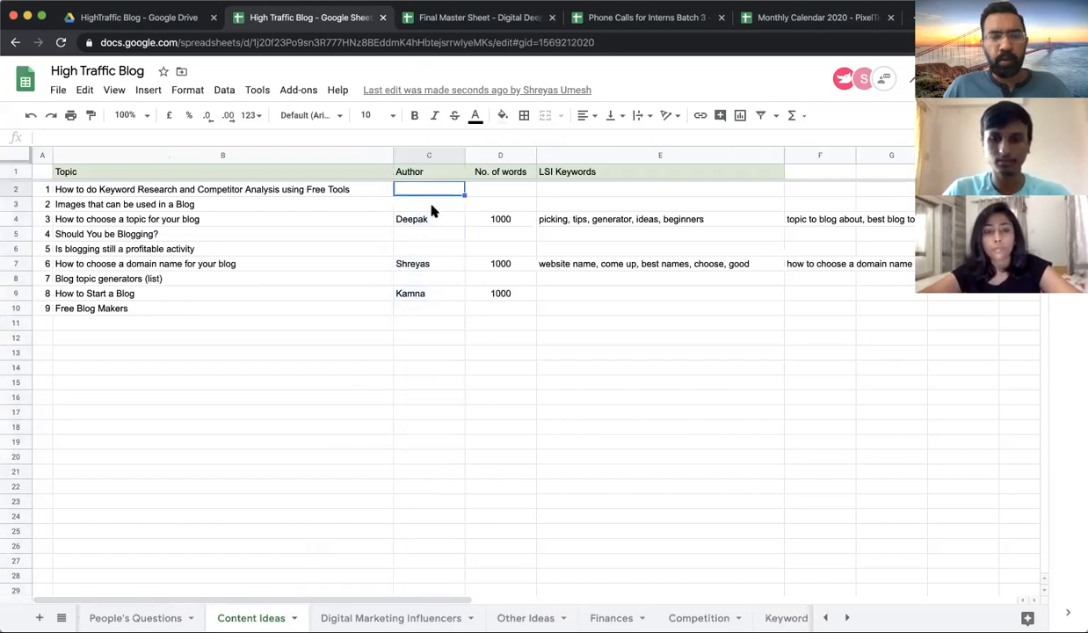
pyautogui.click(430, 205)
pyautogui.click(427, 309)
pyautogui.click(420, 326)
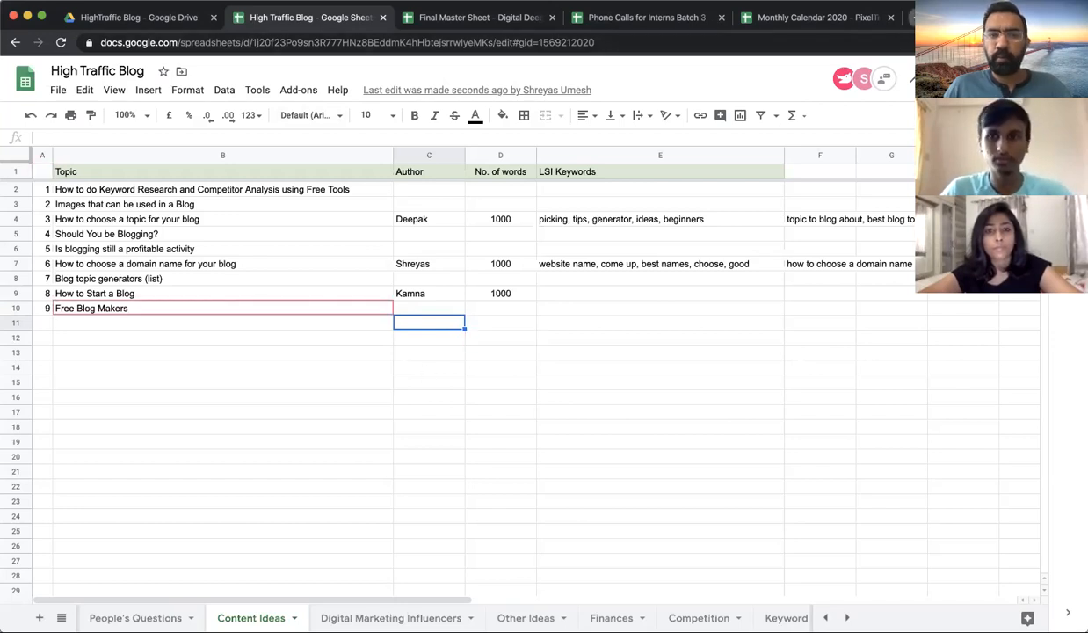
# - Open hightrafficblog.com/404 in a new browser tab to view the blog's error page
pyautogui.press('super+t')
pyautogui.write('hiights')
pyautogui.press('BackSpace')
pyautogui.press('BackSpace')
pyautogui.press('BackSpace')
pyautogui.press('BackSpace')
pyautogui.press('BackSpace')
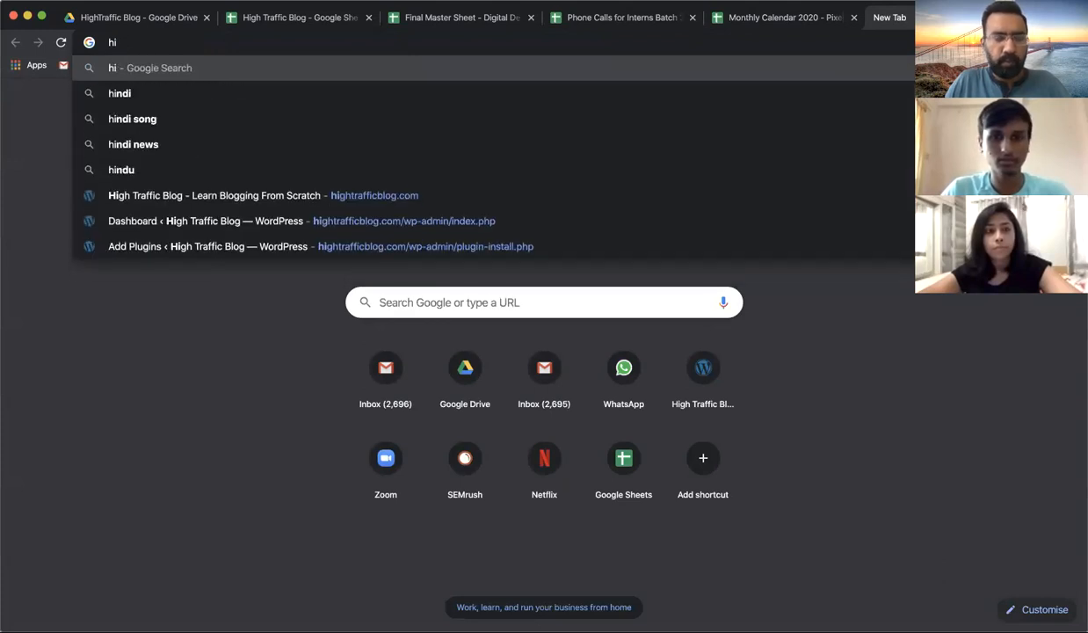
pyautogui.write('ghtrafficblog.com/404')
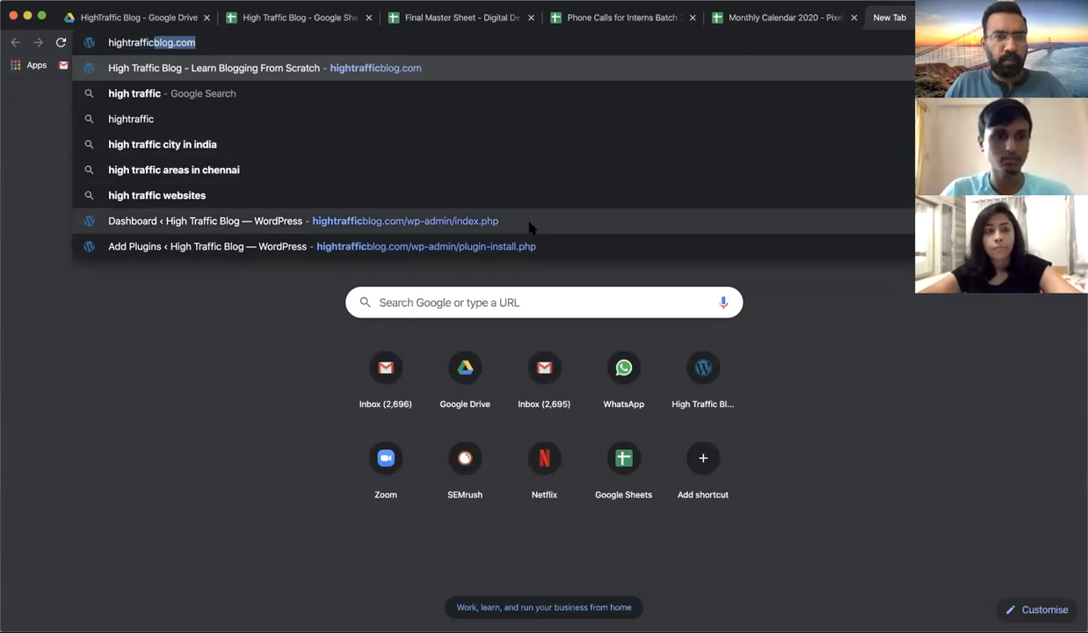
pyautogui.click(531, 224)
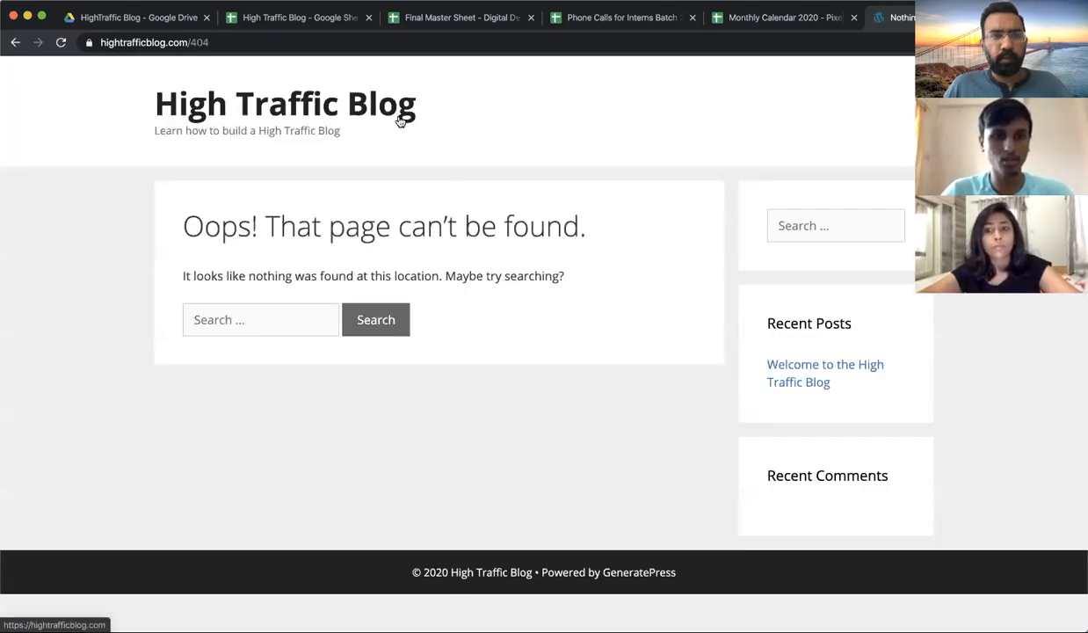
# - Go to the blog's home page, open the post "Welcome to the High Traffic Blog" and skim its text
pyautogui.click(400, 121)
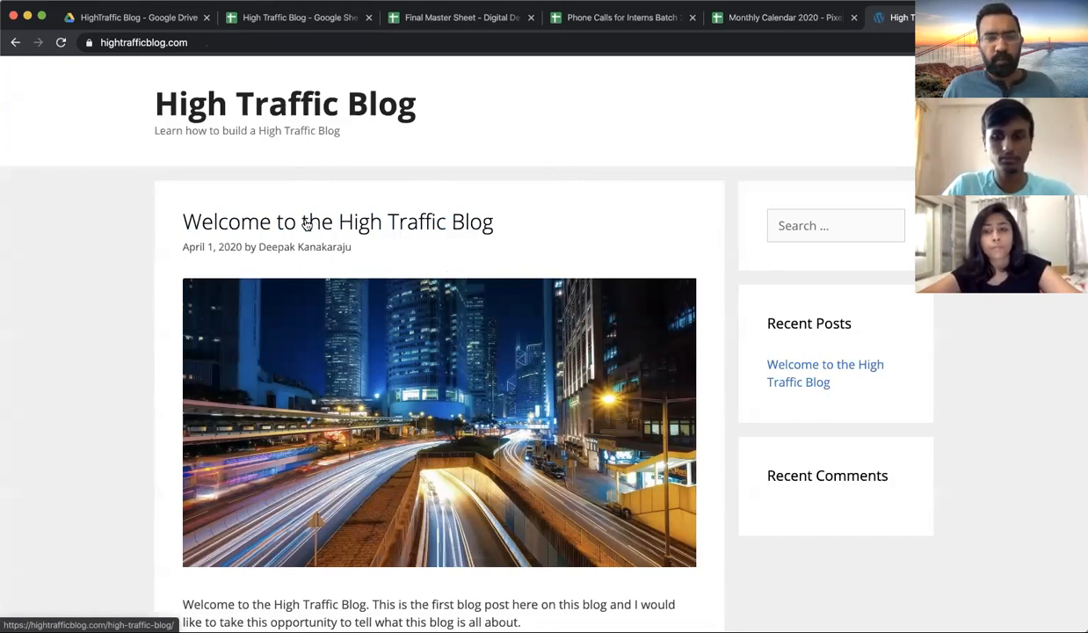
pyautogui.click(305, 223)
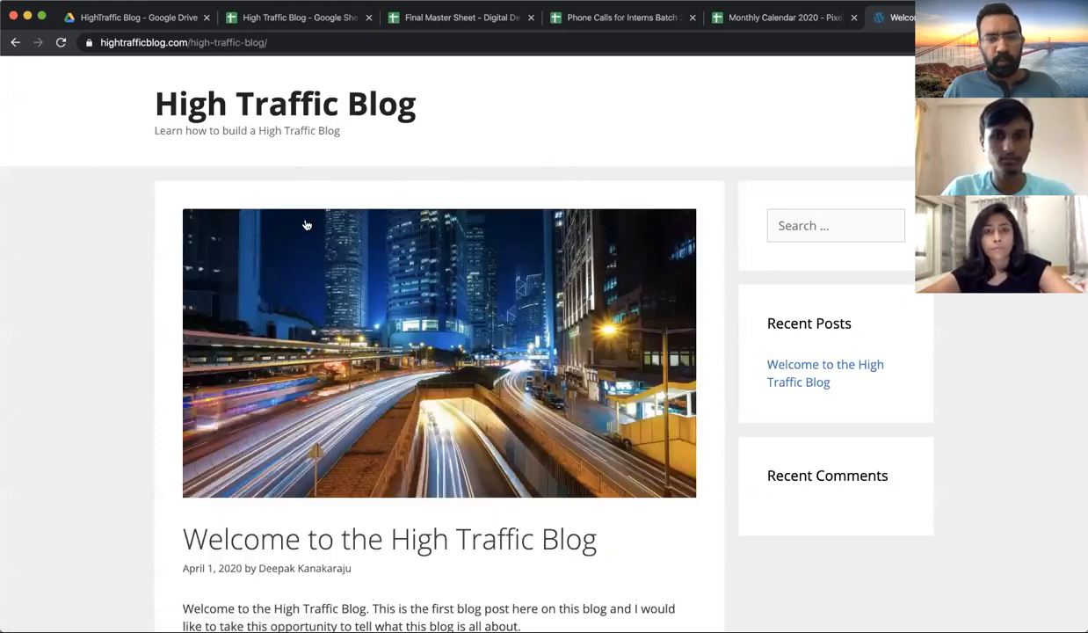
pyautogui.scroll(-2, 305, 225)
pyautogui.scroll(-8, 306, 225)
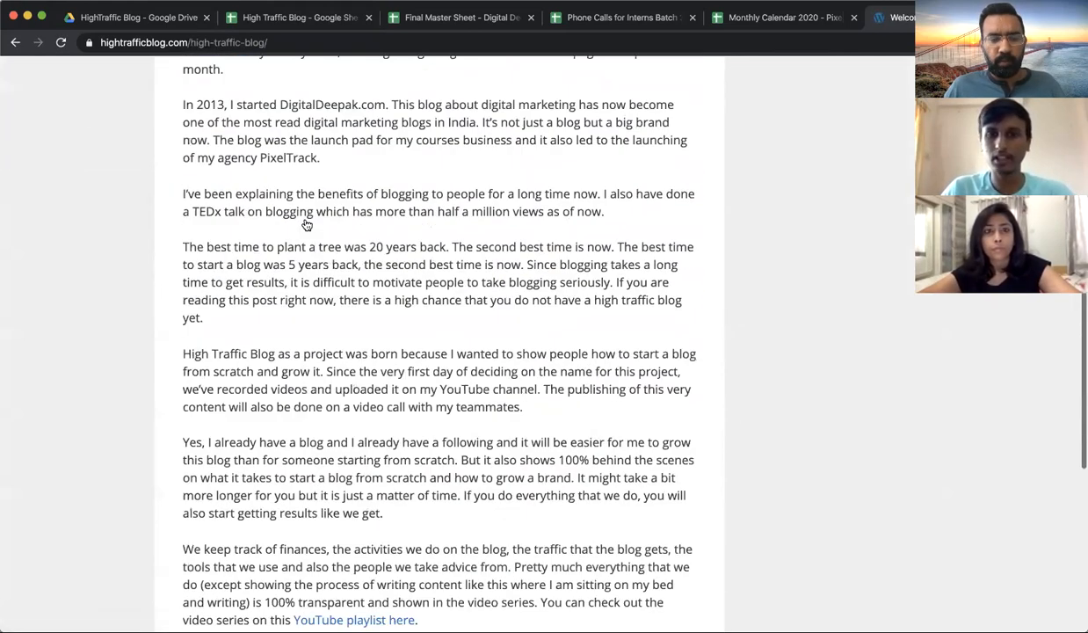
pyautogui.scroll(10, 306, 225)
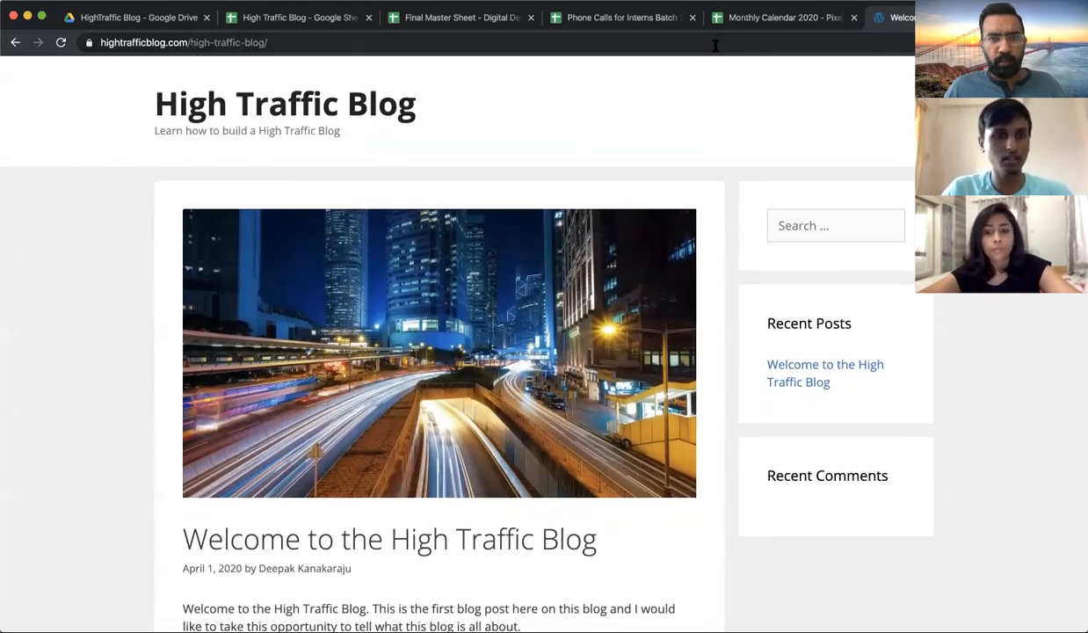
# - Close the Monthly Calendar, Final Master Sheet and Phone Calls for Interns pages, open a blank tab, and return to the High Traffic Blog spreadsheet
pyautogui.click(767, 21)
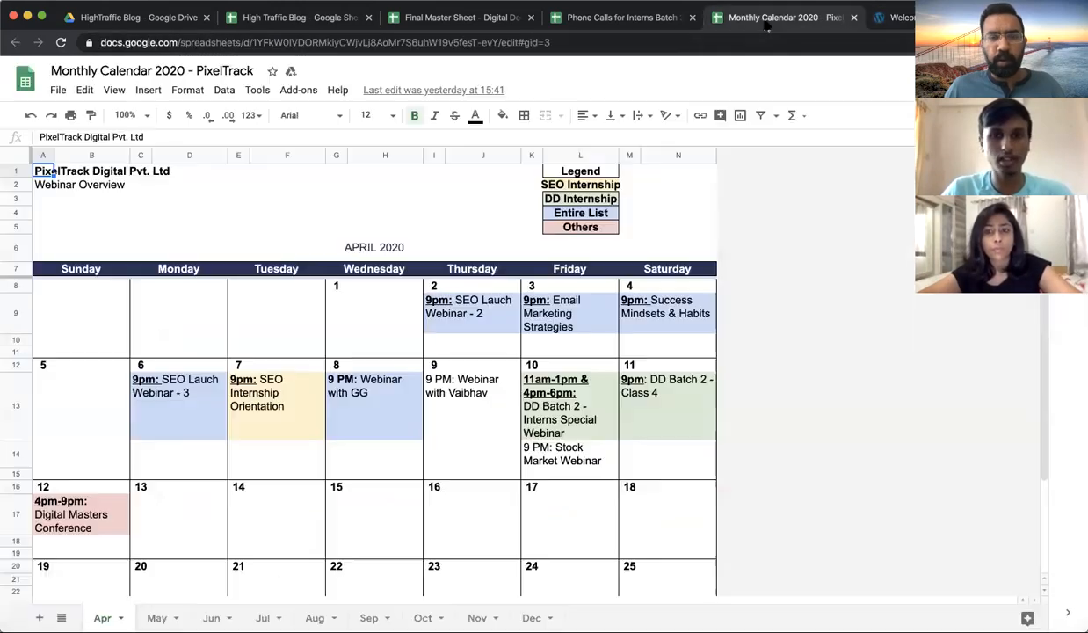
pyautogui.click(668, 17)
pyautogui.click(854, 17)
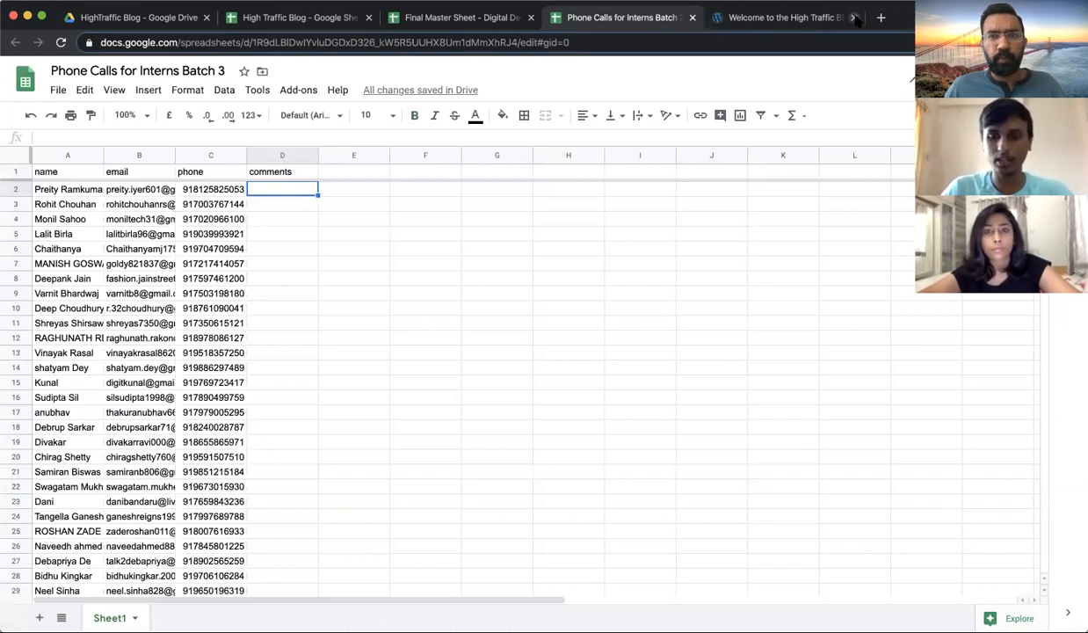
pyautogui.click(501, 22)
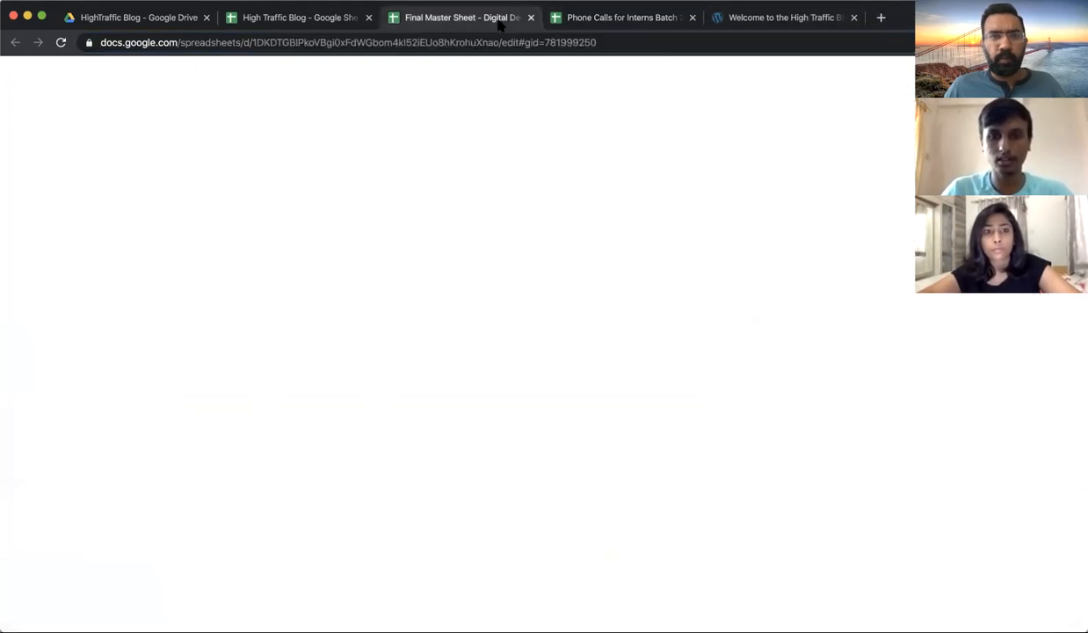
pyautogui.click(782, 18)
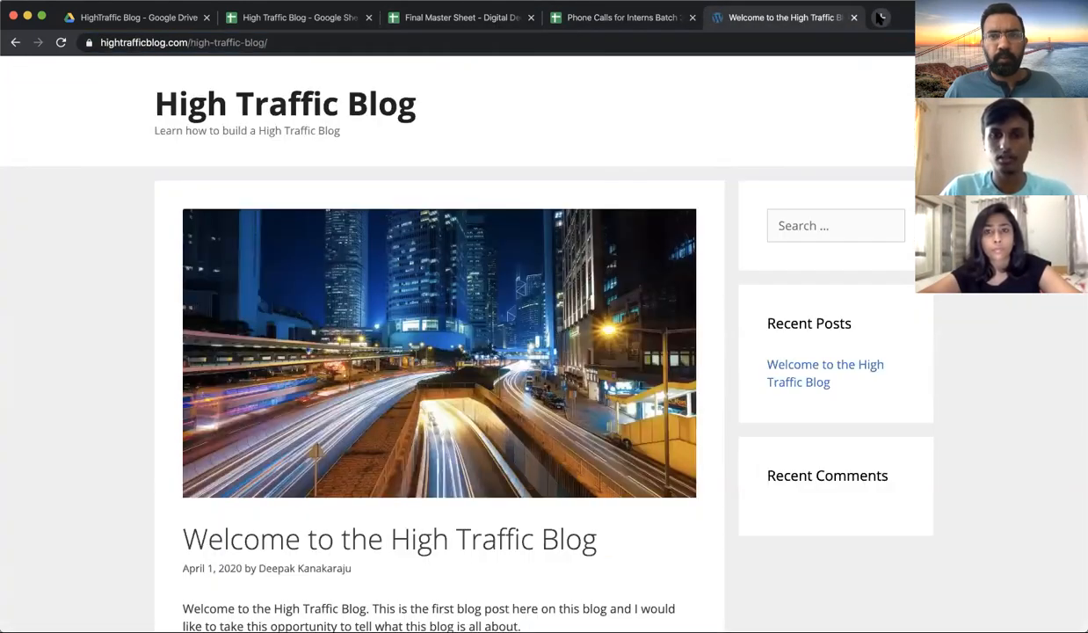
pyautogui.click(881, 17)
pyautogui.click(308, 22)
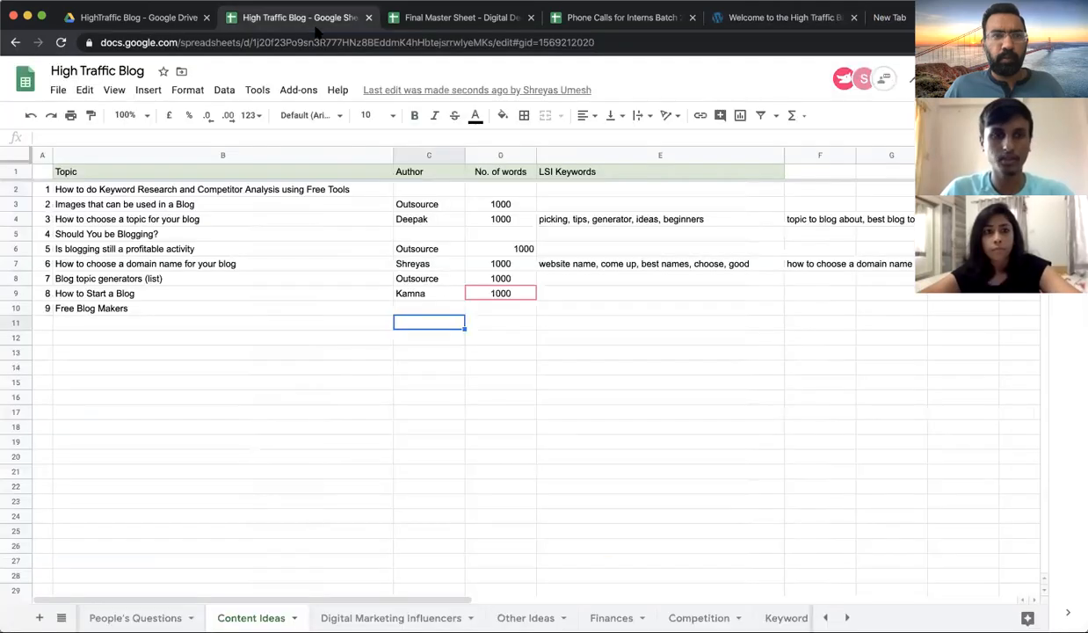
pyautogui.click(326, 373)
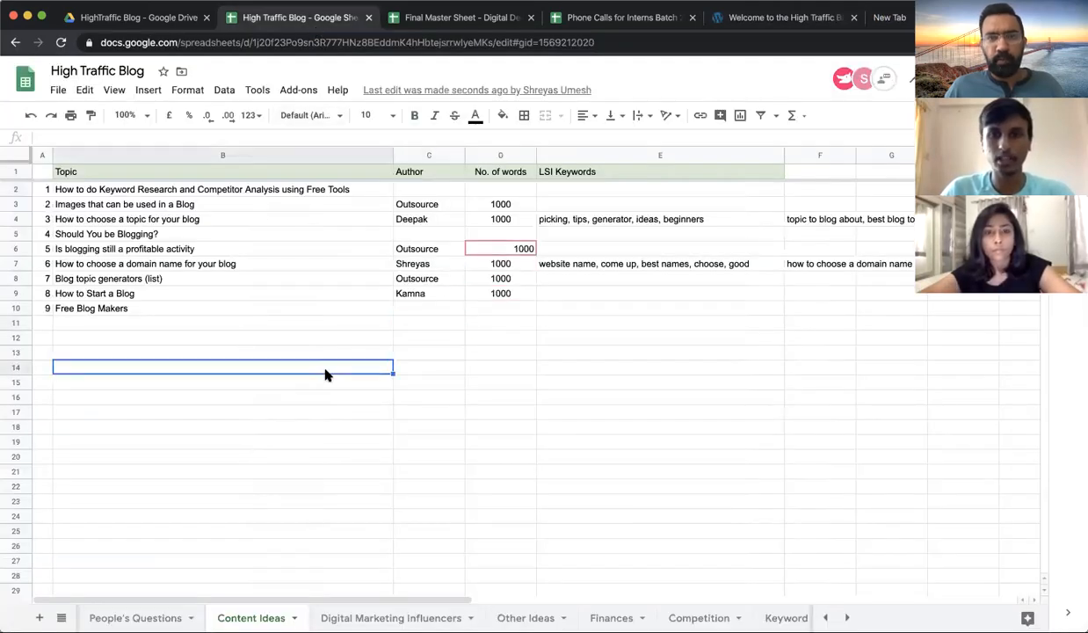
pyautogui.click(531, 17)
pyautogui.click(468, 17)
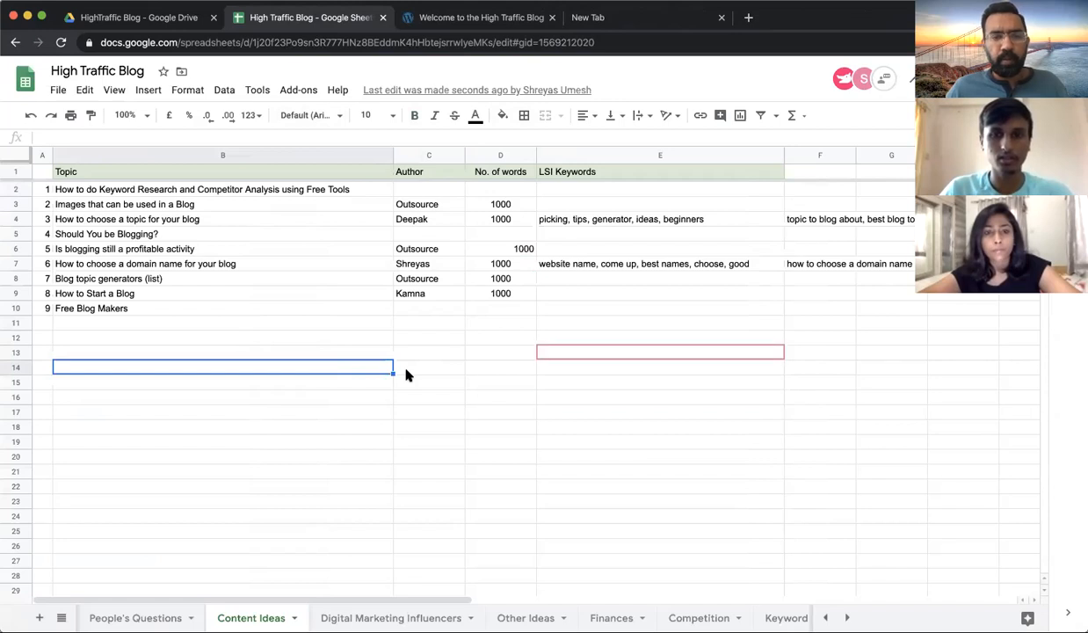
# - Centre the entire No. of words column horizontally
pyautogui.click(517, 249)
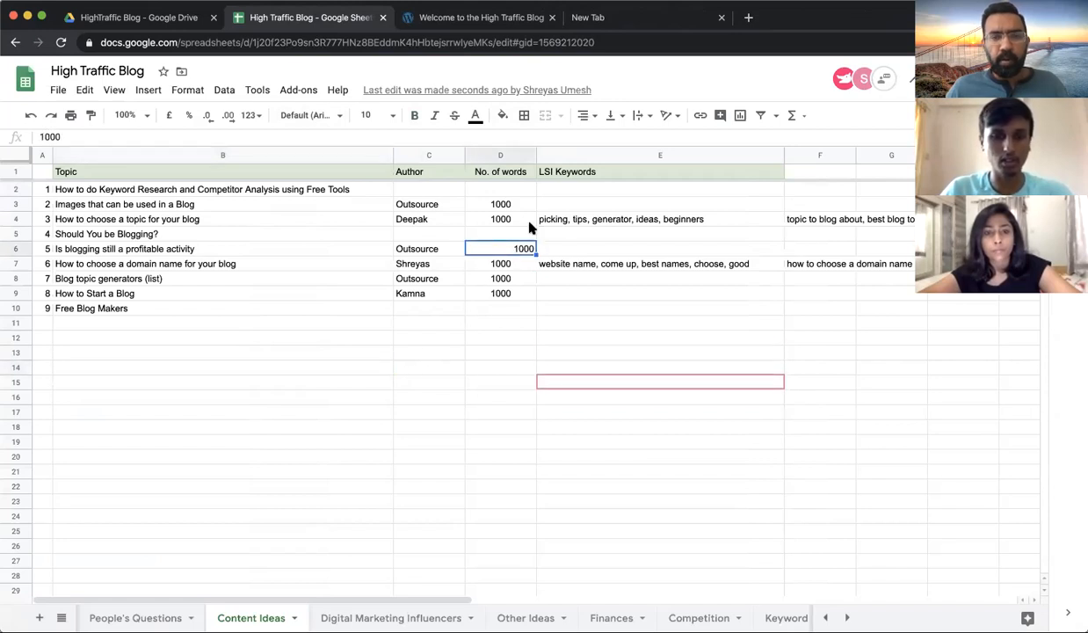
pyautogui.click(585, 115)
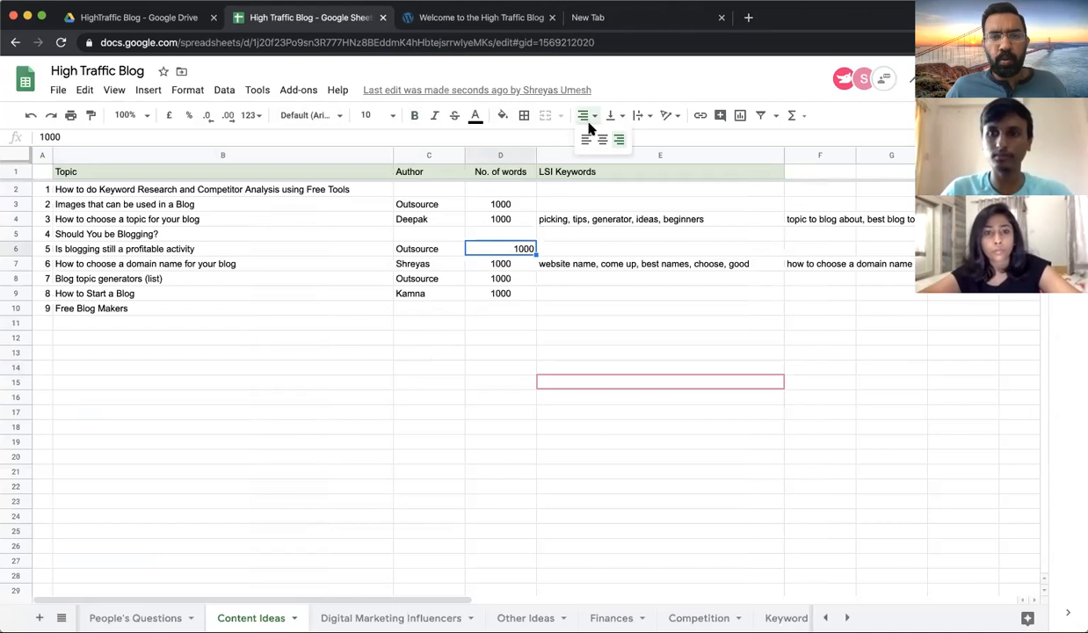
pyautogui.click(480, 155)
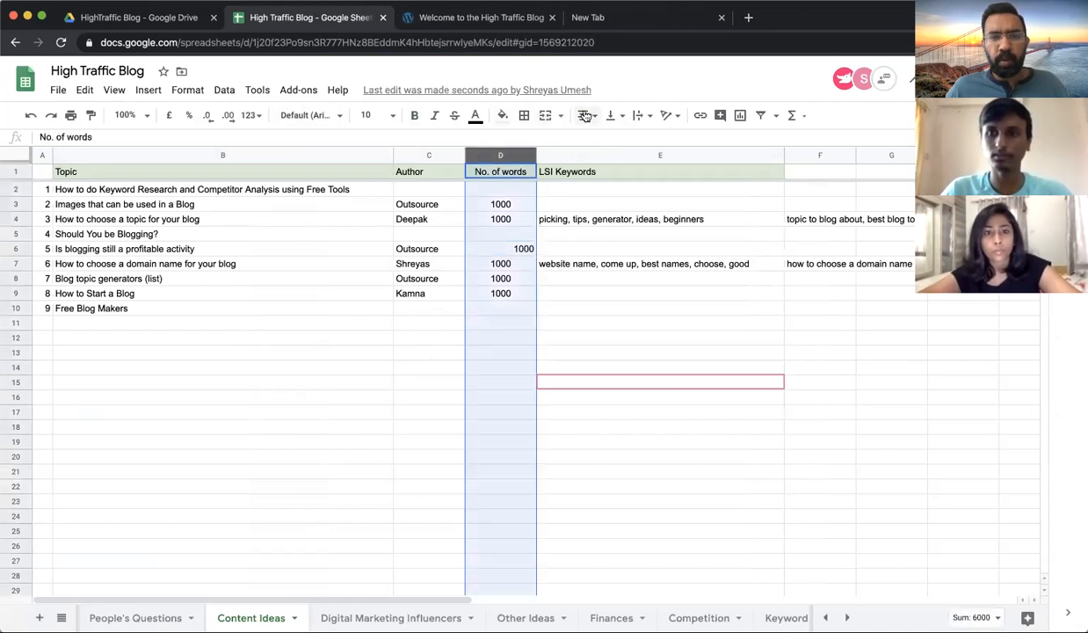
pyautogui.click(585, 115)
pyautogui.click(582, 151)
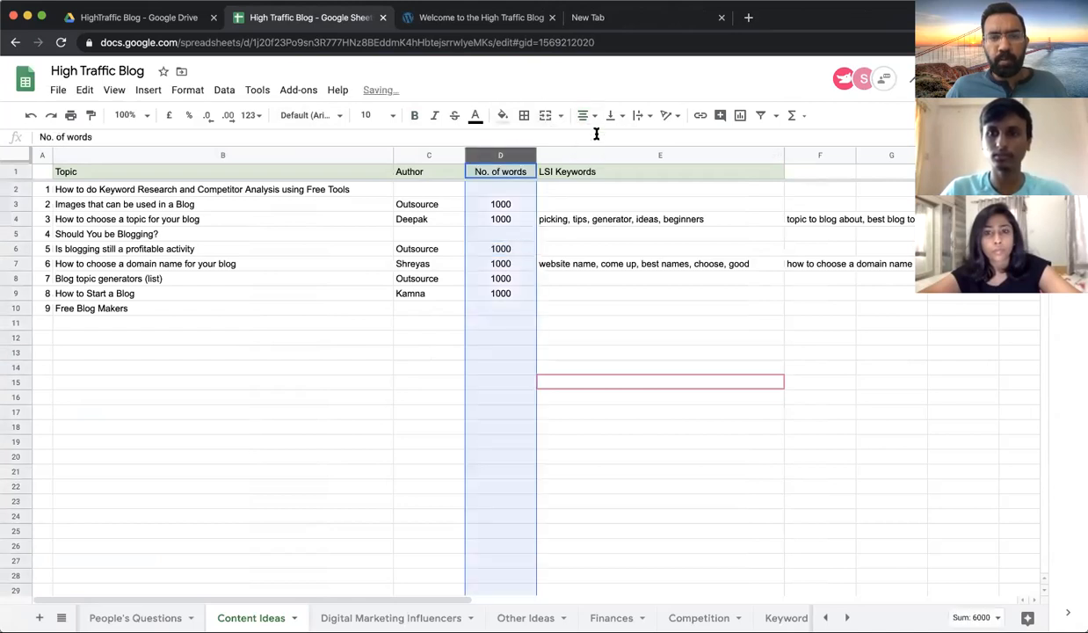
pyautogui.click(521, 318)
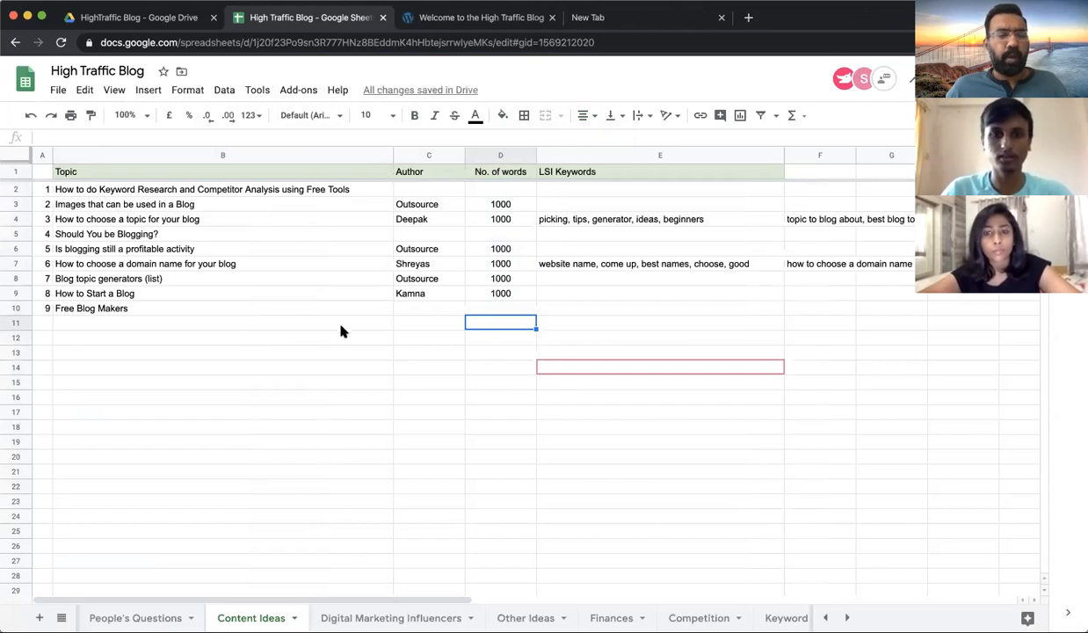
# - Number the first empty row below the Free Blog Makers topic as 10
pyautogui.click(295, 325)
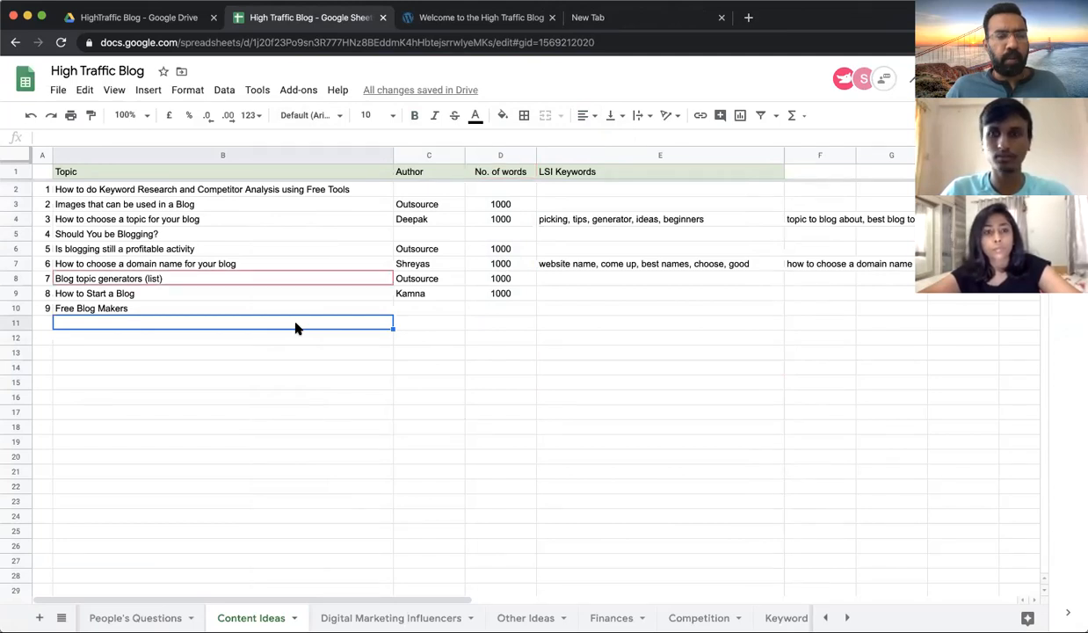
pyautogui.click(257, 338)
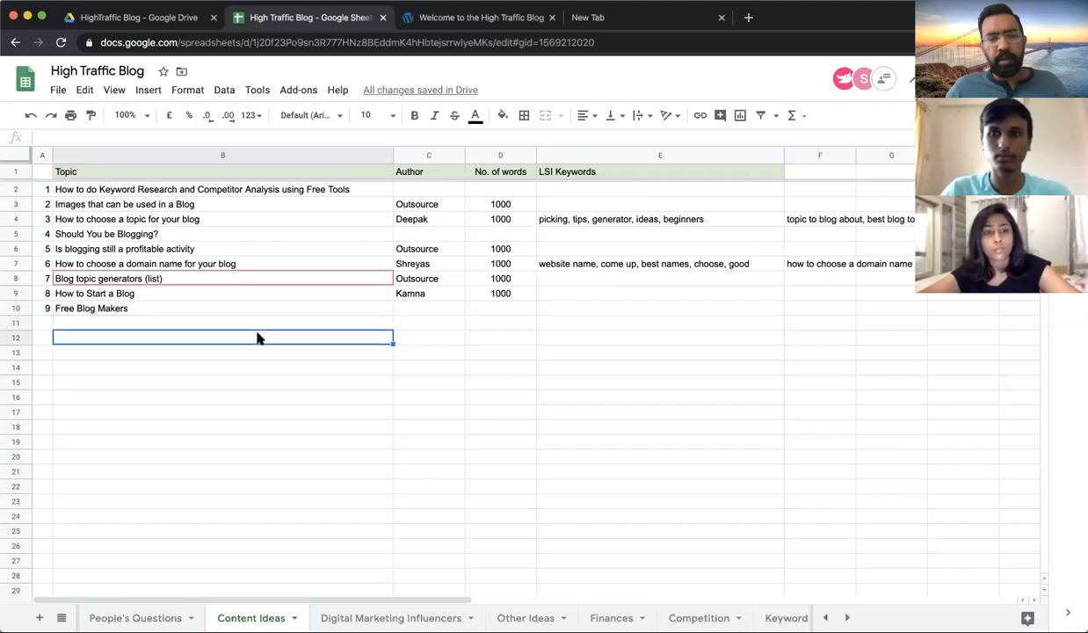
pyautogui.click(212, 323)
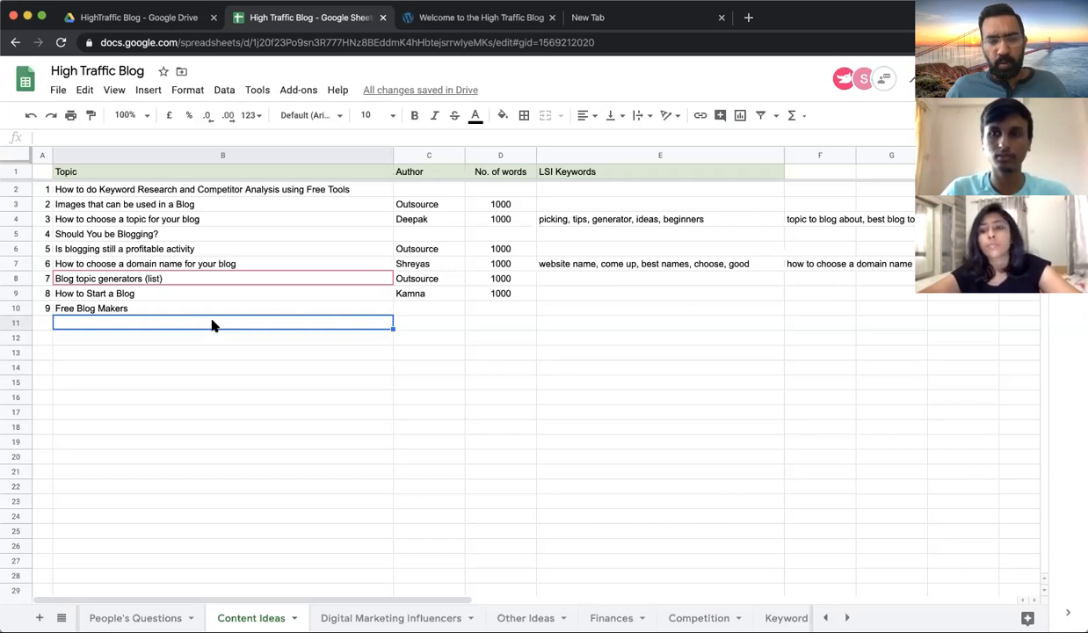
pyautogui.press('Left')
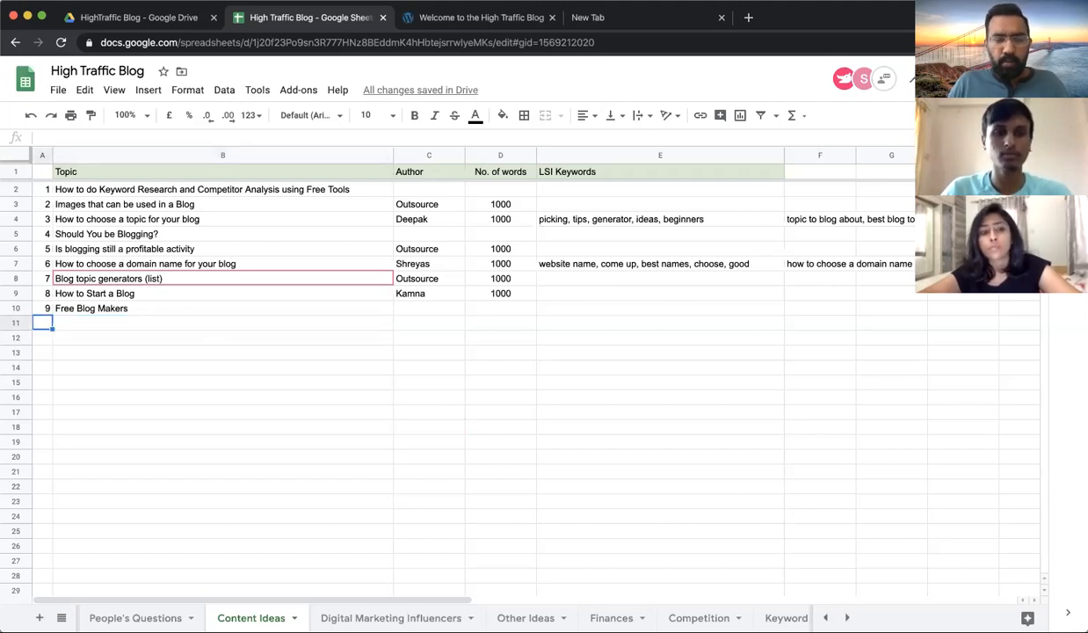
pyautogui.write('10')
pyautogui.press('Tab')
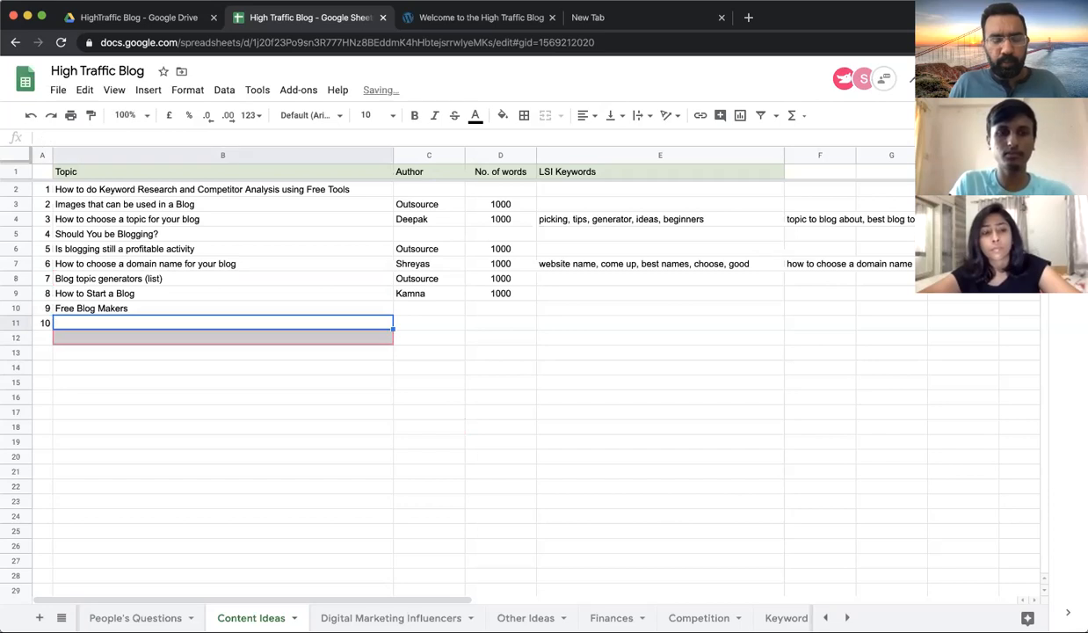
# - Enter "Top 25 WordPress Plugins to Use for WordPress" as the title of topic 10
pyautogui.write('Topic')
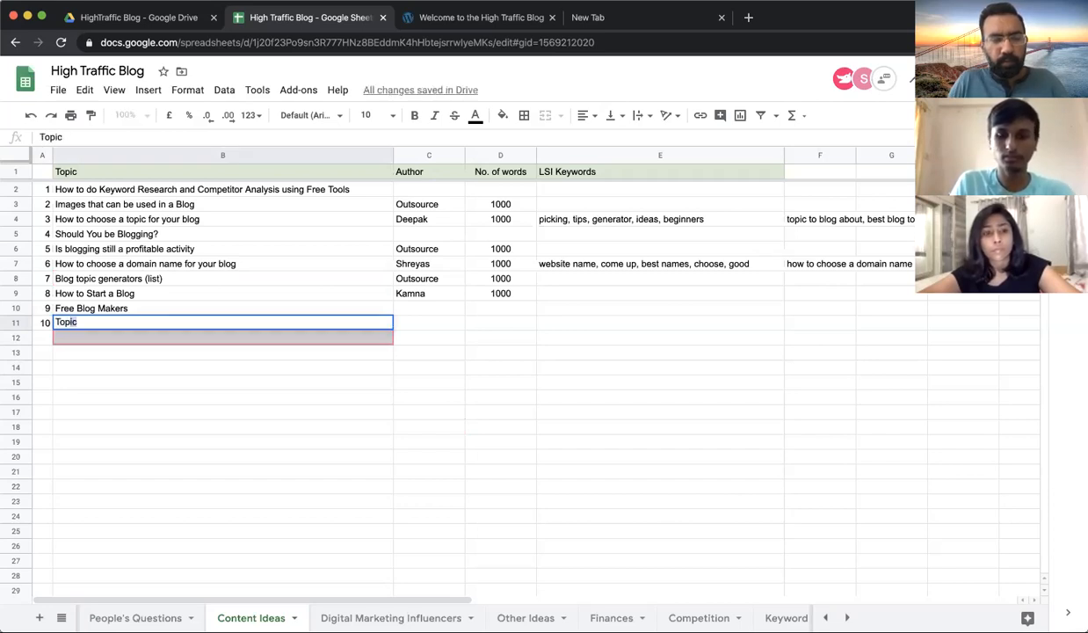
pyautogui.write(' 25 WordPr')
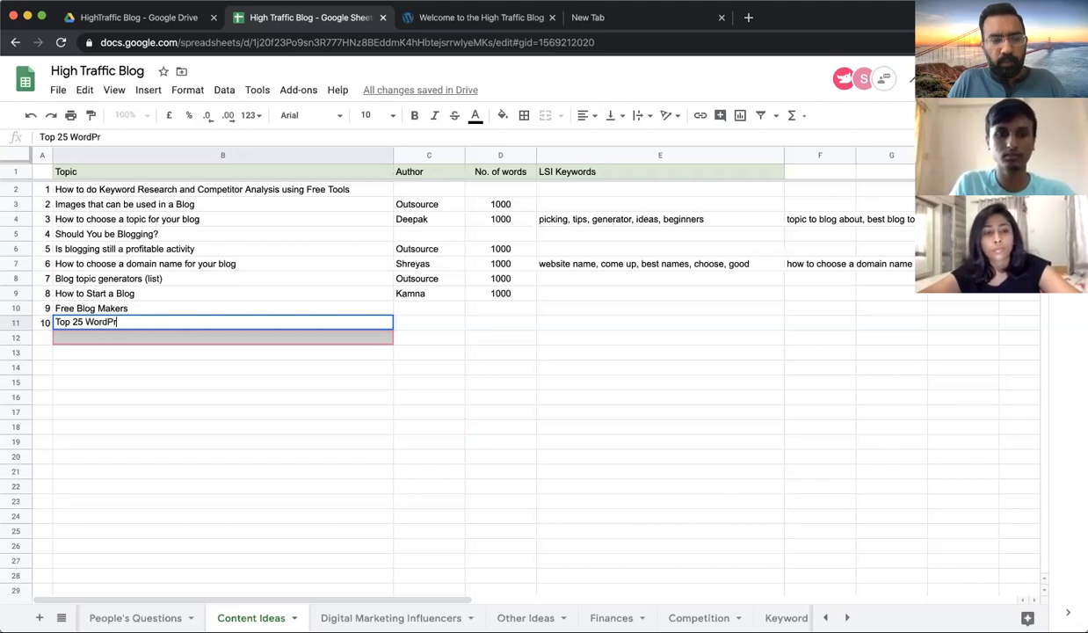
pyautogui.write('ess Plugins ')
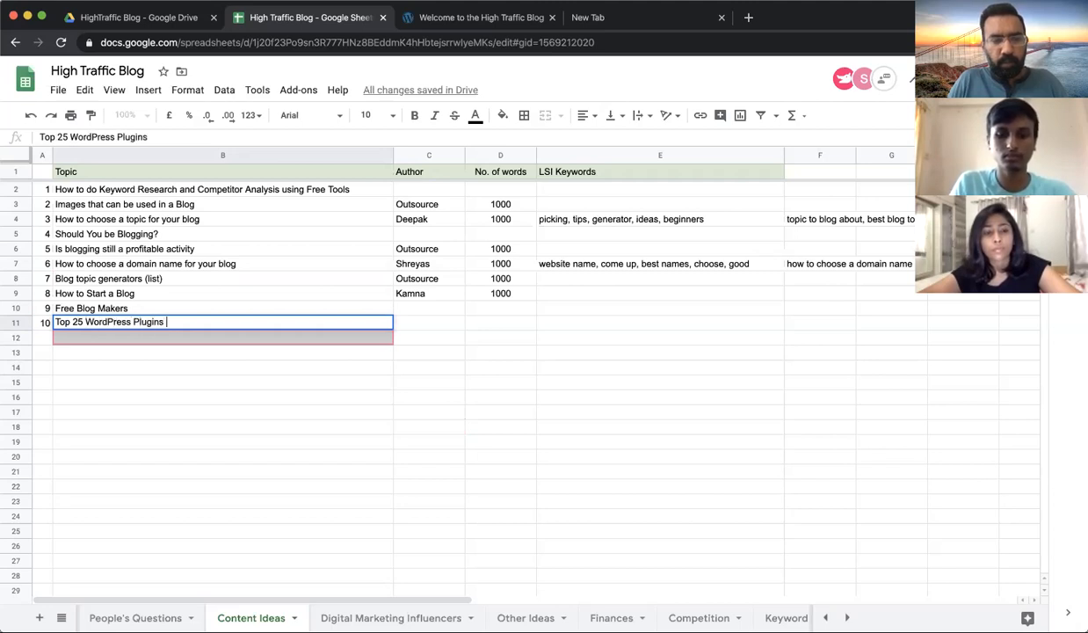
pyautogui.write('to U')
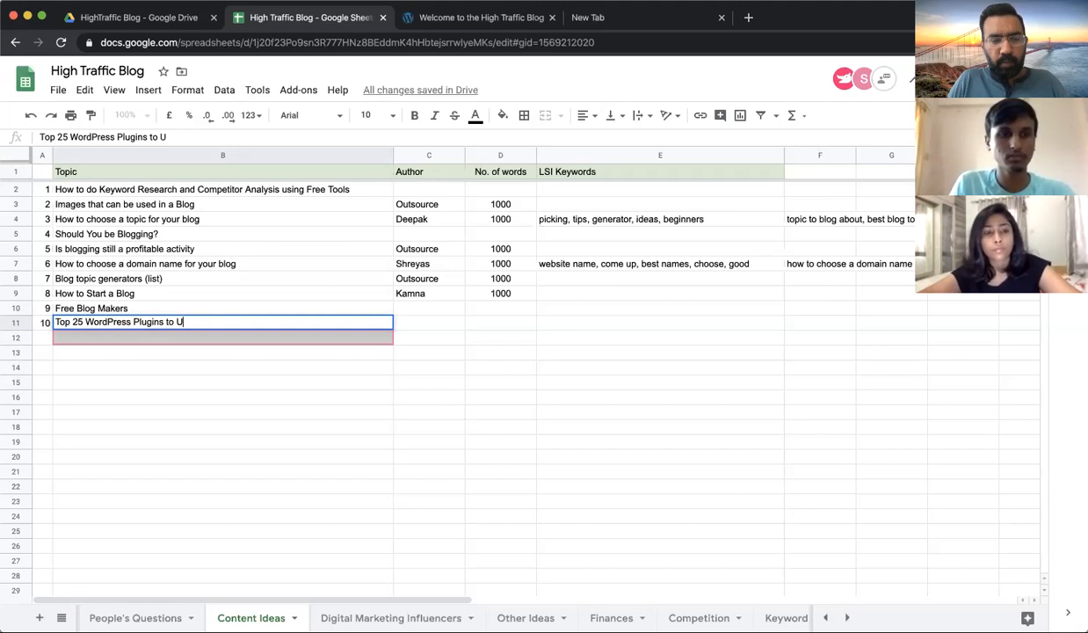
pyautogui.write('se for WordP')
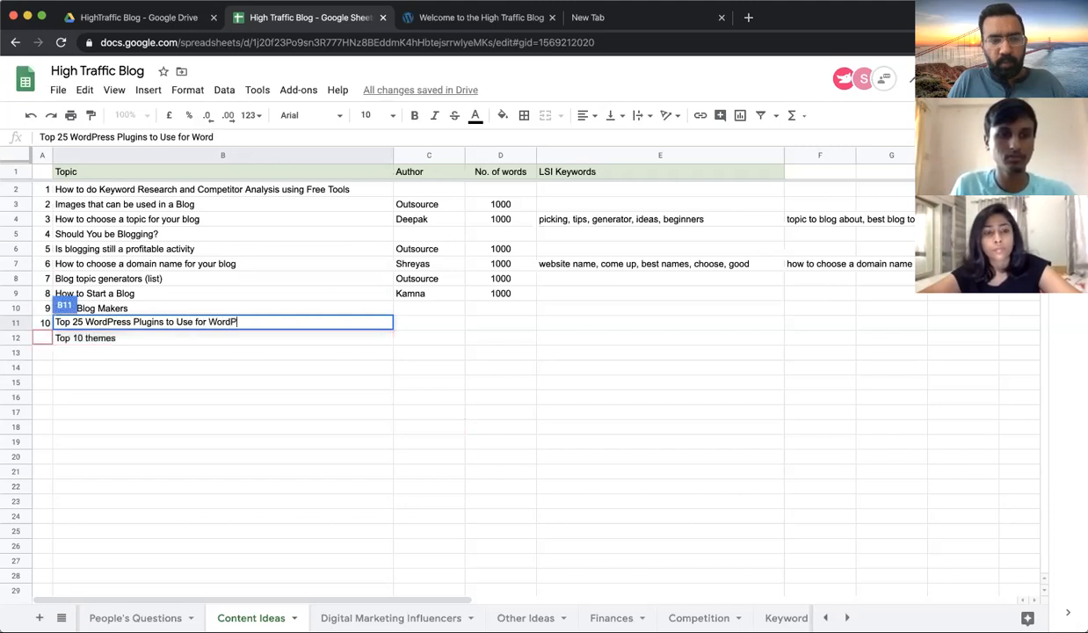
pyautogui.write('ress')
pyautogui.press('Return')
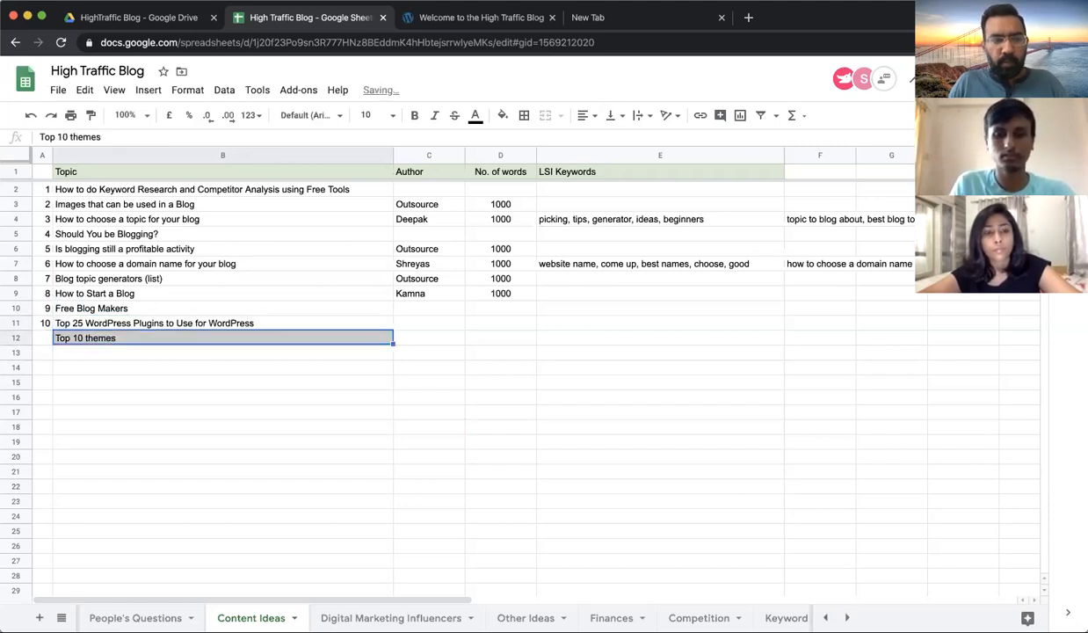
# - Number the "Top 10 themes" topic row as 11
pyautogui.click(41, 339)
pyautogui.write('11')
pyautogui.press('Return')
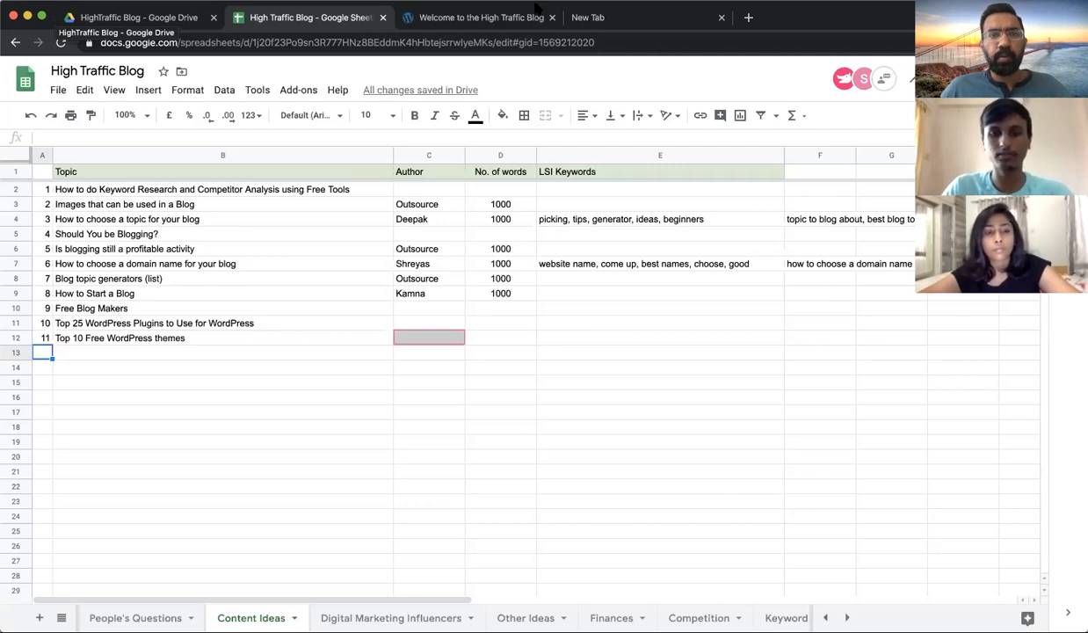
pyautogui.click(527, 17)
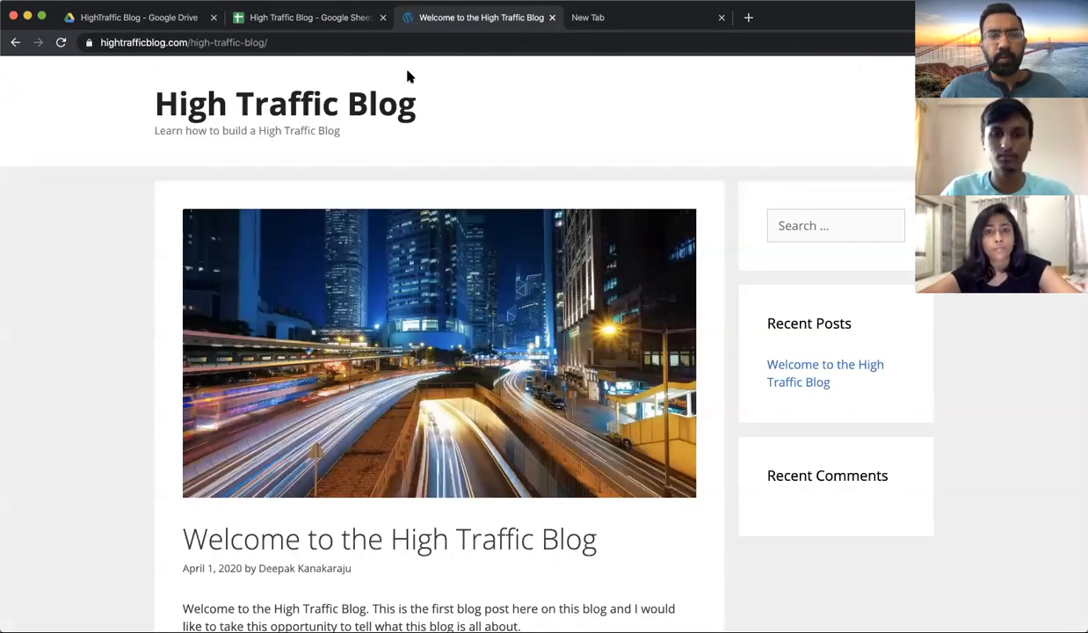
pyautogui.click(607, 49)
pyautogui.click(624, 46)
pyautogui.write('/wp')
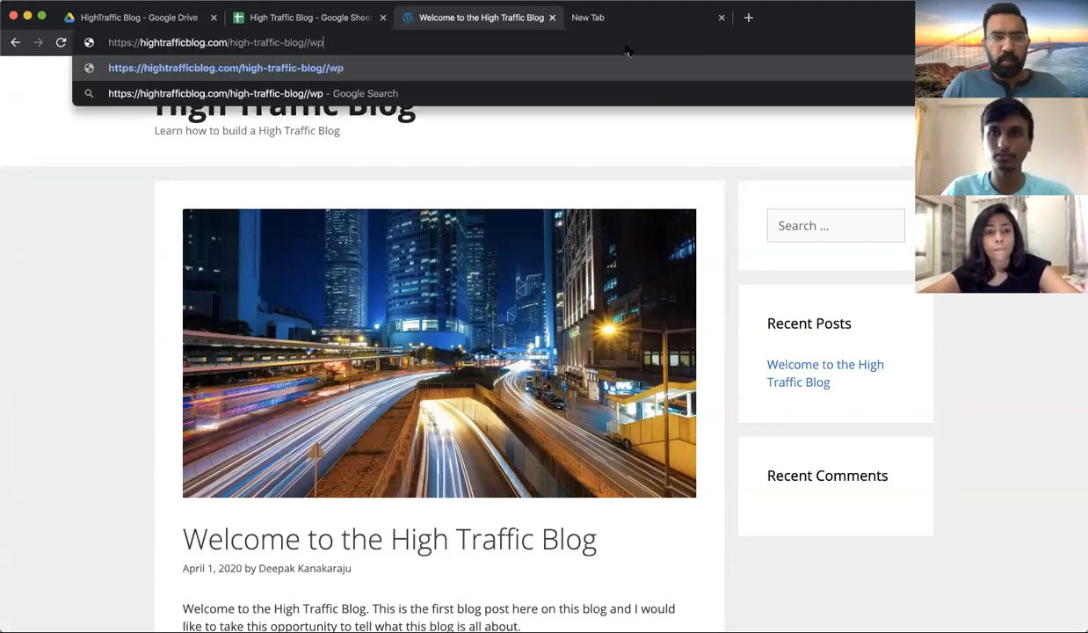
pyautogui.press('BackSpace')
pyautogui.press('BackSpace')
pyautogui.press('BackSpace')
pyautogui.press('BackSpace')
pyautogui.press('BackSpace')
pyautogui.press('BackSpace')
pyautogui.press('BackSpace')
pyautogui.press('BackSpace')
pyautogui.press('BackSpace')
pyautogui.press('BackSpace')
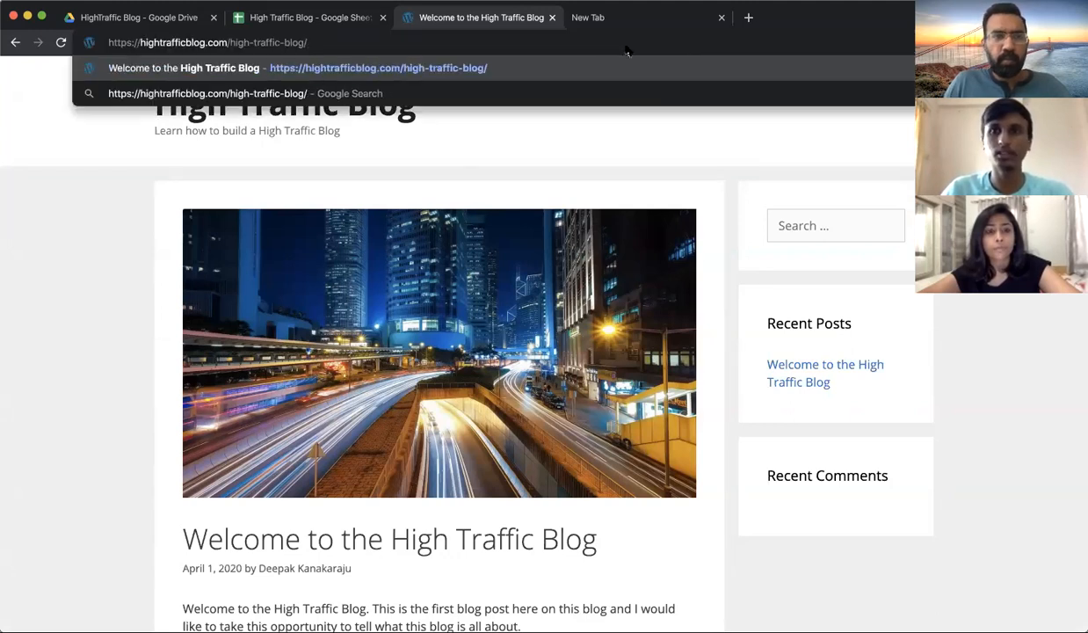
pyautogui.press('BackSpace')
pyautogui.press('BackSpace')
pyautogui.press('BackSpace')
pyautogui.press('BackSpace')
pyautogui.press('BackSpace')
pyautogui.press('BackSpace')
pyautogui.press('BackSpace')
pyautogui.press('BackSpace')
pyautogui.press('BackSpace')
pyautogui.press('BackSpace')
pyautogui.press('BackSpace')
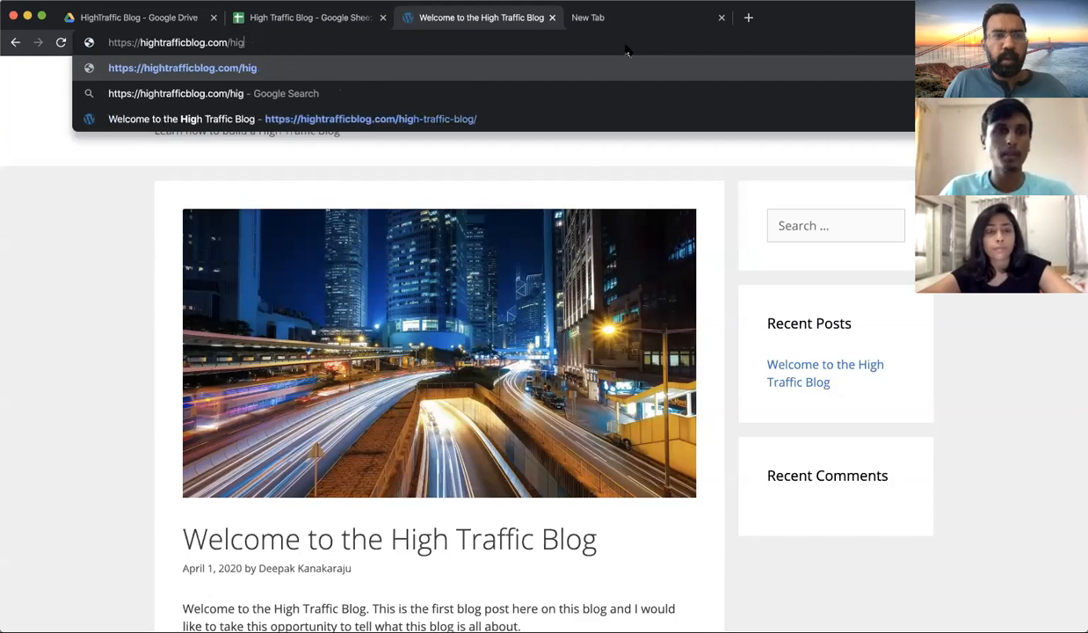
# - Switch to the colleague's browser profile, search Google for analytics and open Google Analytics from the results
pyautogui.click(311, 1)
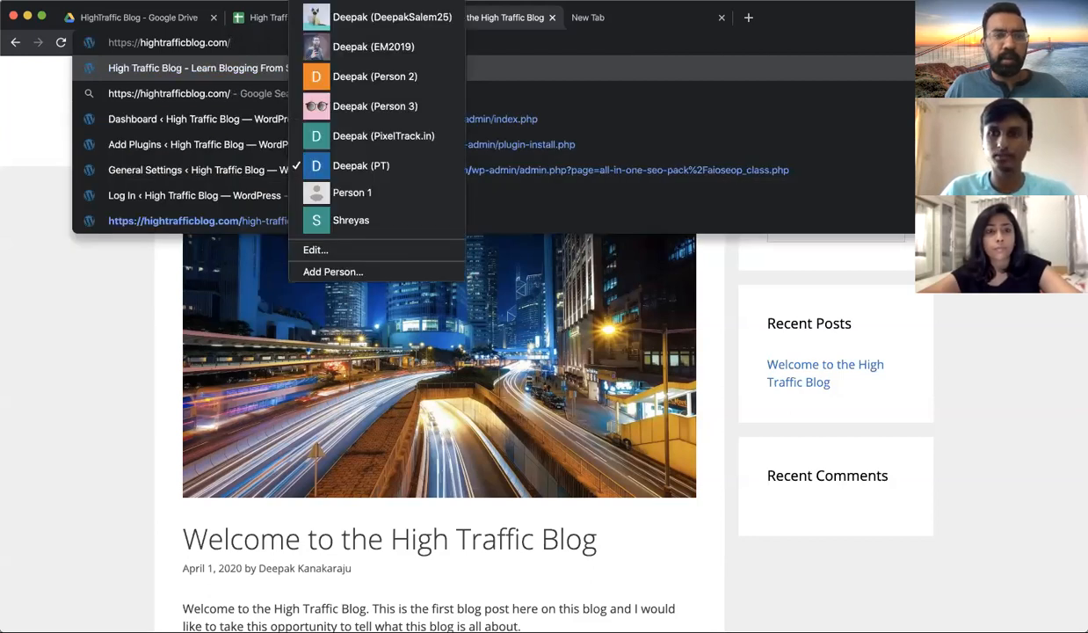
pyautogui.click(348, 221)
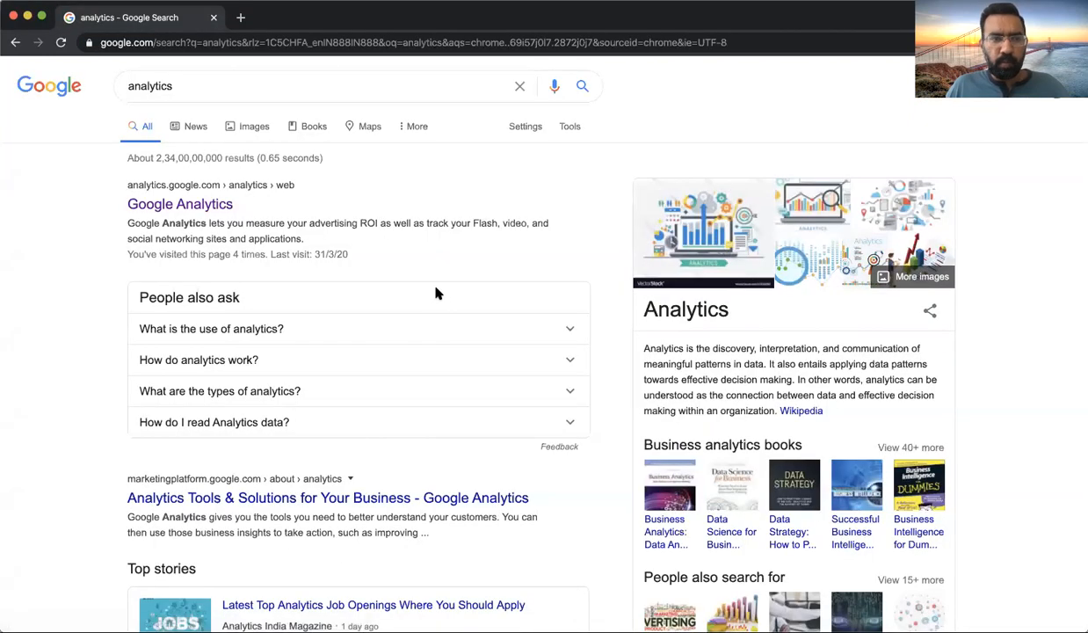
pyautogui.click(227, 209)
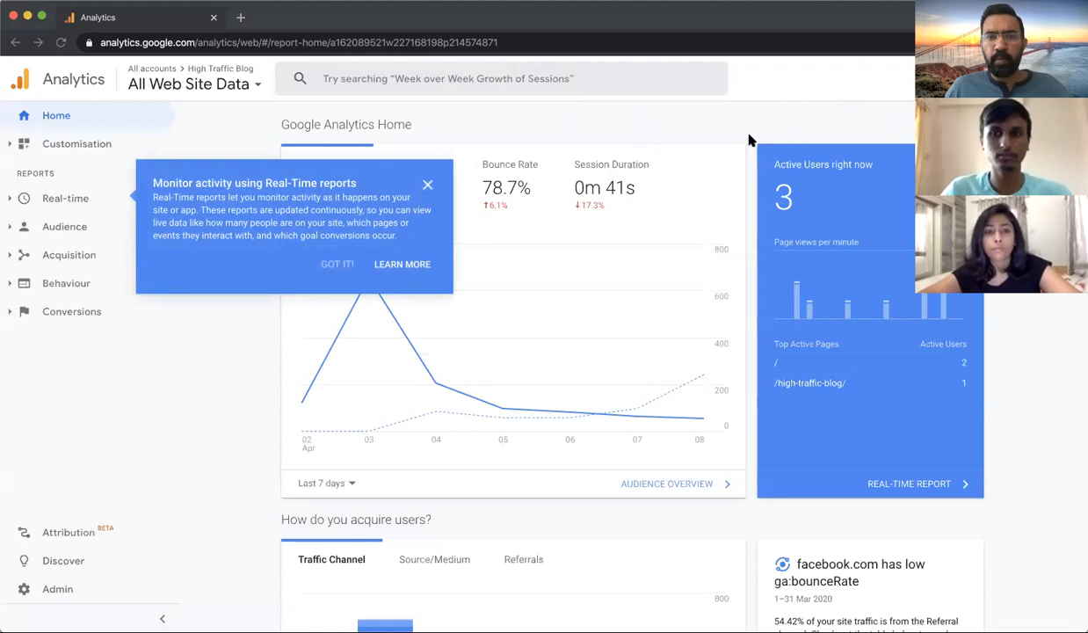
# - Dismiss the Real-Time reports tip and open the Audience Overview report for the High Traffic Blog
pyautogui.click(721, 130)
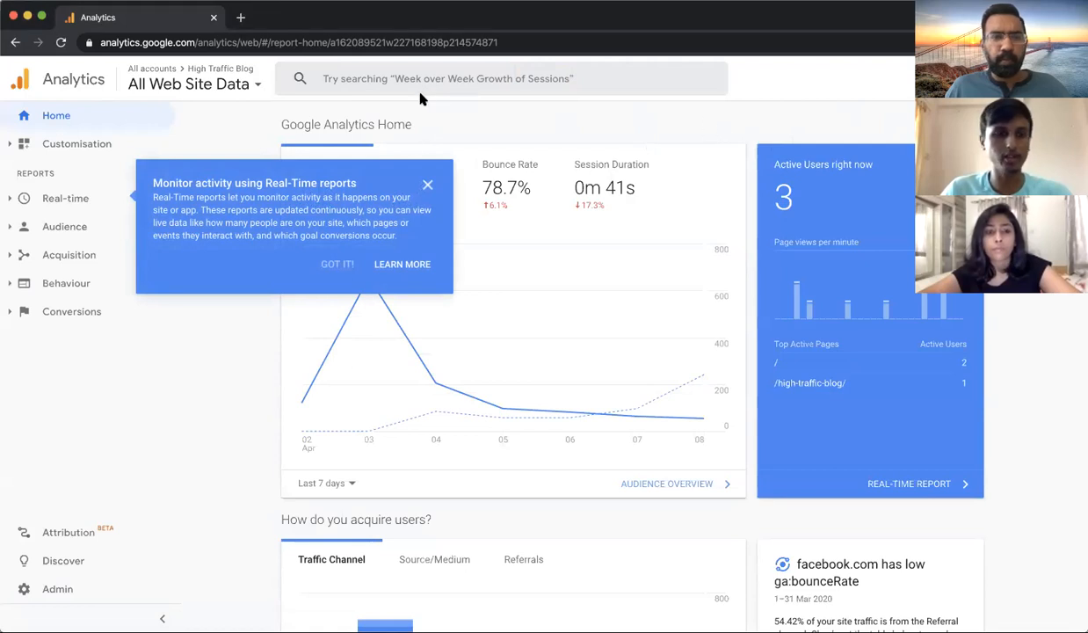
pyautogui.click(427, 185)
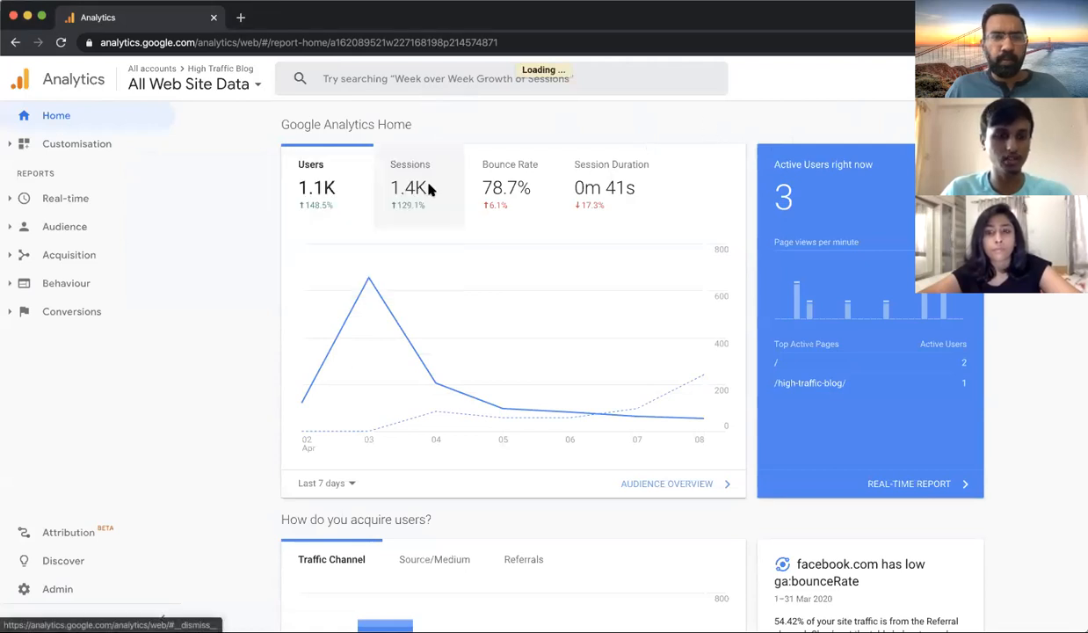
pyautogui.click(121, 231)
pyautogui.click(104, 252)
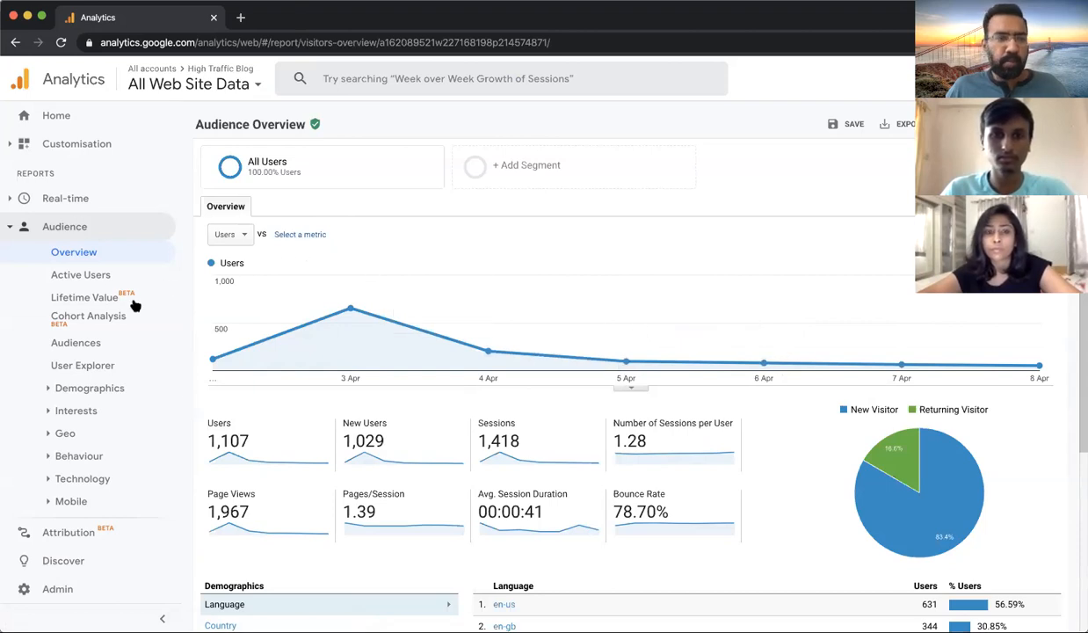
# - Open the Acquisition Overview report, review its channel table and drill down into the Organic Search channel
pyautogui.scroll(-3, 126, 313)
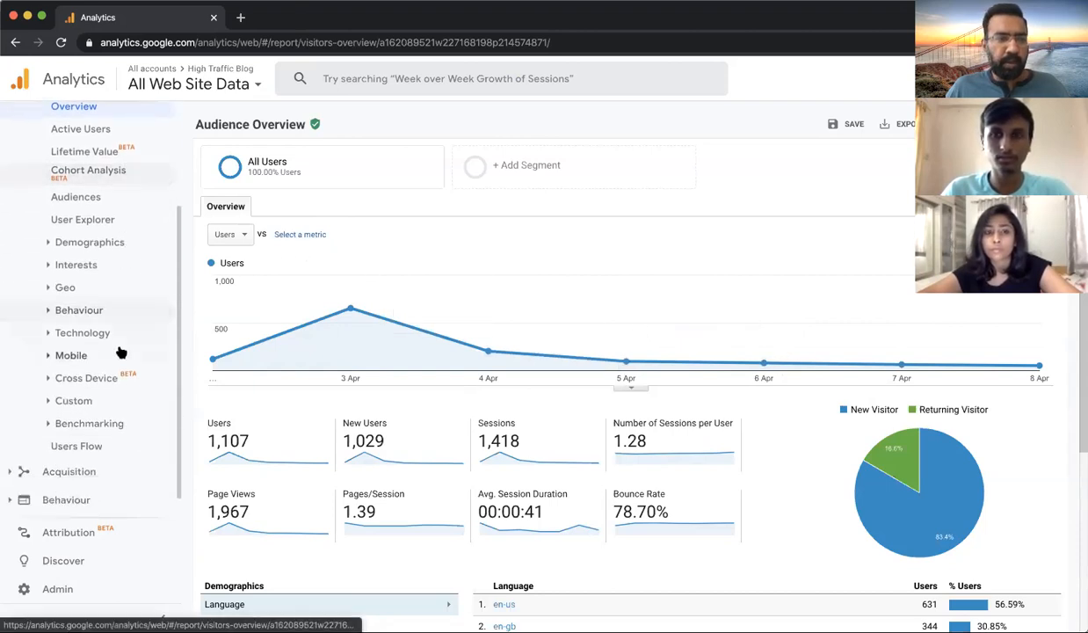
pyautogui.click(80, 473)
pyautogui.click(95, 277)
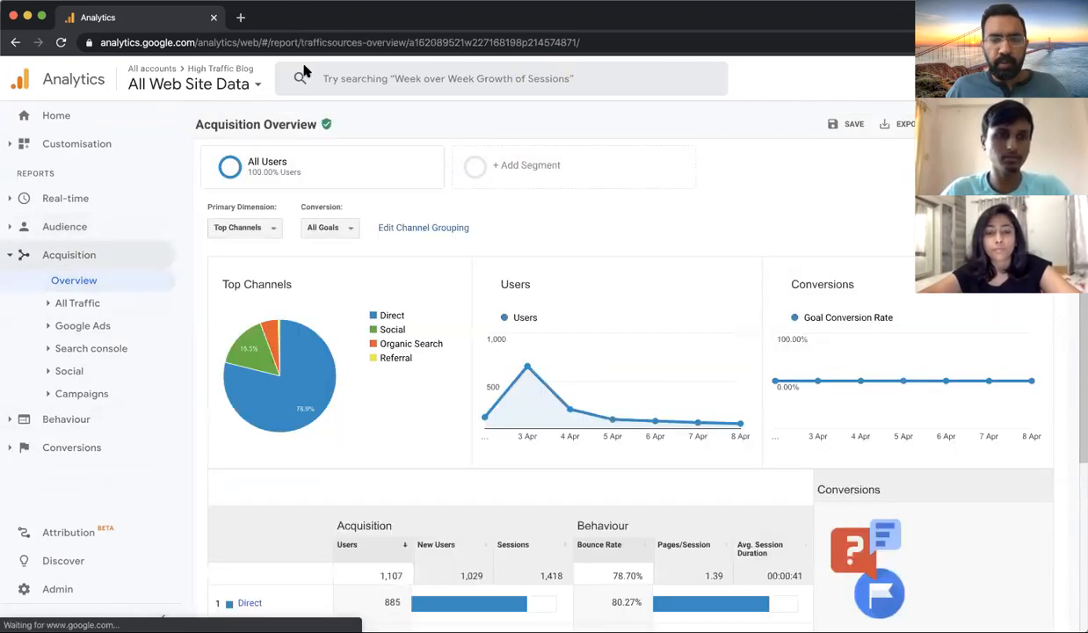
pyautogui.scroll(-3, 334, 264)
pyautogui.scroll(-1, 334, 264)
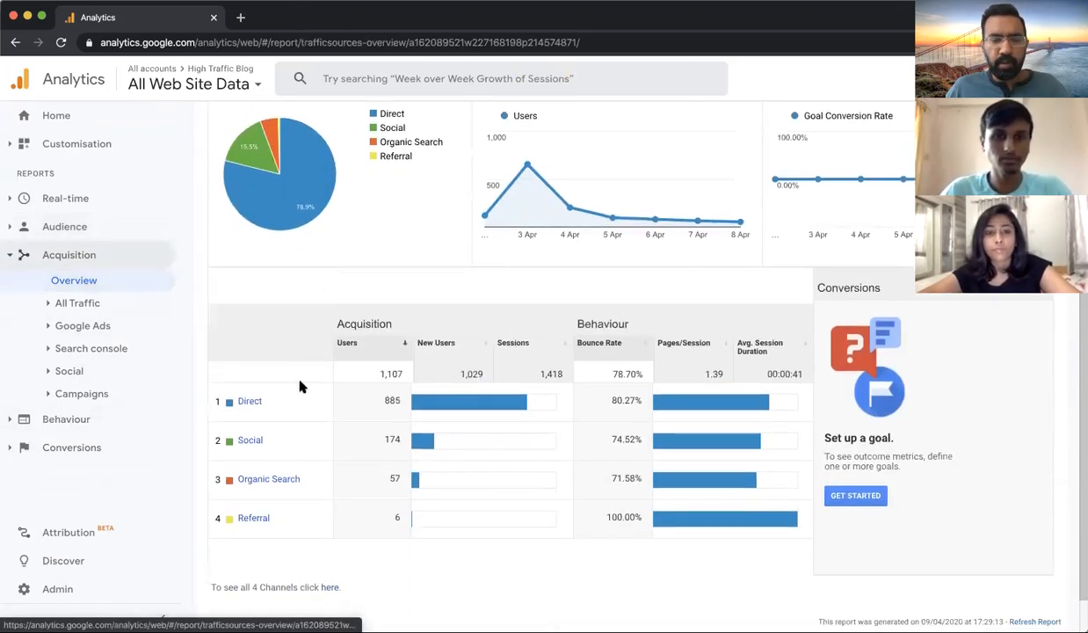
pyautogui.click(281, 481)
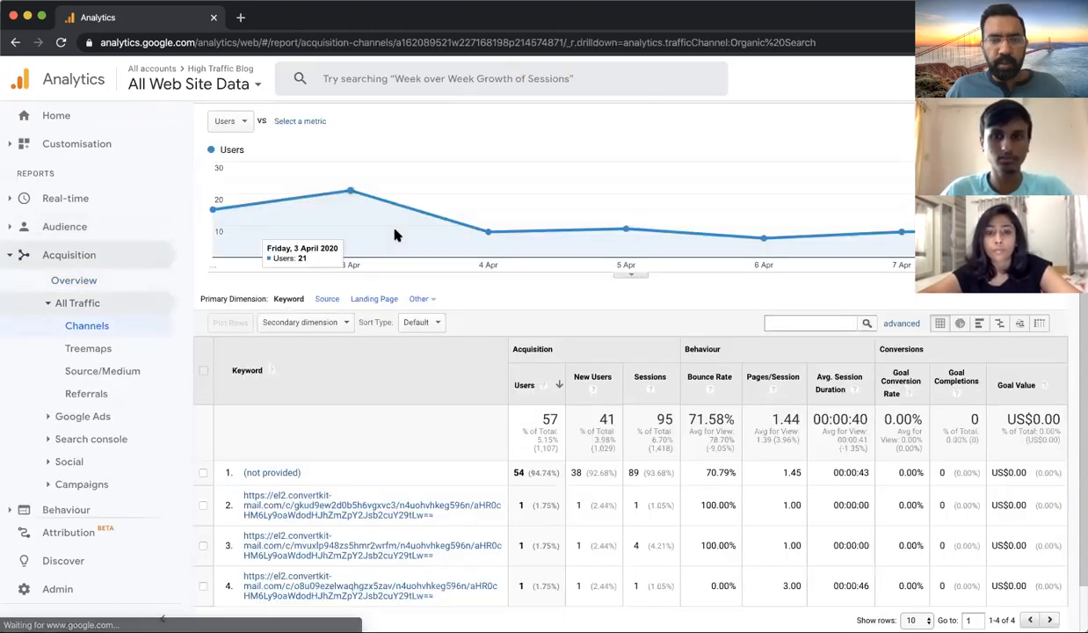
pyautogui.scroll(3, 395, 234)
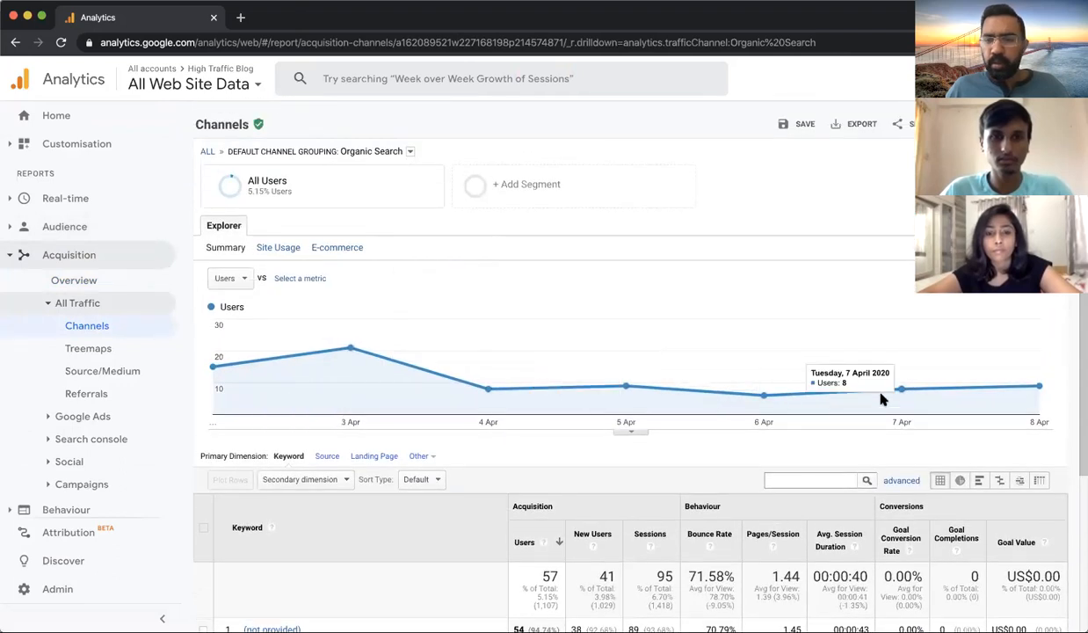
# - Search for "search console" in a new browser tab and open the blog's overview in Google Search Console
pyautogui.click(241, 19)
pyautogui.write('search conso')
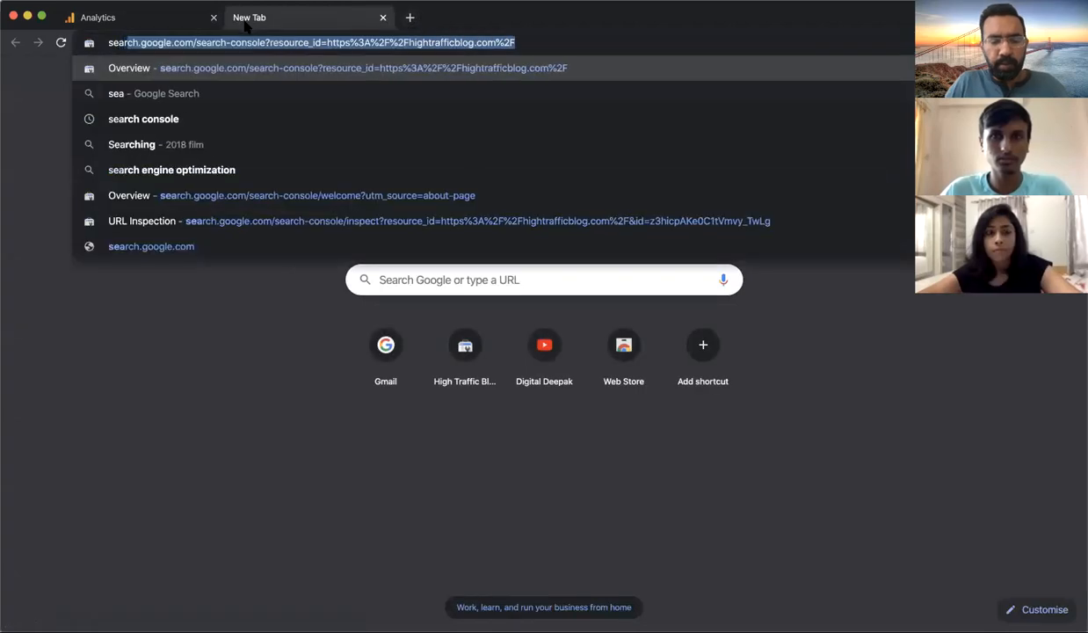
pyautogui.write('le')
pyautogui.press('Return')
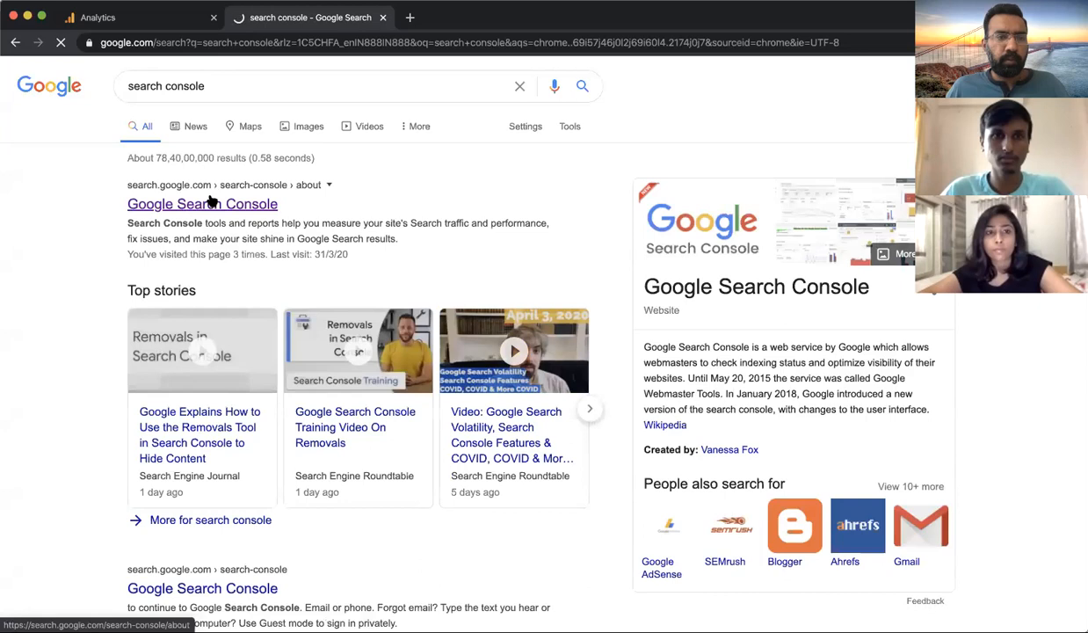
pyautogui.click(211, 203)
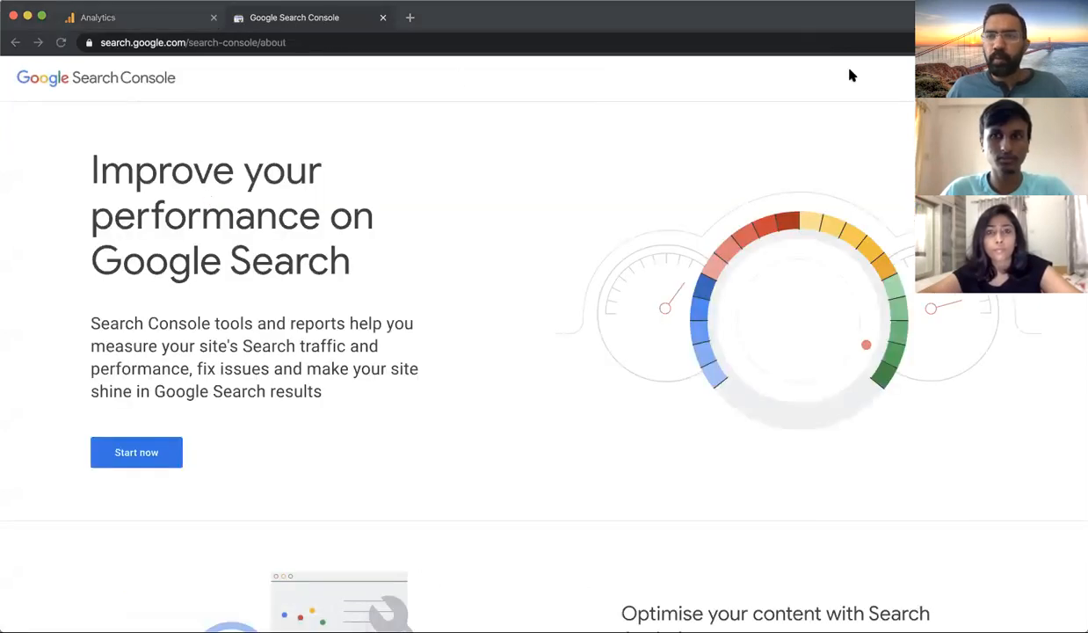
pyautogui.click(143, 448)
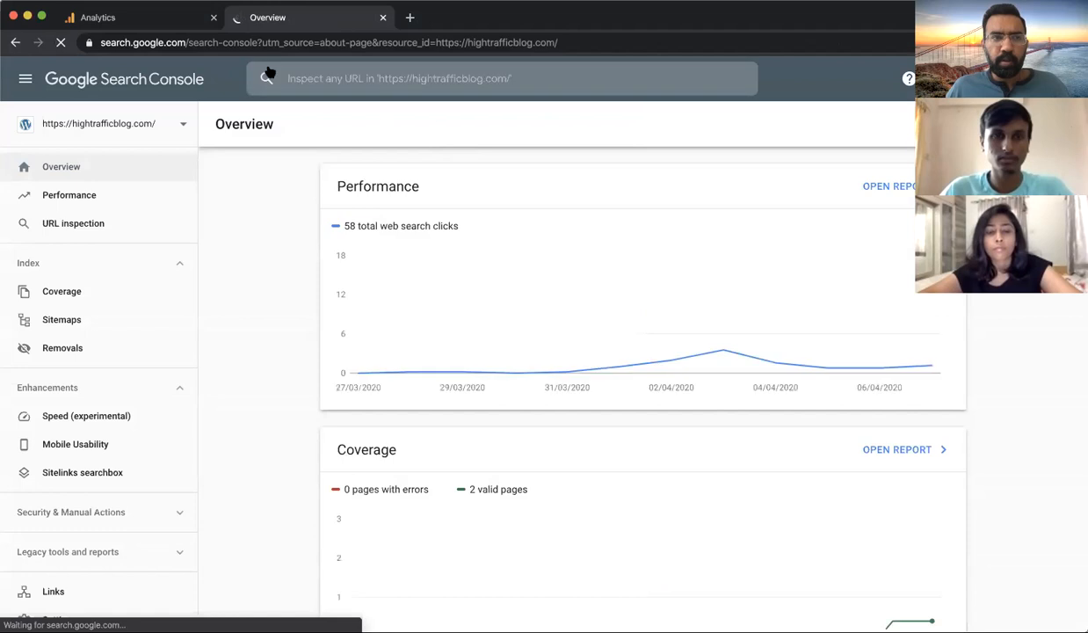
# - Return to the Organic Search channel report in Google Analytics and look over its users chart and keyword table
pyautogui.click(174, 26)
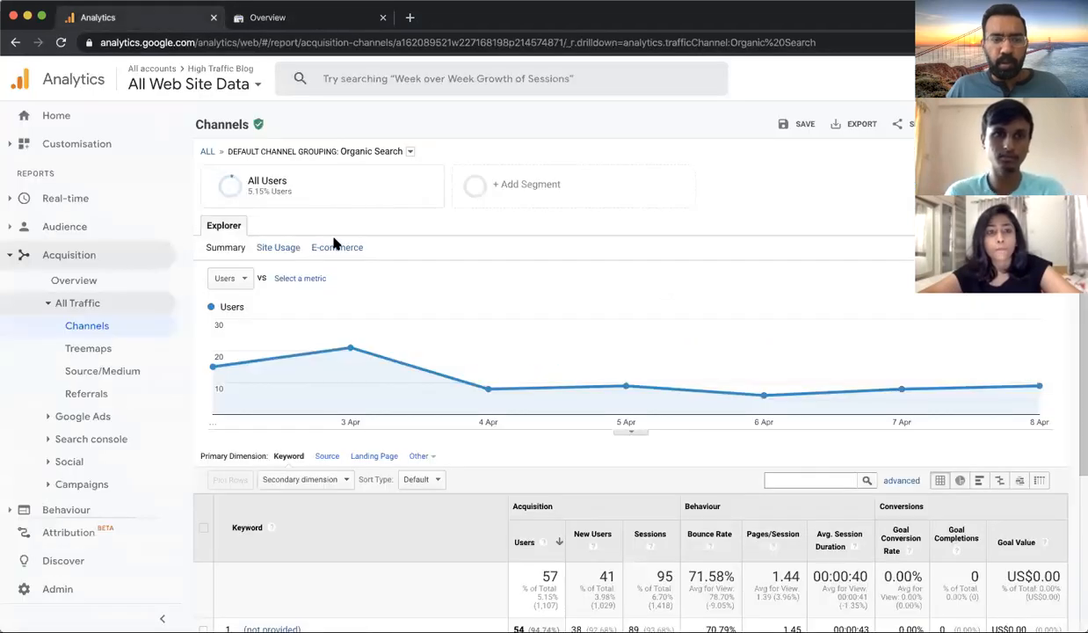
pyautogui.scroll(-2, 334, 243)
pyautogui.scroll(2, 333, 243)
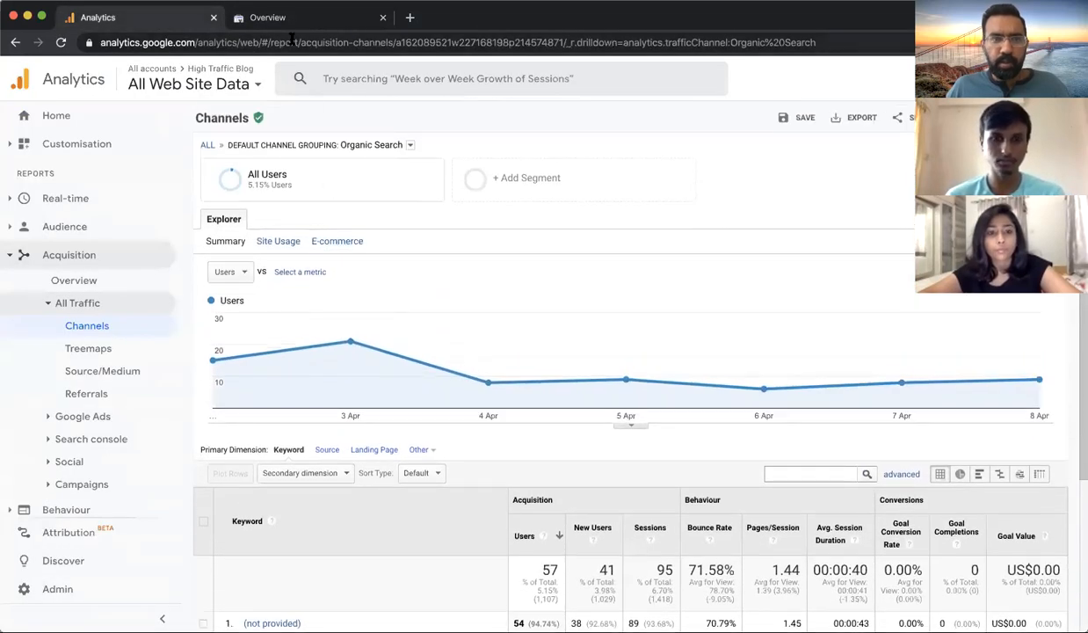
# - Switch back to the Search Console overview and examine its Performance, Coverage and Enhancements sections
pyautogui.click(278, 24)
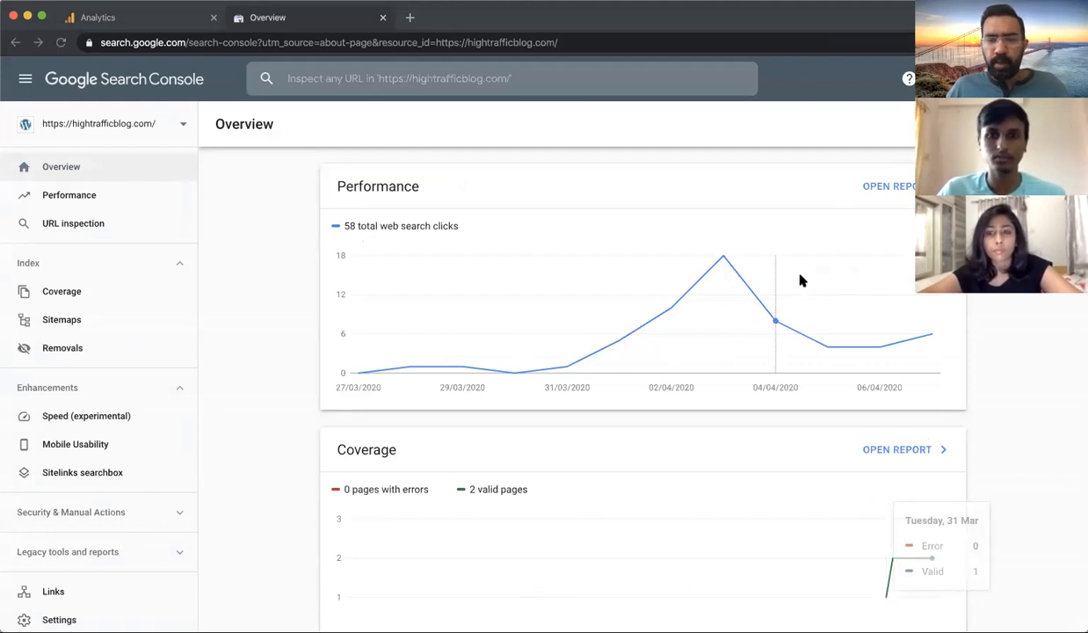
pyautogui.scroll(-3, 961, 340)
pyautogui.scroll(-1, 961, 340)
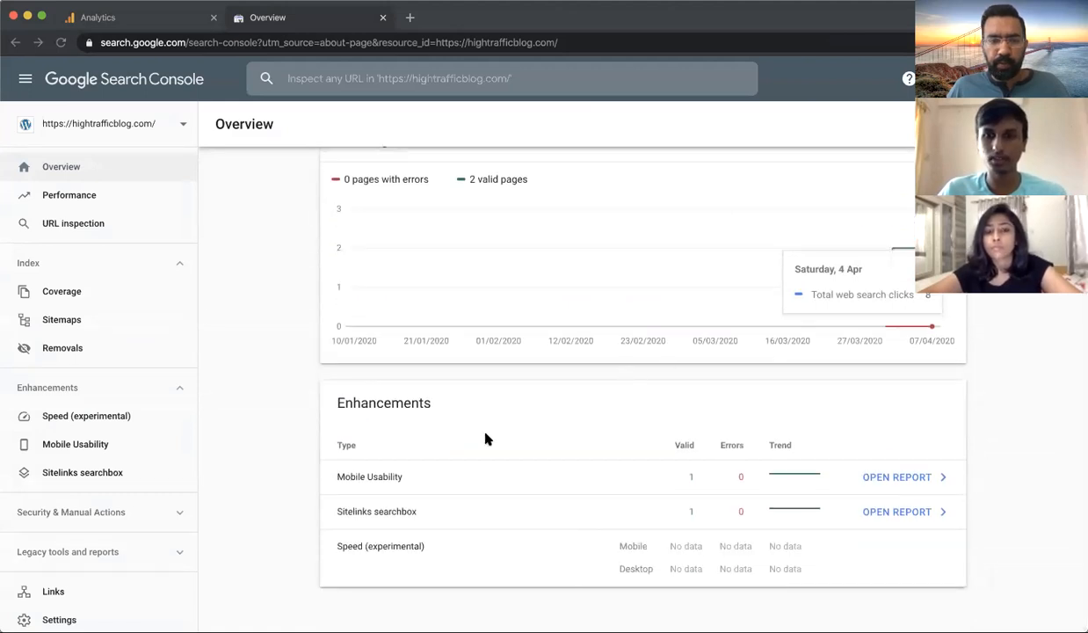
# - Open the full Performance report from the Search Console overview and examine its clicks and impressions chart and Queries table
pyautogui.scroll(3, 352, 430)
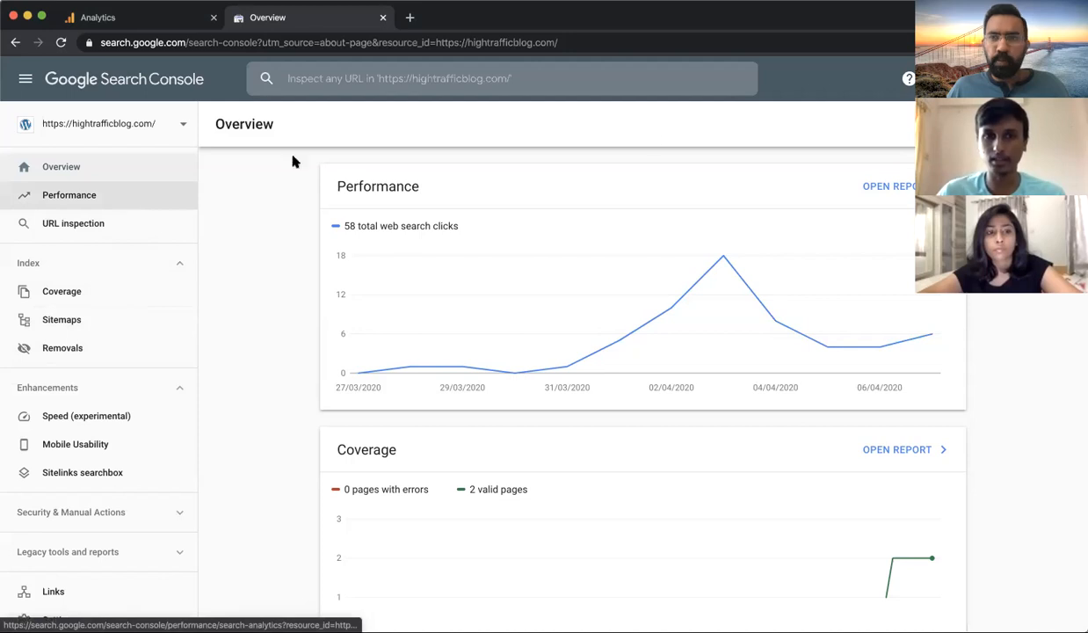
pyautogui.click(888, 188)
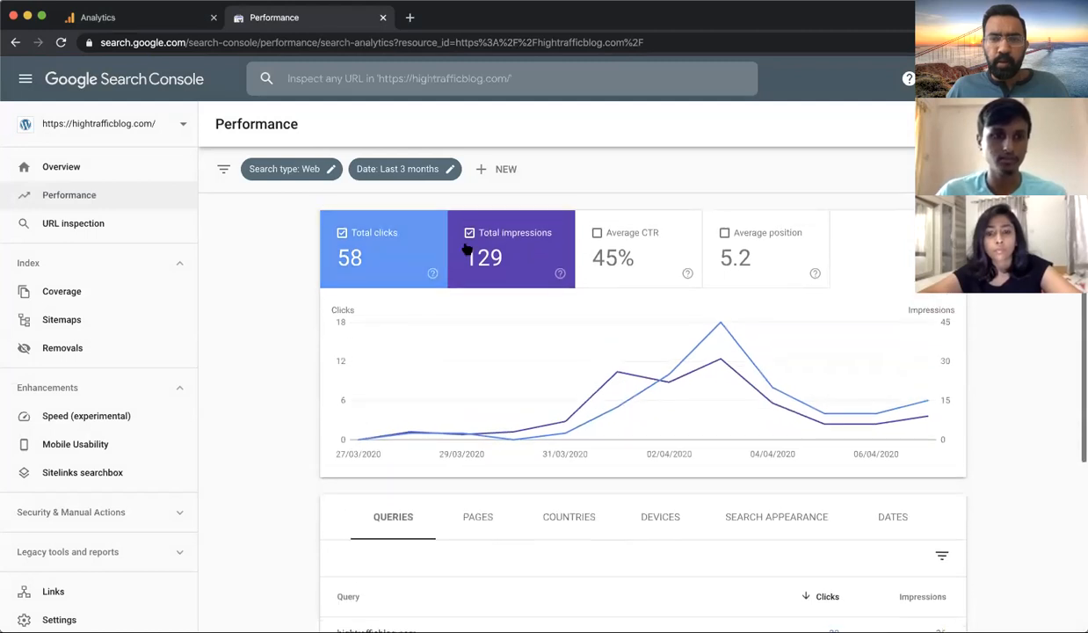
pyautogui.scroll(-2, 657, 254)
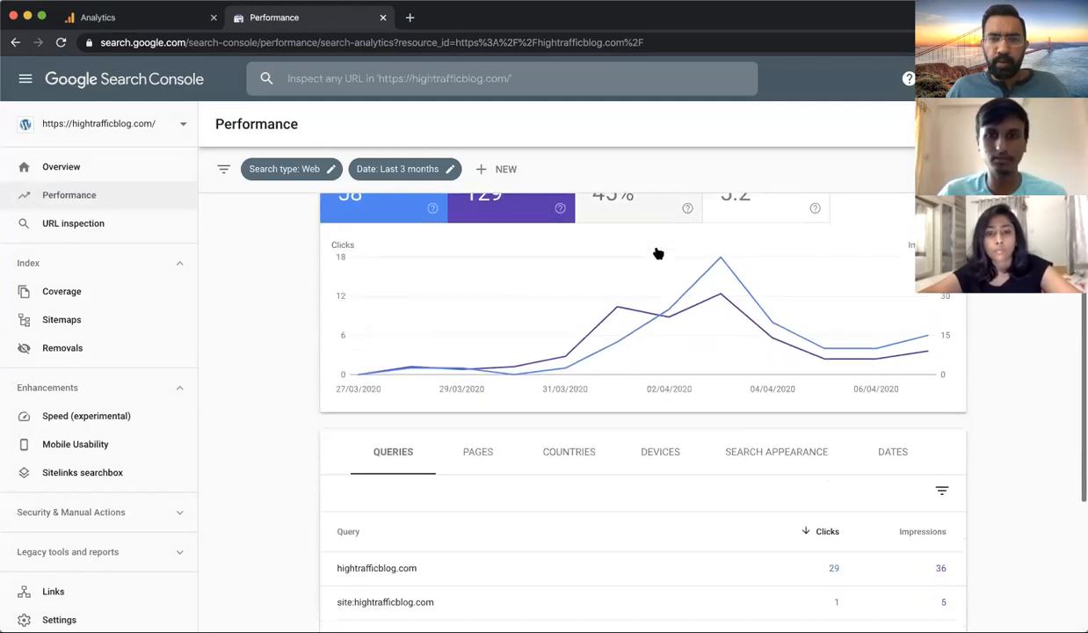
pyautogui.scroll(-5, 657, 254)
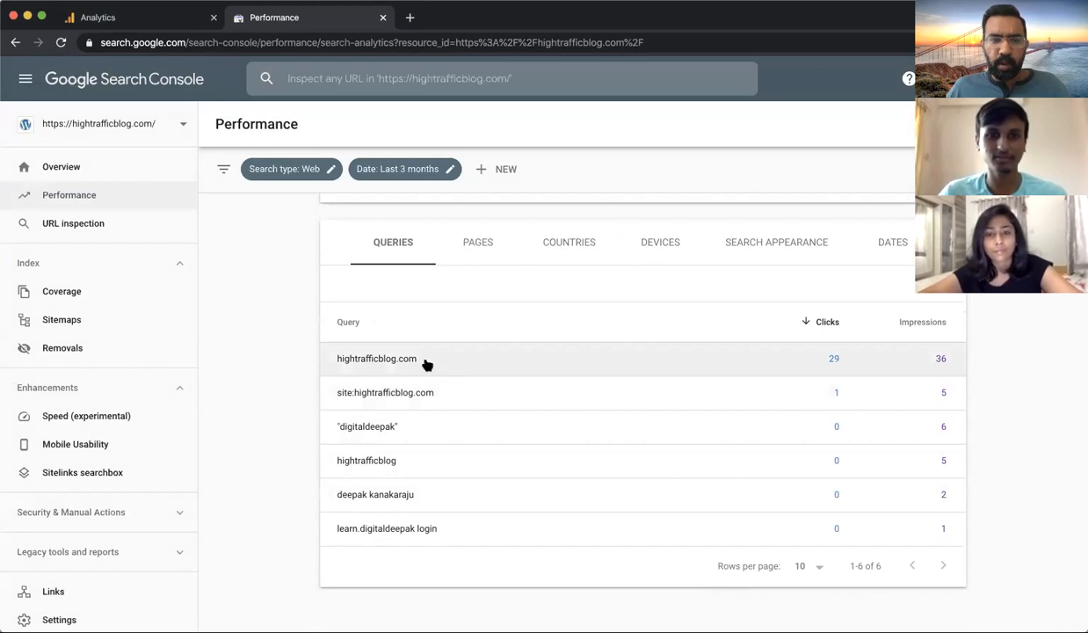
pyautogui.moveTo(426, 365); pyautogui.dragTo(329, 369)
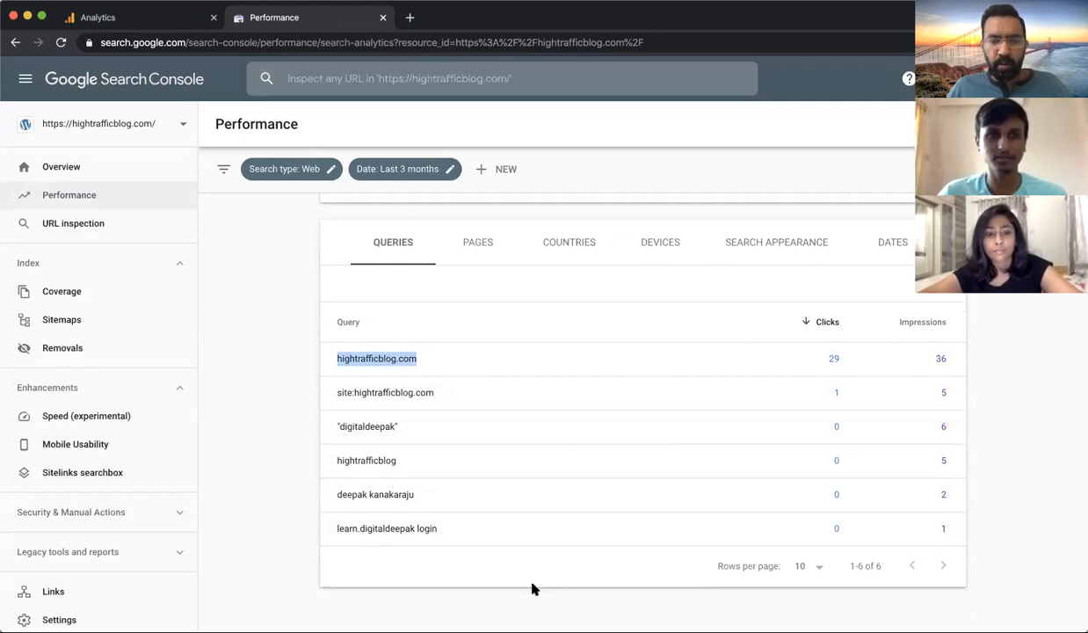
pyautogui.click(296, 393)
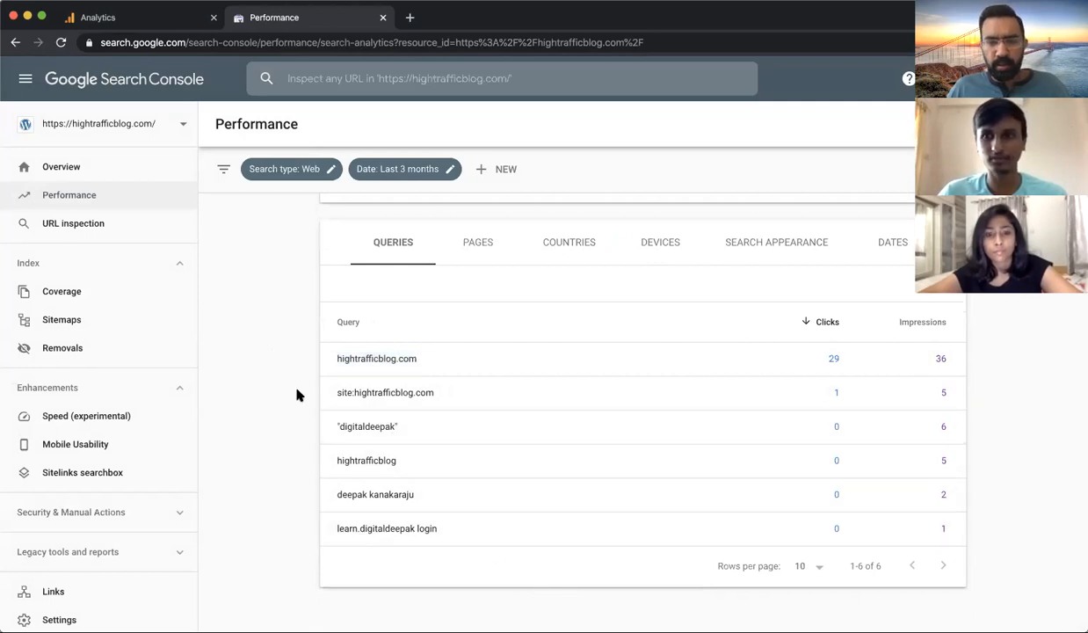
pyautogui.scroll(5, 297, 395)
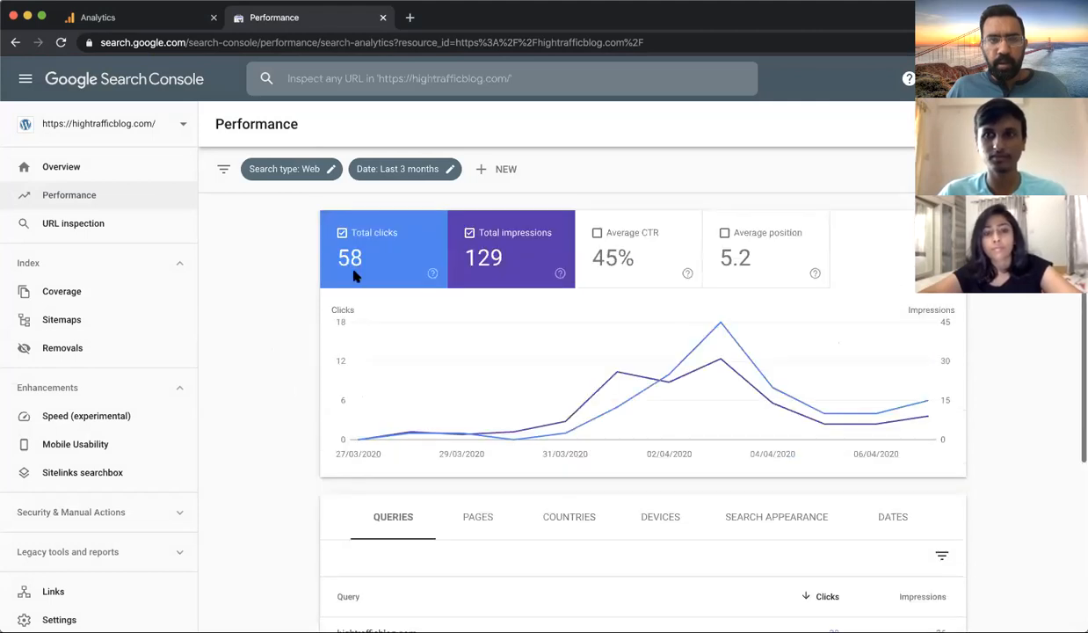
# - In a new browser tab, search google.com for "hightrafficblog.com" and open the High Traffic Blog result
pyautogui.click(409, 19)
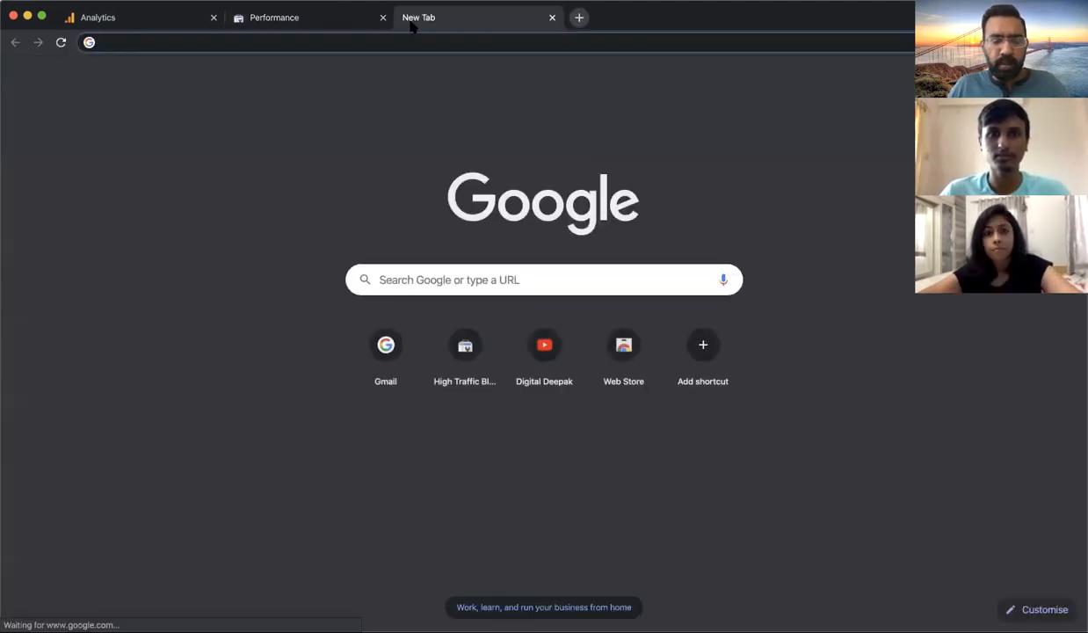
pyautogui.write('google.com')
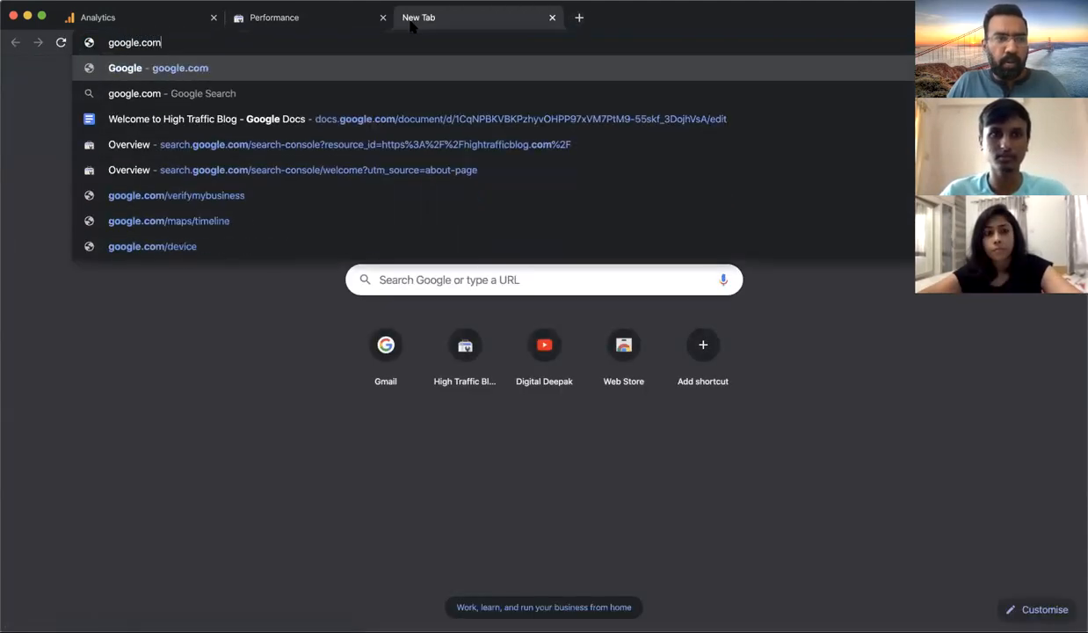
pyautogui.press('Return')
pyautogui.click(416, 293)
pyautogui.write('hi')
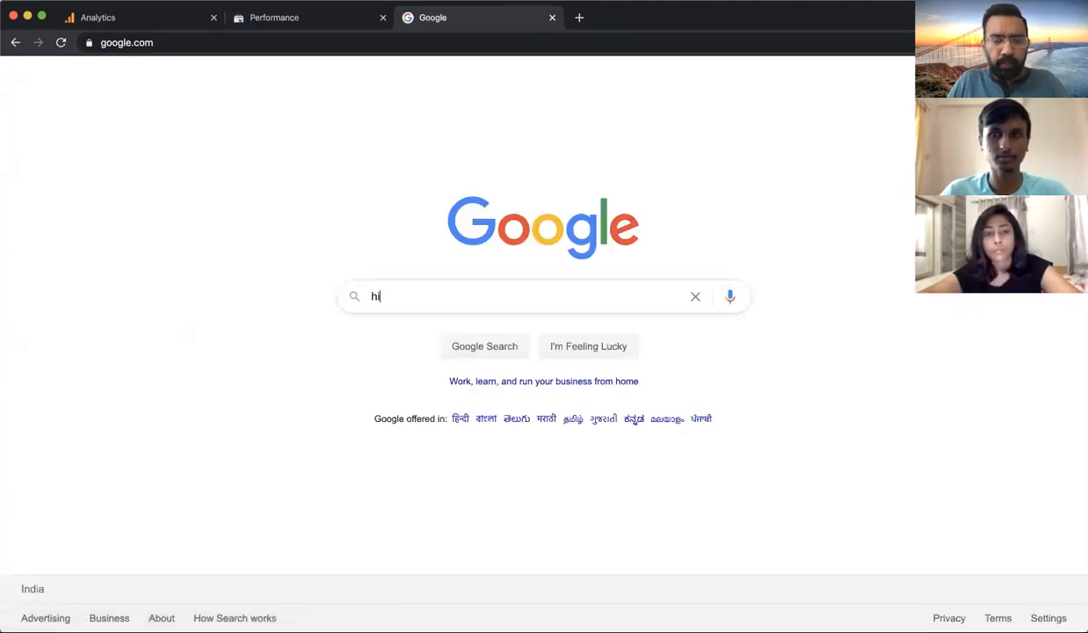
pyautogui.write('ghtraffic')
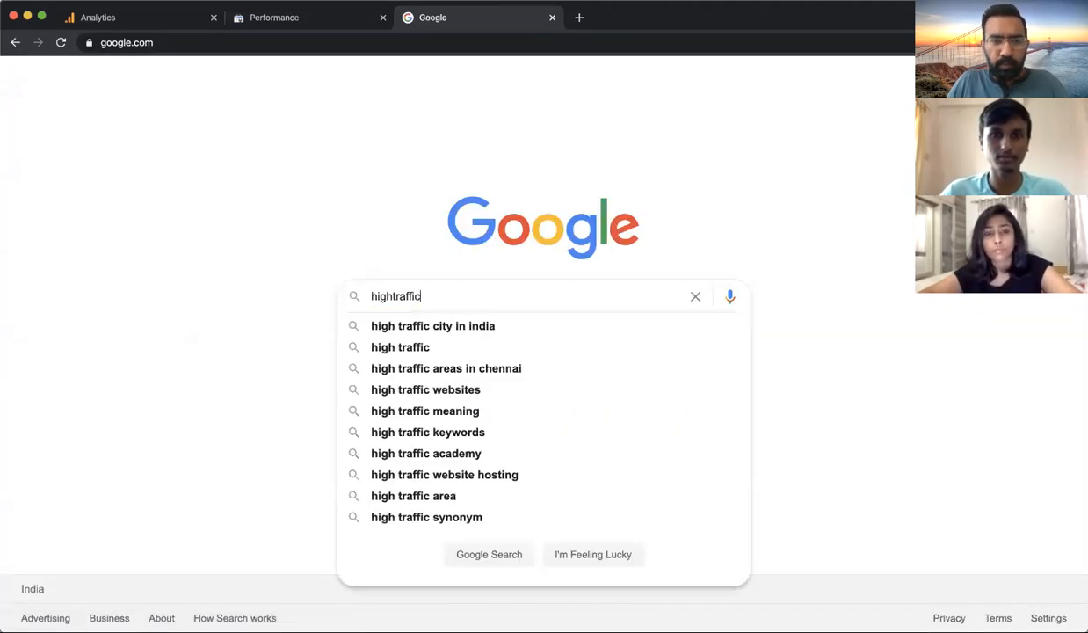
pyautogui.write('blog.com')
pyautogui.press('Return')
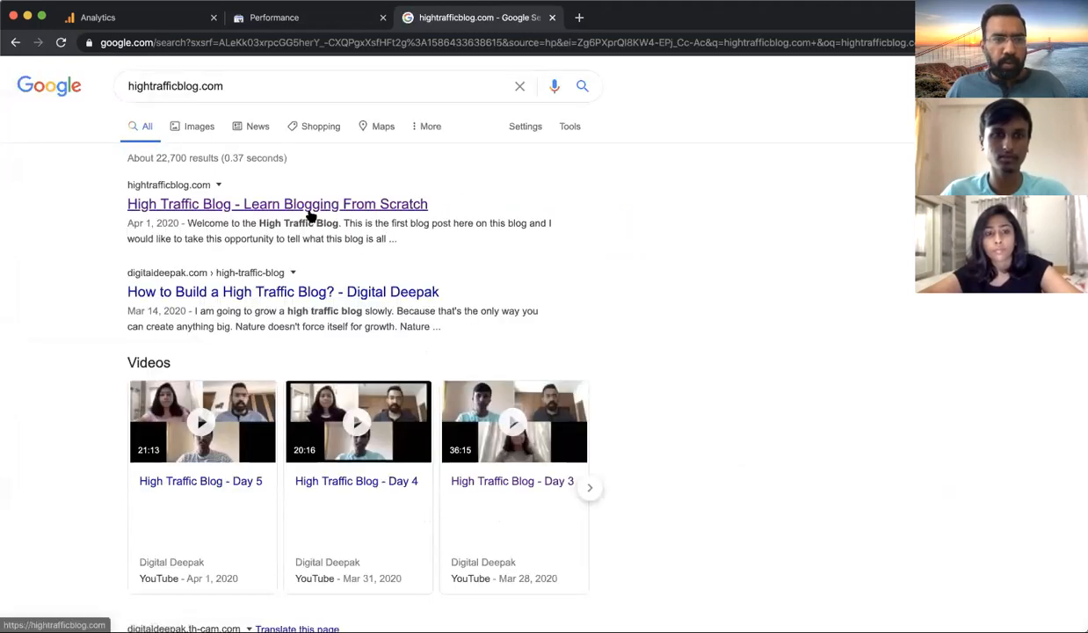
pyautogui.click(310, 208)
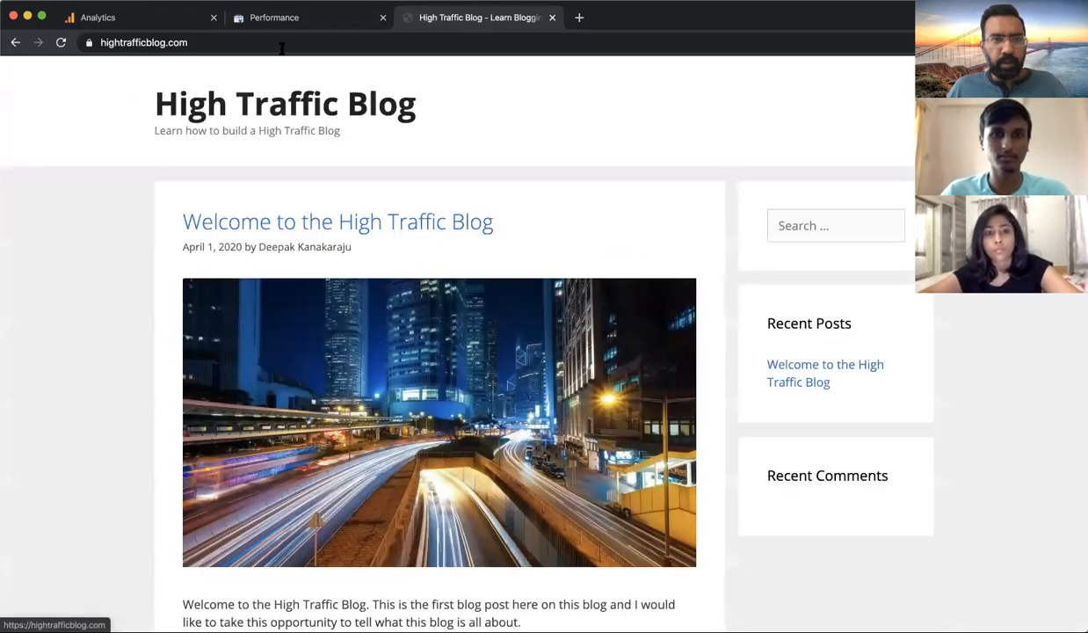
# - Return to the Search Console Performance report and add the Average CTR and Average position metrics to the chart
pyautogui.click(268, 19)
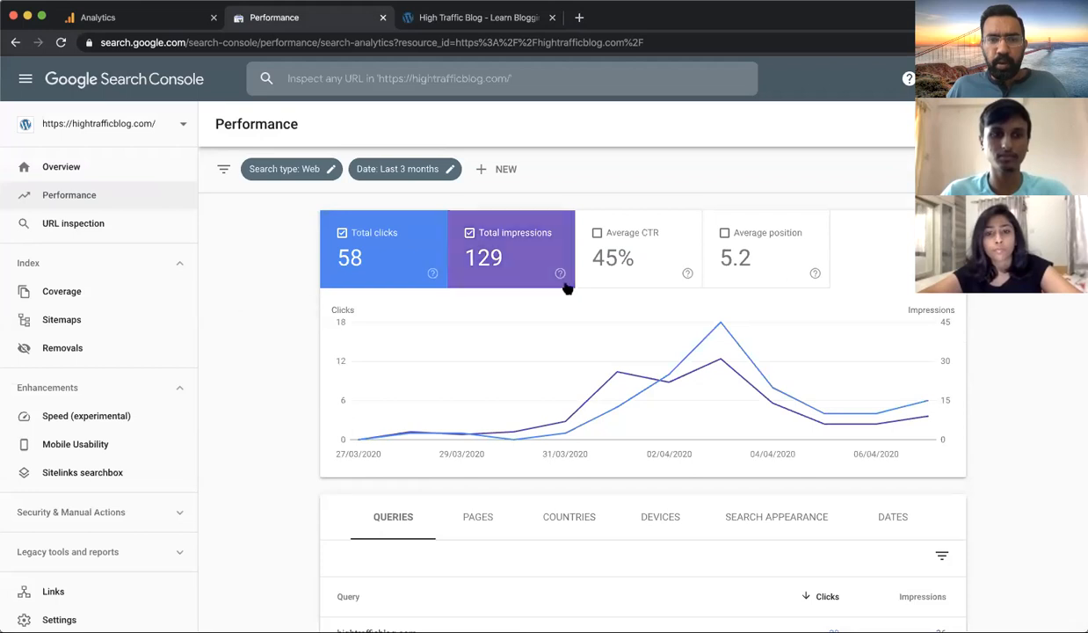
pyautogui.click(597, 237)
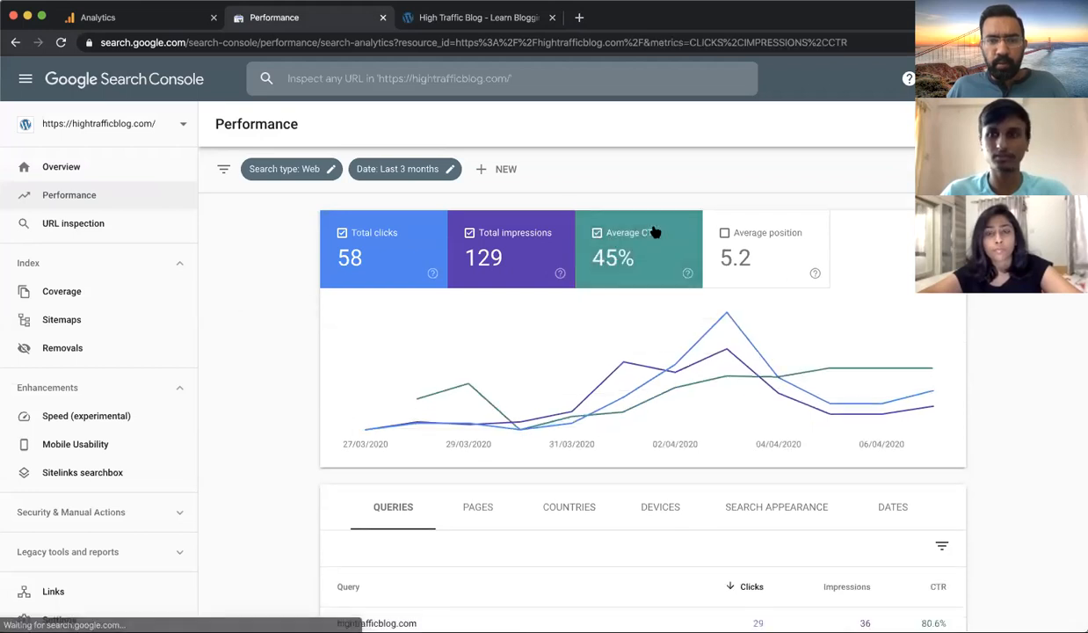
pyautogui.click(724, 234)
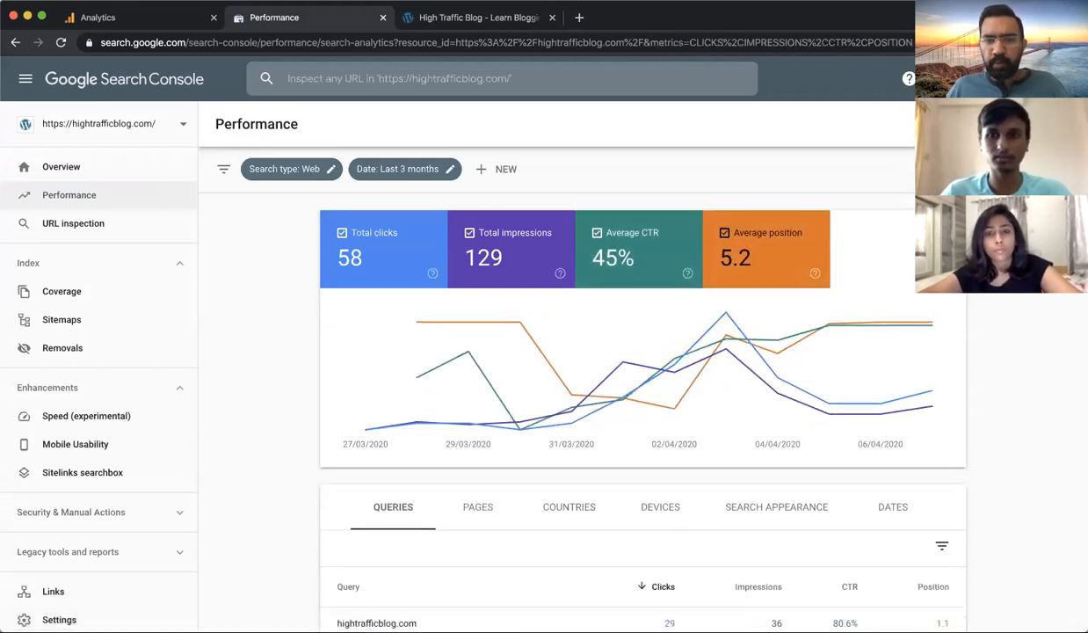
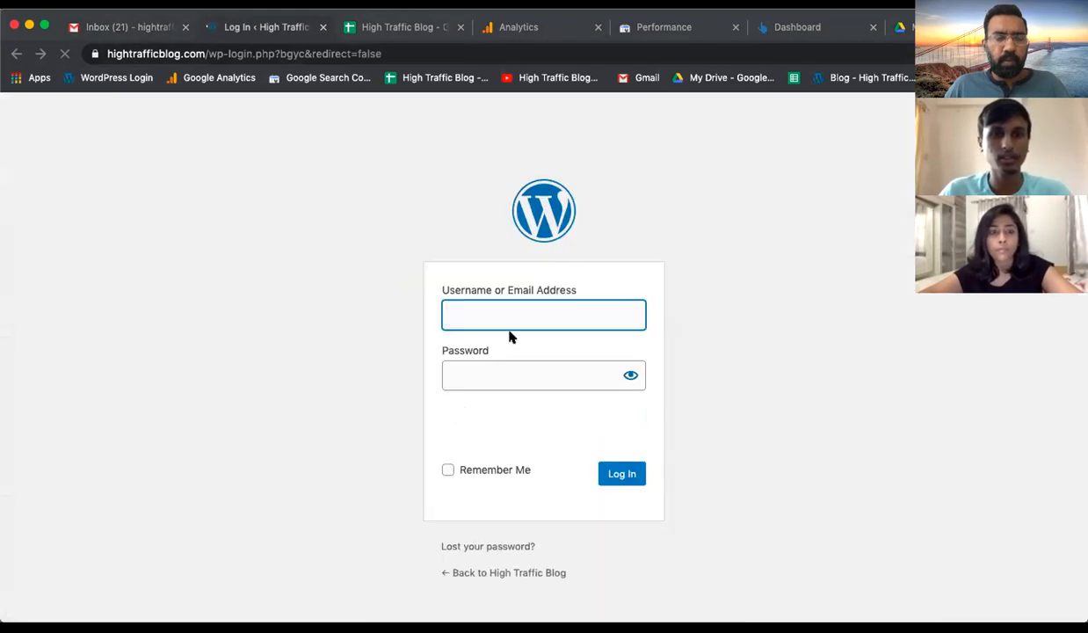
# - Try to log in to the blog's WordPress admin with a saved username and password
pyautogui.click(518, 319)
pyautogui.click(534, 347)
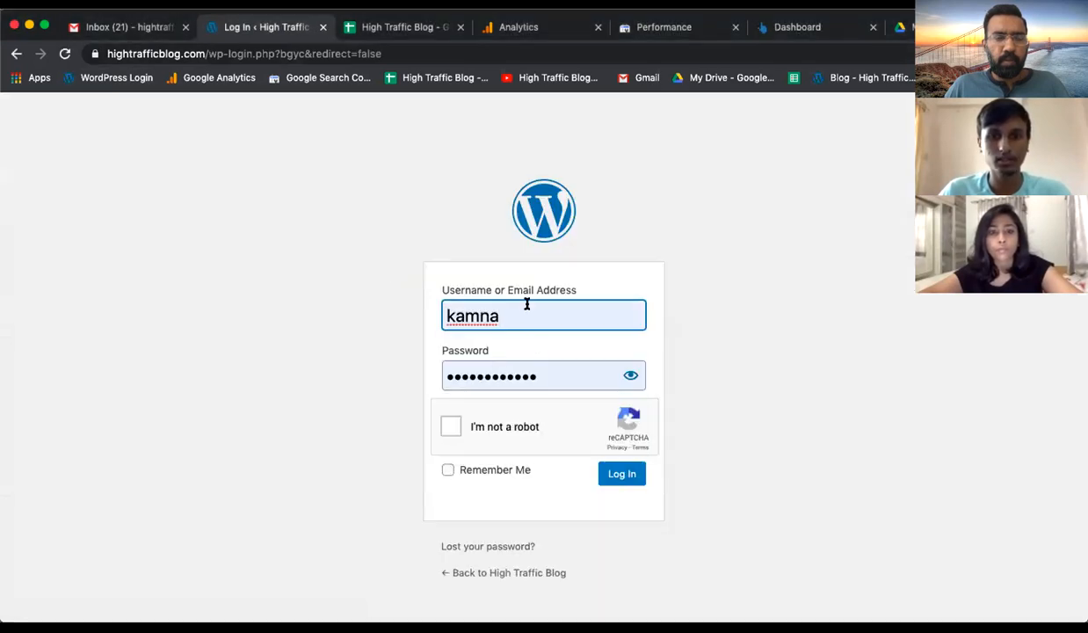
pyautogui.click(522, 310)
pyautogui.click(457, 395)
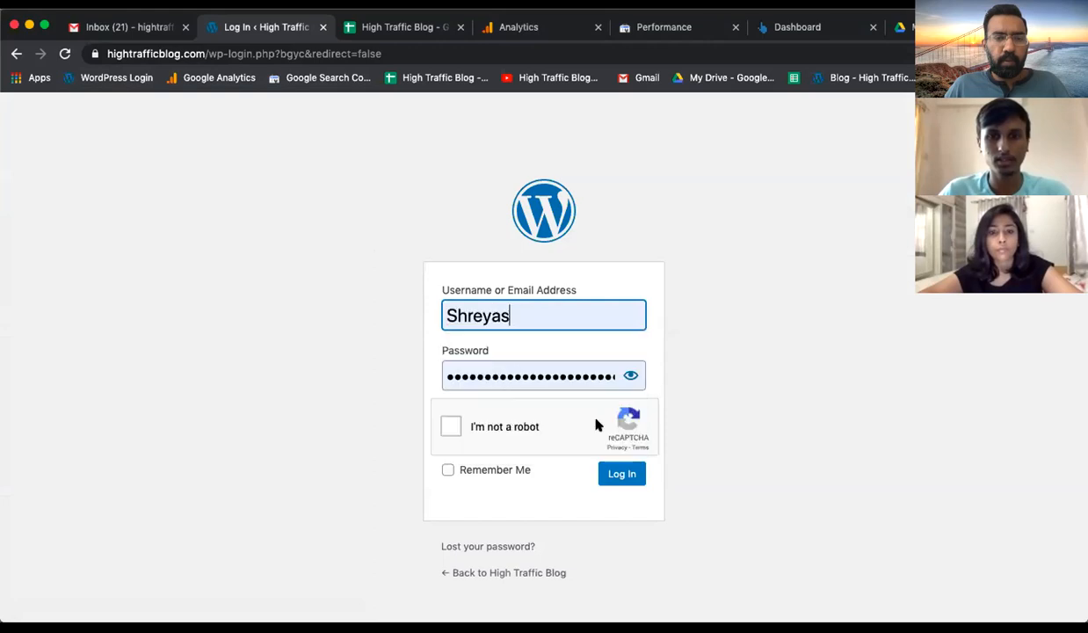
pyautogui.click(622, 473)
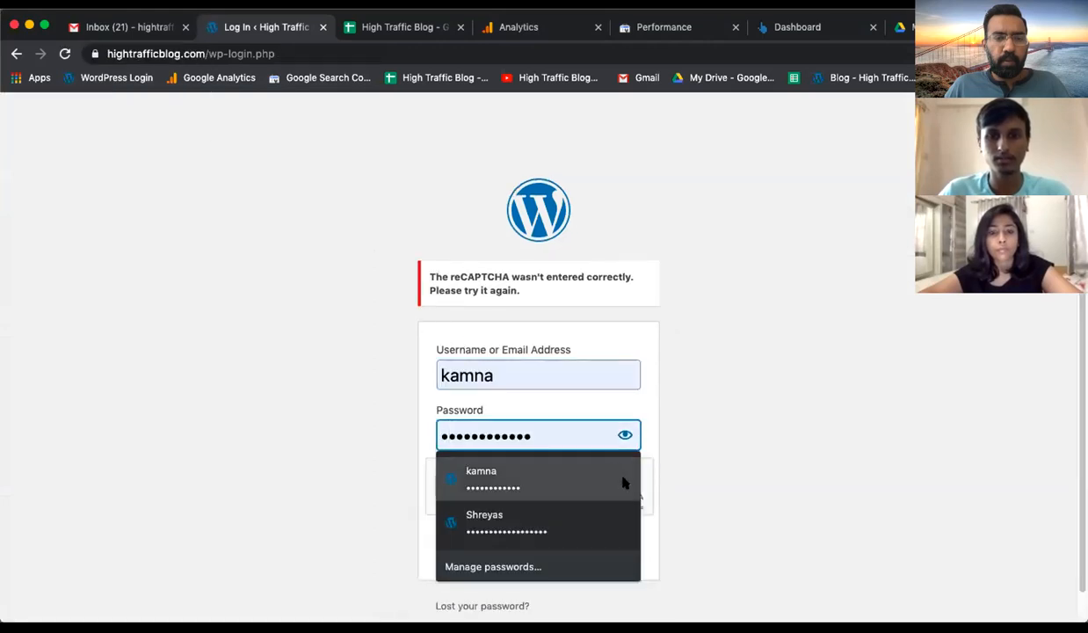
# - Fill in the saved username and password, solve the reCAPTCHA by selecting the palm tree images, and log in to WordPress
pyautogui.click(536, 518)
pyautogui.click(535, 480)
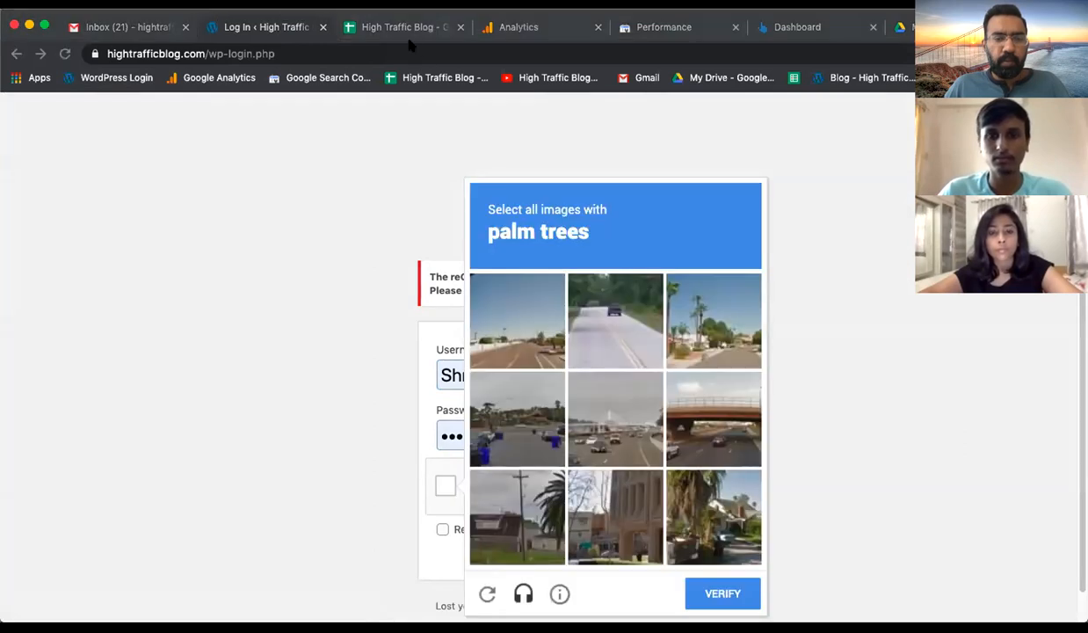
pyautogui.click(699, 348)
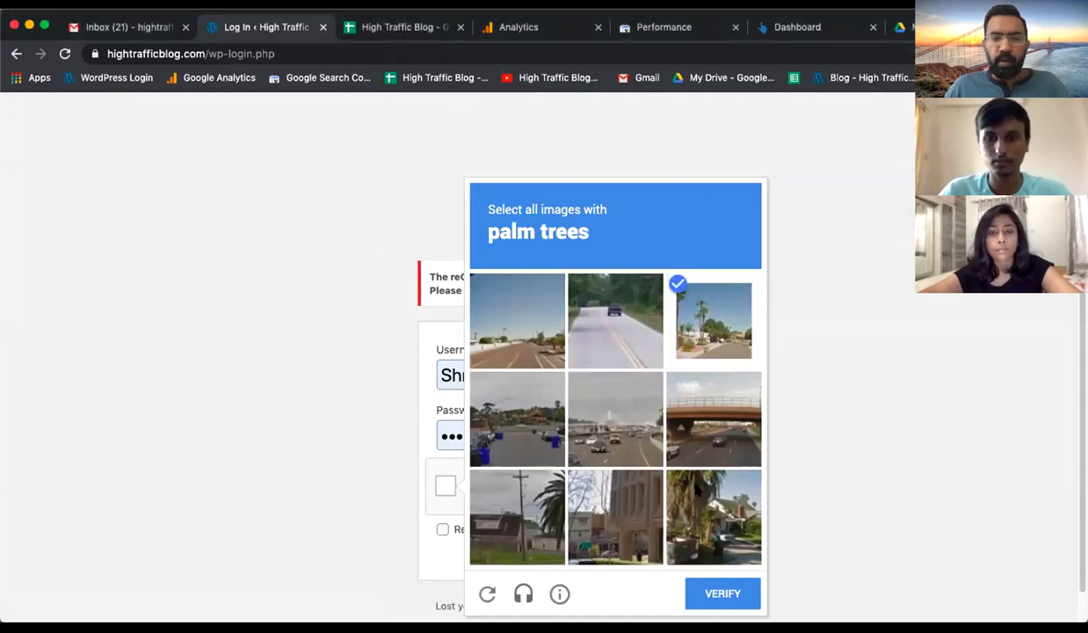
pyautogui.click(703, 506)
pyautogui.click(527, 499)
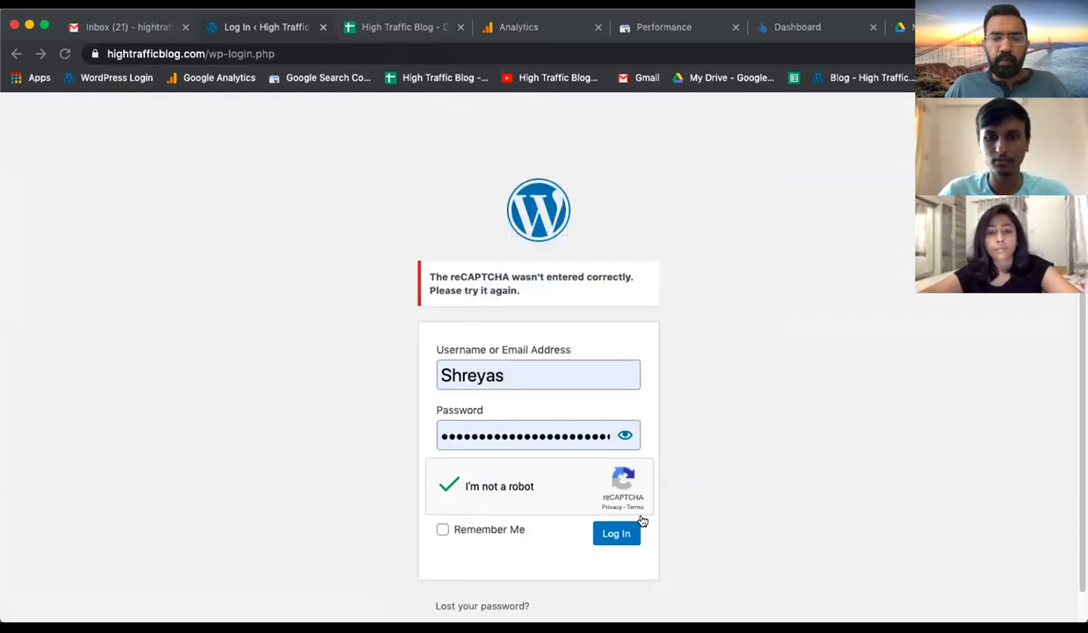
pyautogui.click(638, 522)
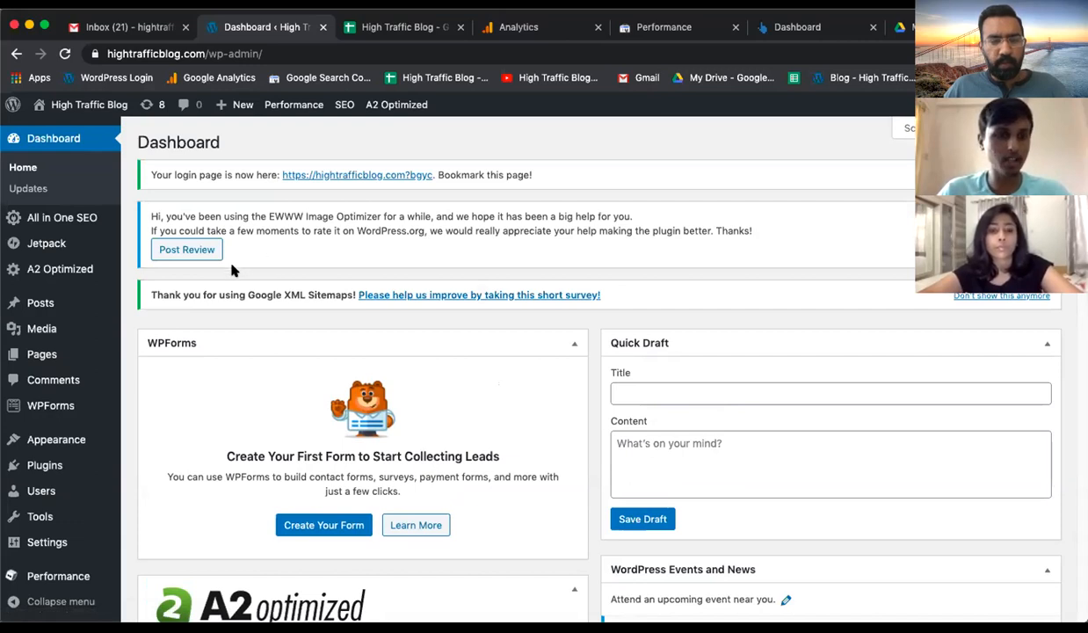
# - Open the page for adding new plugins and search for "updraft plus"
pyautogui.scroll(-1, 213, 268)
pyautogui.scroll(-1, 214, 268)
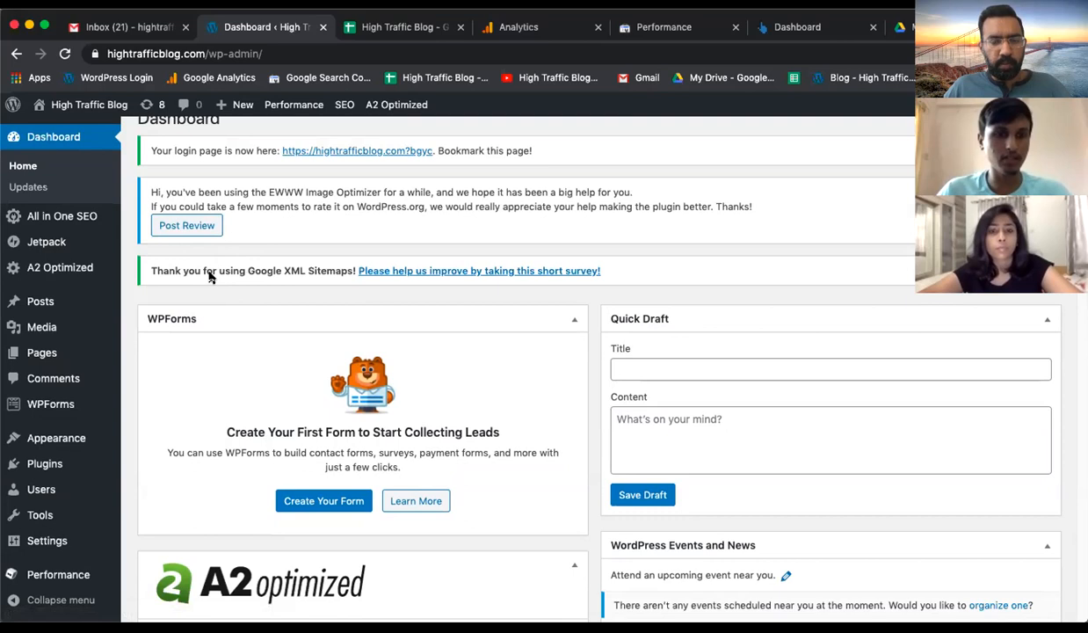
pyautogui.scroll(-1, 211, 276)
pyautogui.moveTo(151, 474)
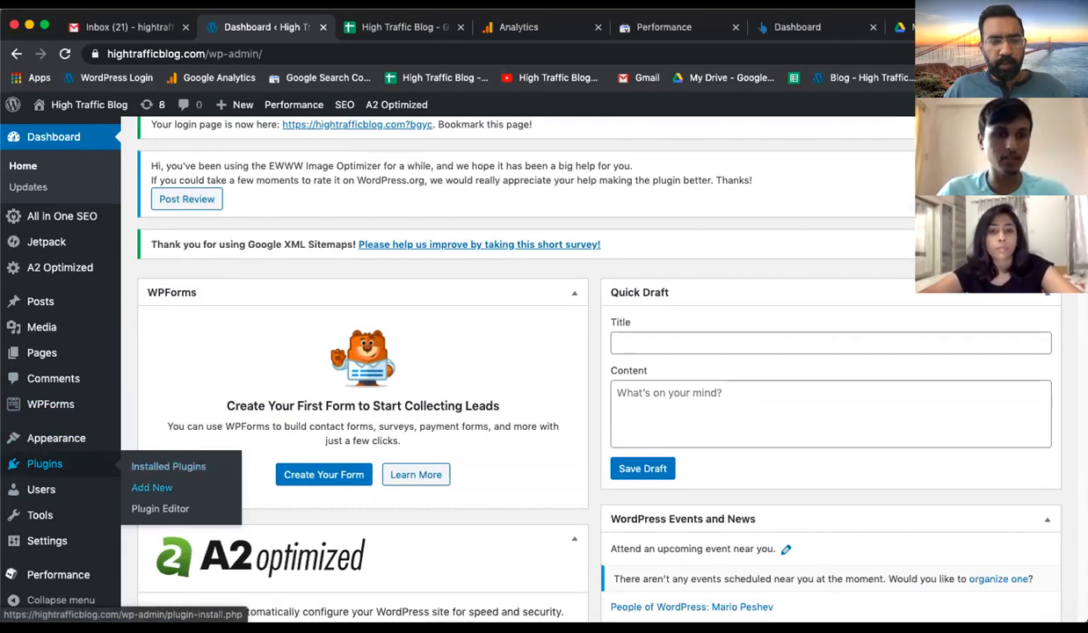
pyautogui.click(152, 486)
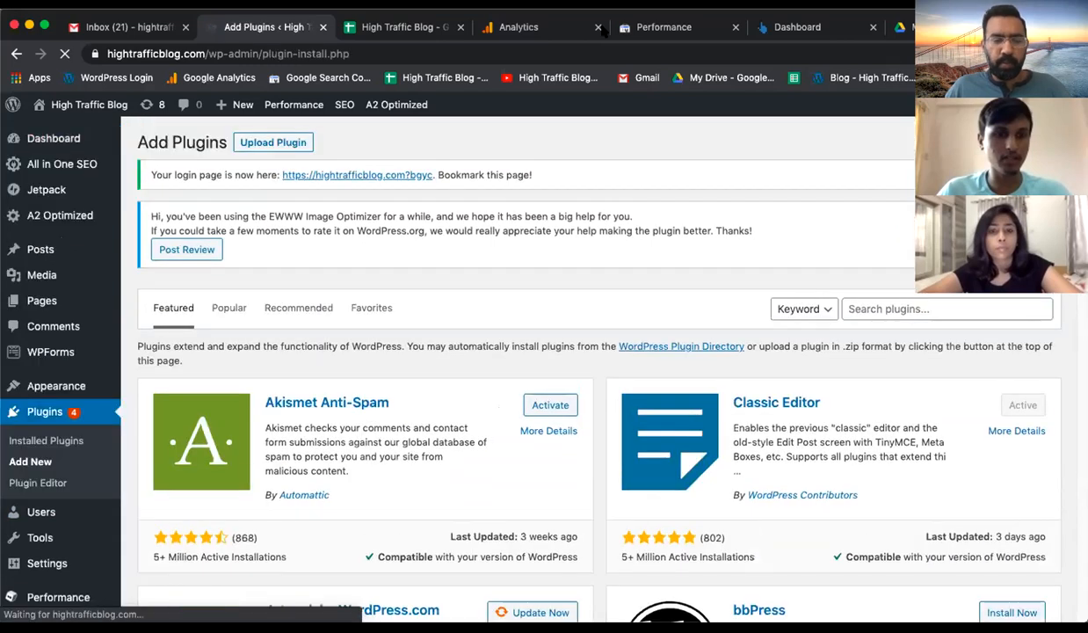
pyautogui.click(897, 307)
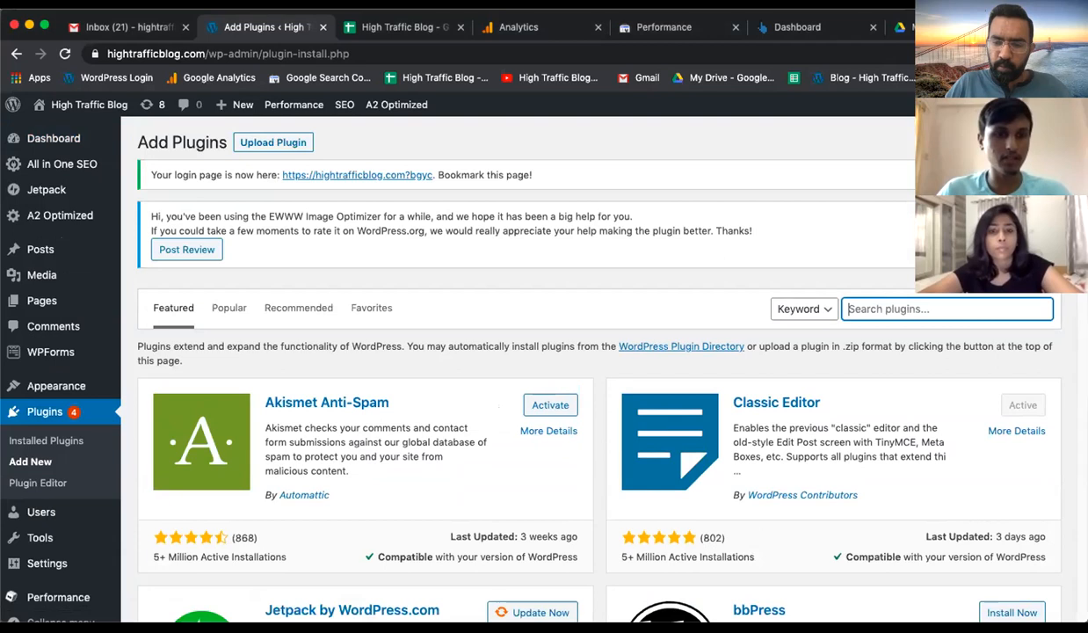
pyautogui.write('updraft plus')
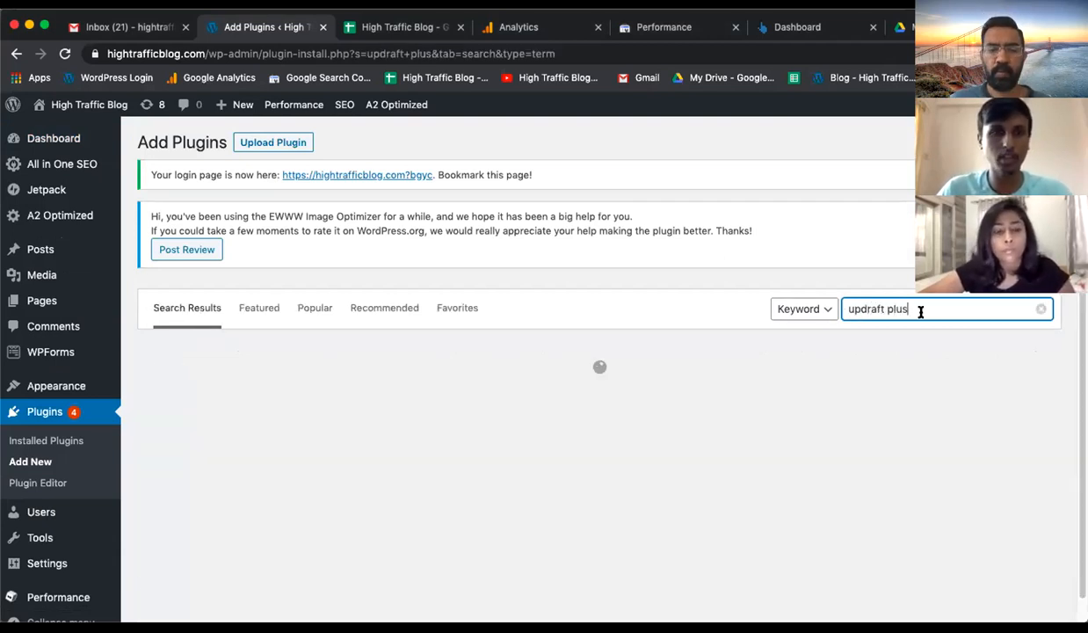
# - Check the installation and rating counts of the UpdraftPlus WordPress Backup Plugin, and install and activate it
pyautogui.scroll(-5, 554, 361)
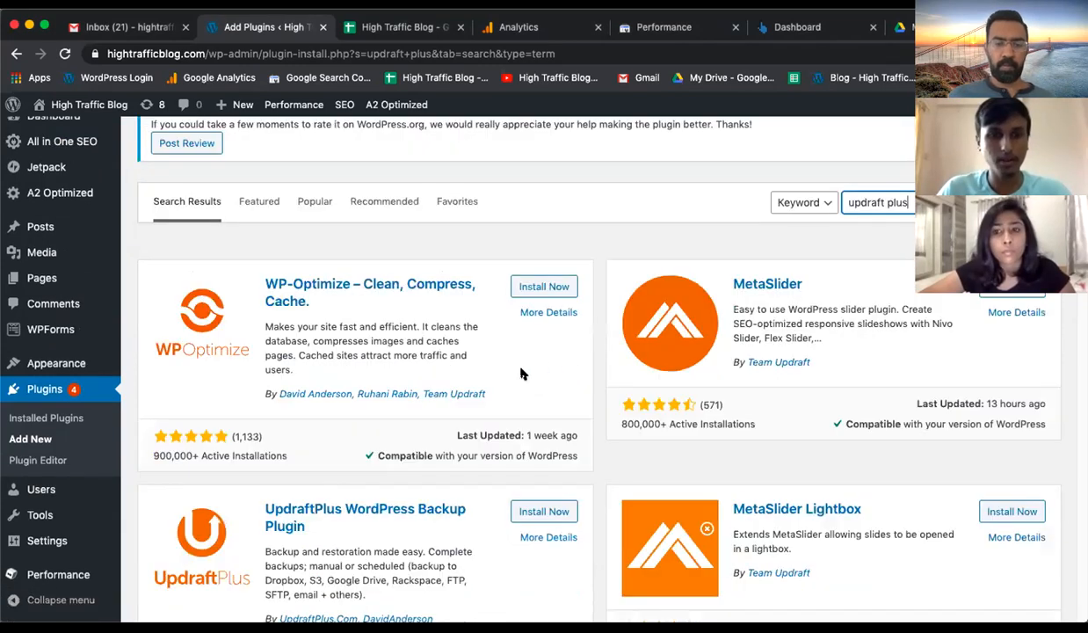
pyautogui.scroll(-1, 404, 369)
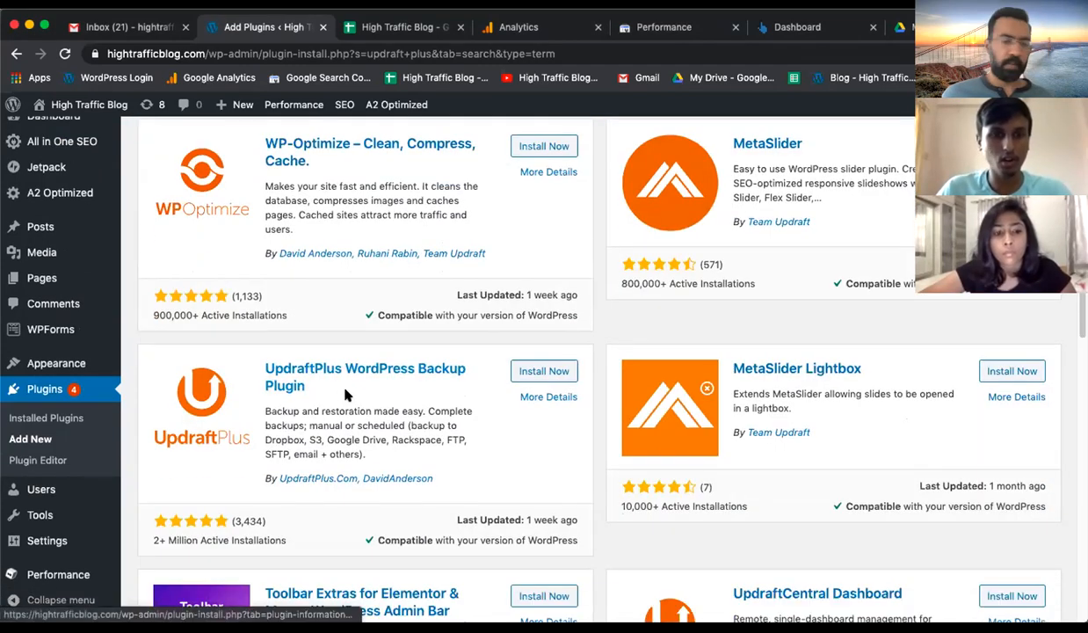
pyautogui.tripleClick(261, 367)
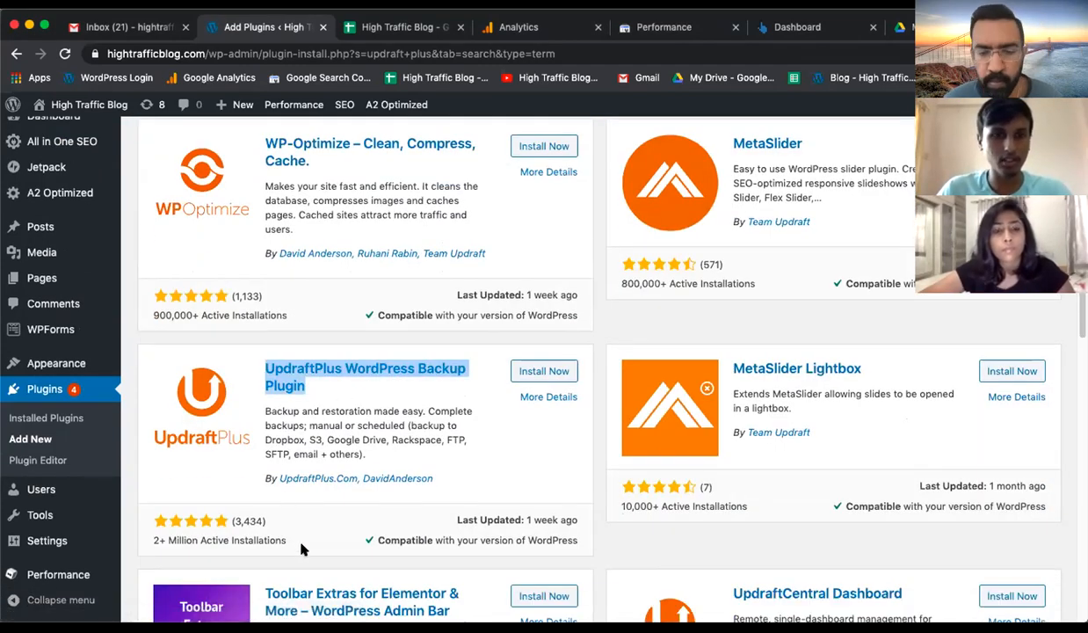
pyautogui.moveTo(287, 540); pyautogui.dragTo(151, 539)
pyautogui.moveTo(268, 521); pyautogui.dragTo(226, 524)
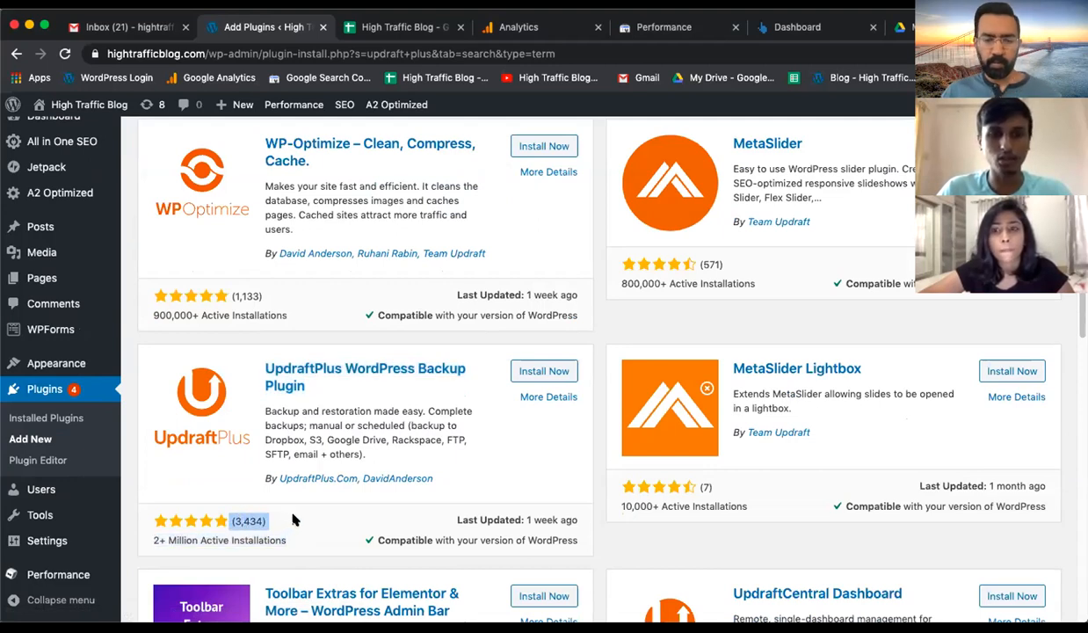
pyautogui.click(534, 378)
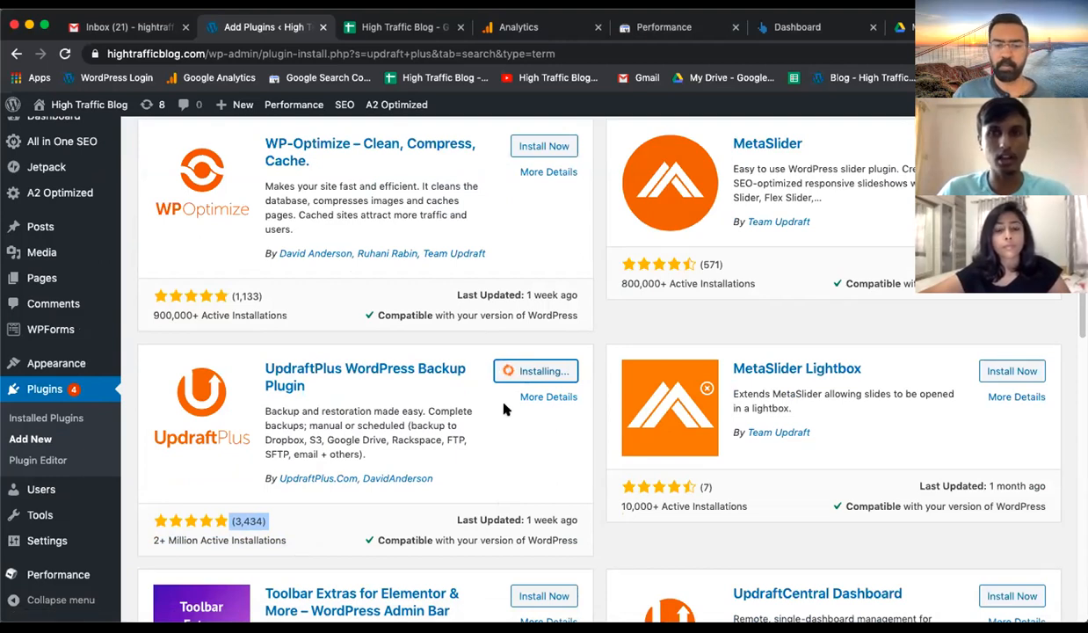
pyautogui.click(551, 372)
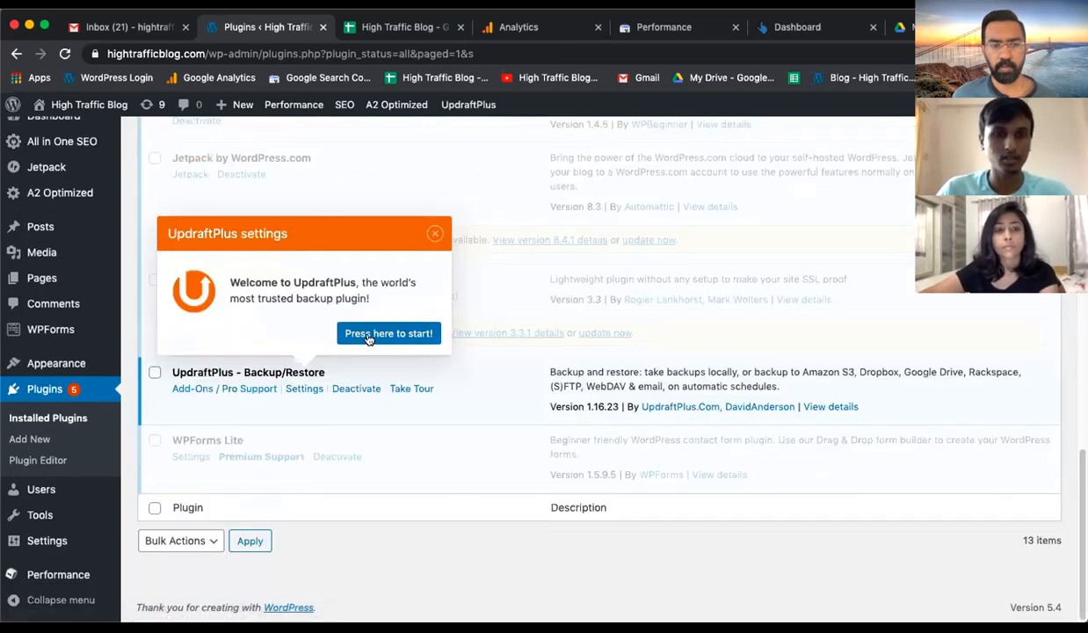
# - Dismiss the UpdraftPlus welcome tour and open the UpdraftPlus Backups page to check its scheduled and existing backups
pyautogui.click(369, 339)
pyautogui.click(436, 230)
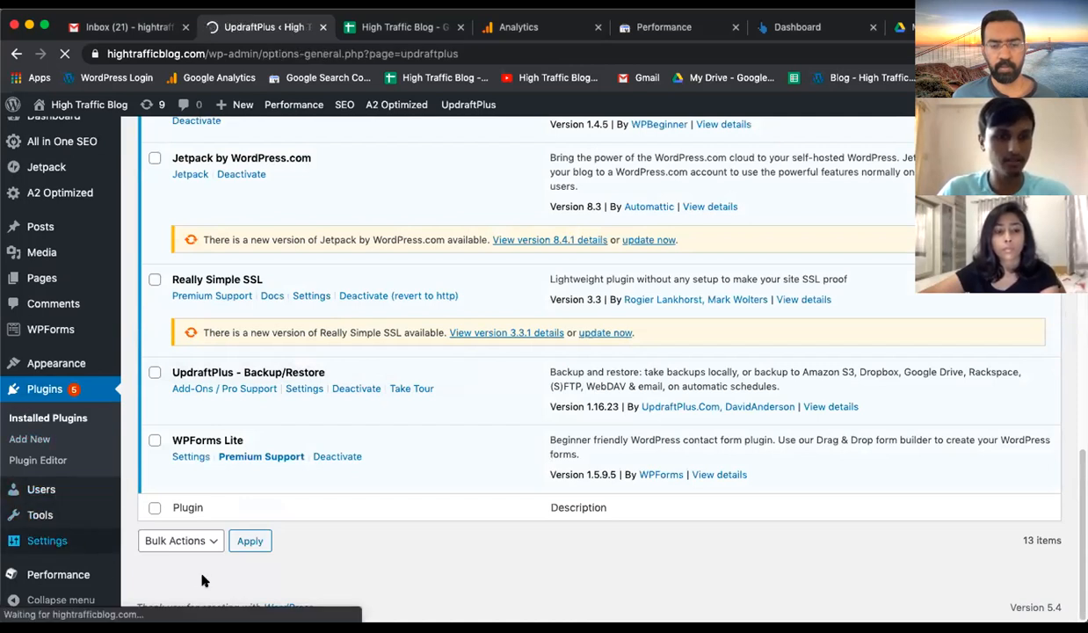
pyautogui.scroll(-5, 50, 510)
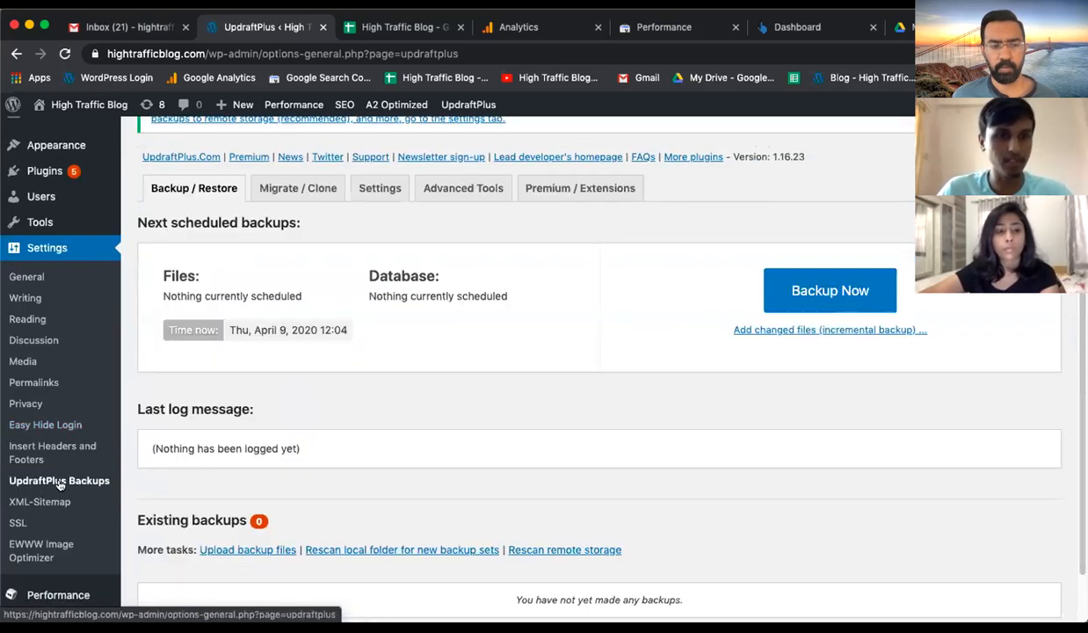
pyautogui.scroll(-1, 301, 372)
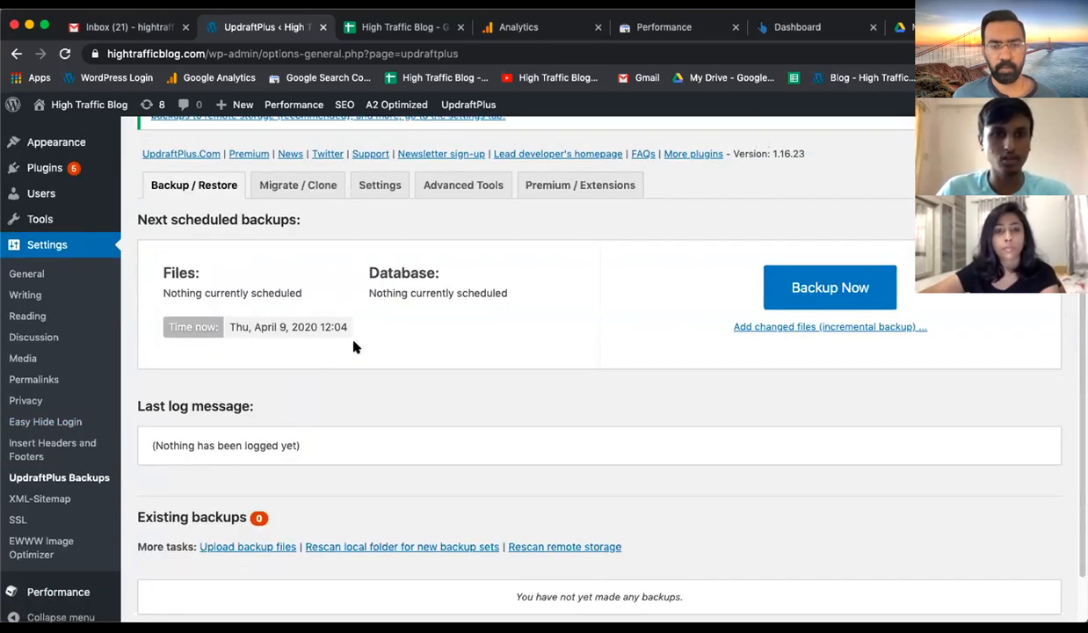
pyautogui.scroll(-2, 354, 347)
pyautogui.scroll(1, 362, 354)
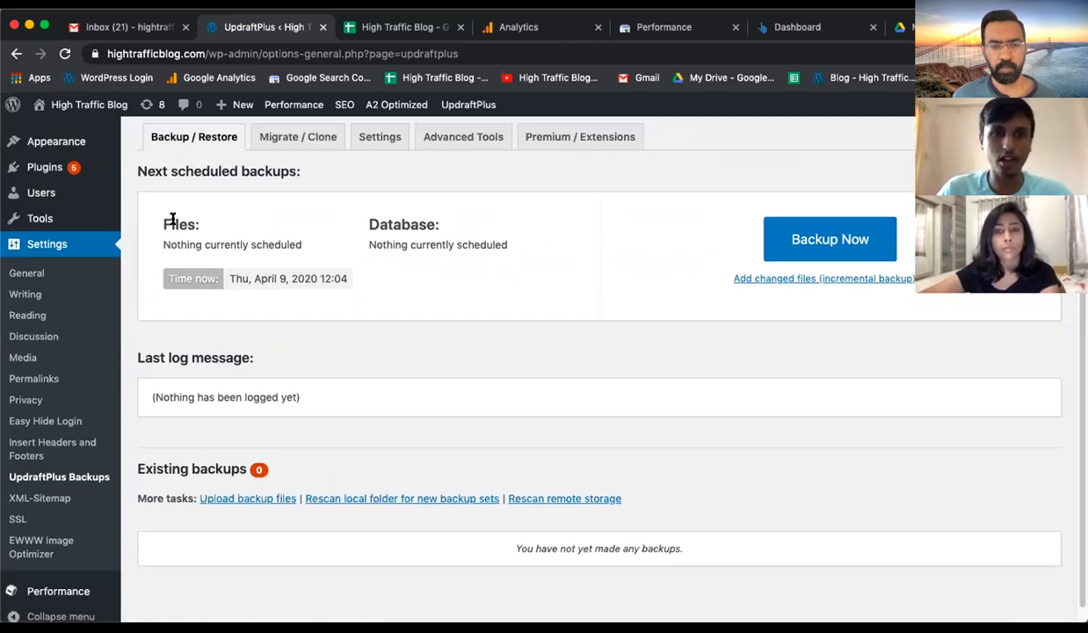
pyautogui.scroll(-1, 297, 399)
pyautogui.scroll(5, 308, 423)
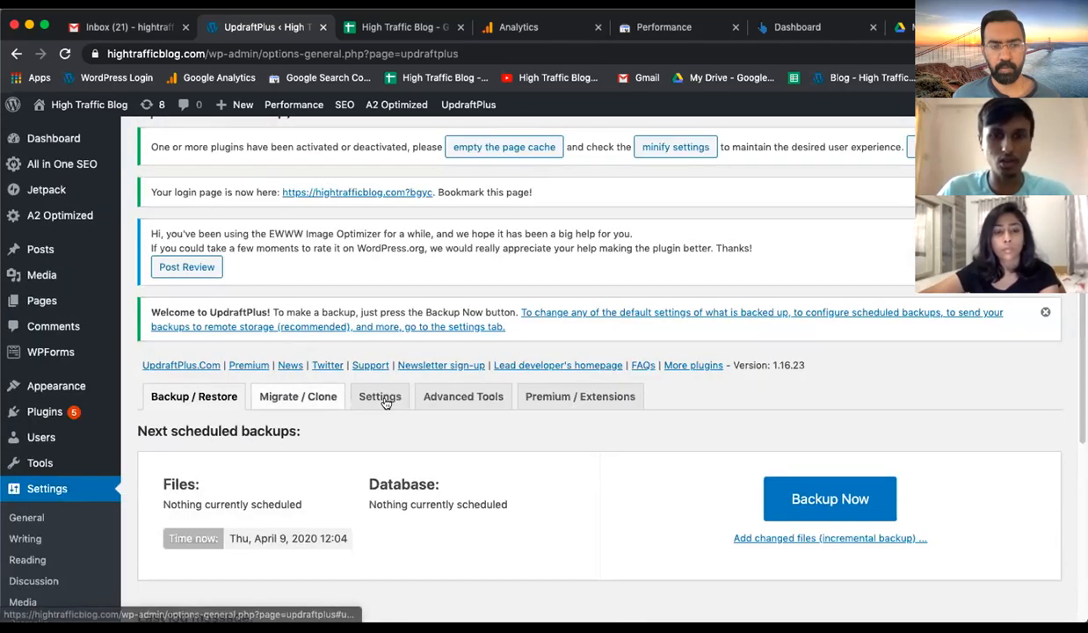
# - Open the UpdraftPlus settings and set the files backup schedule to Daily, retaining 10 scheduled backups
pyautogui.click(385, 401)
pyautogui.scroll(-1, 391, 400)
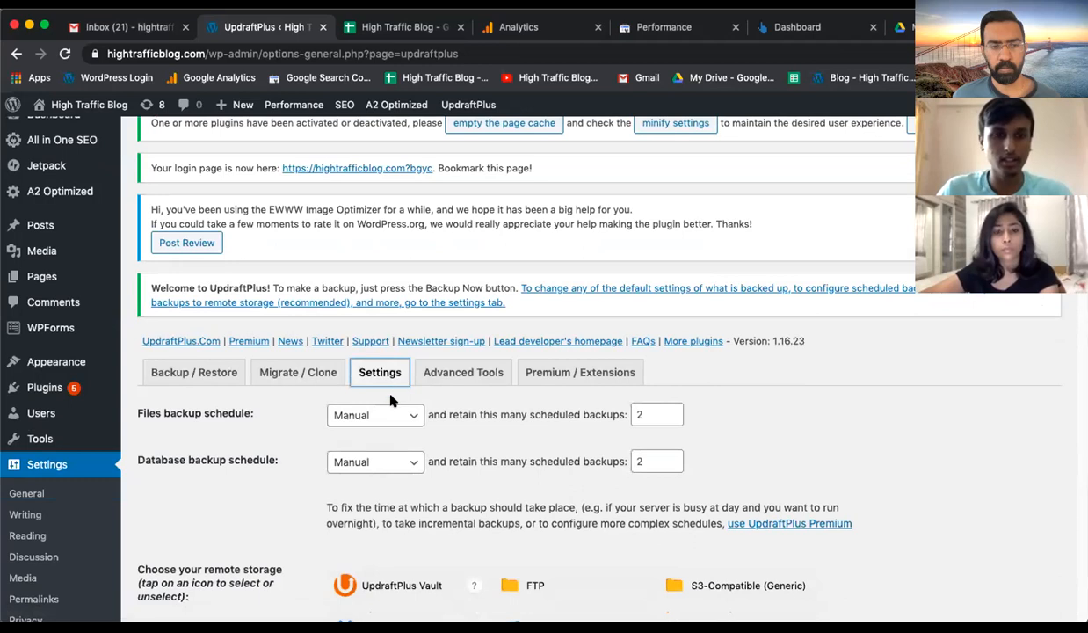
pyautogui.scroll(-3, 391, 401)
pyautogui.click(355, 307)
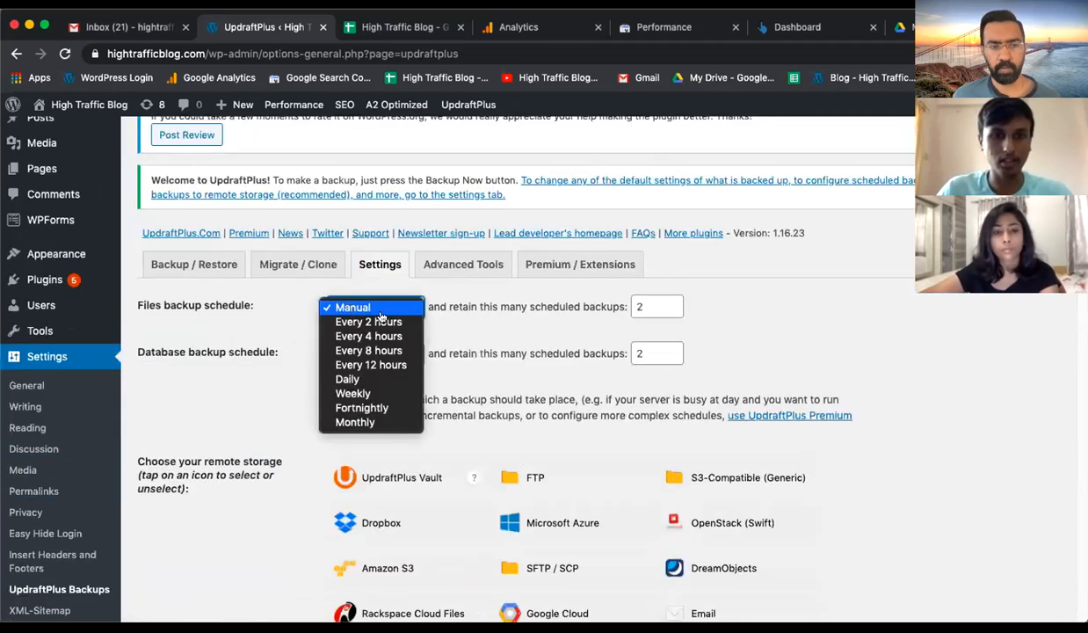
pyautogui.click(391, 380)
pyautogui.click(639, 304)
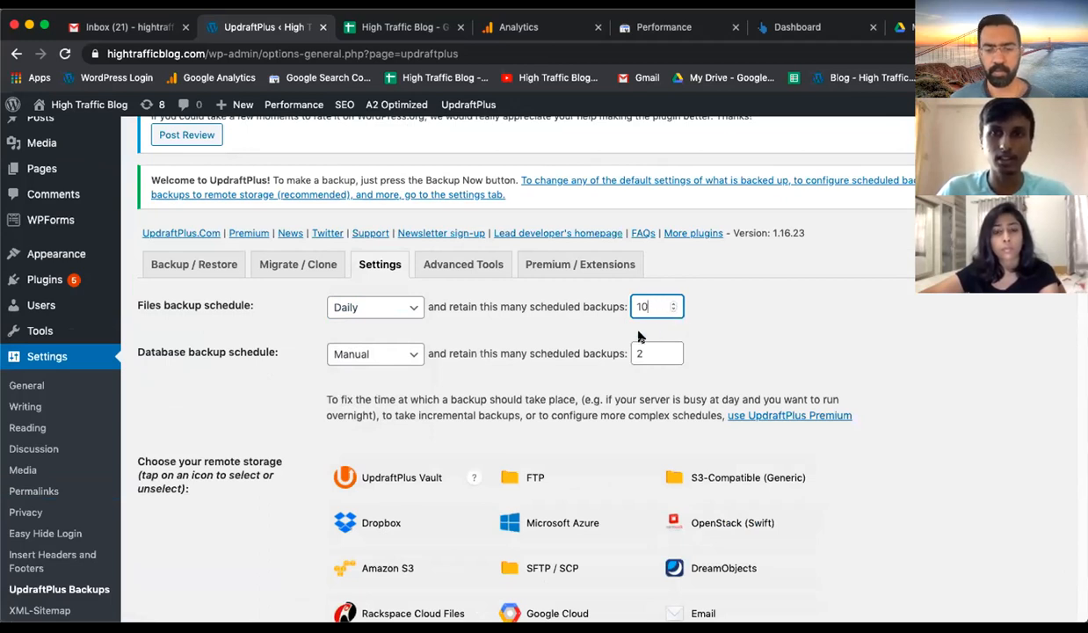
# - Set the database backup schedule to Weekly, retaining 5 scheduled backups
pyautogui.click(398, 354)
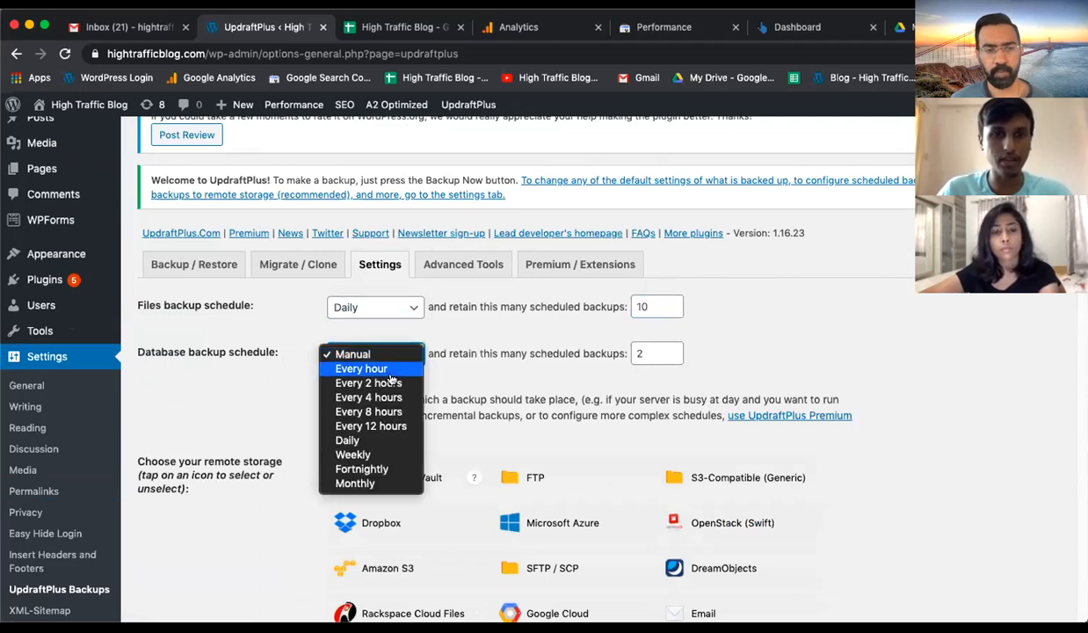
pyautogui.click(362, 453)
pyautogui.doubleClick(670, 349)
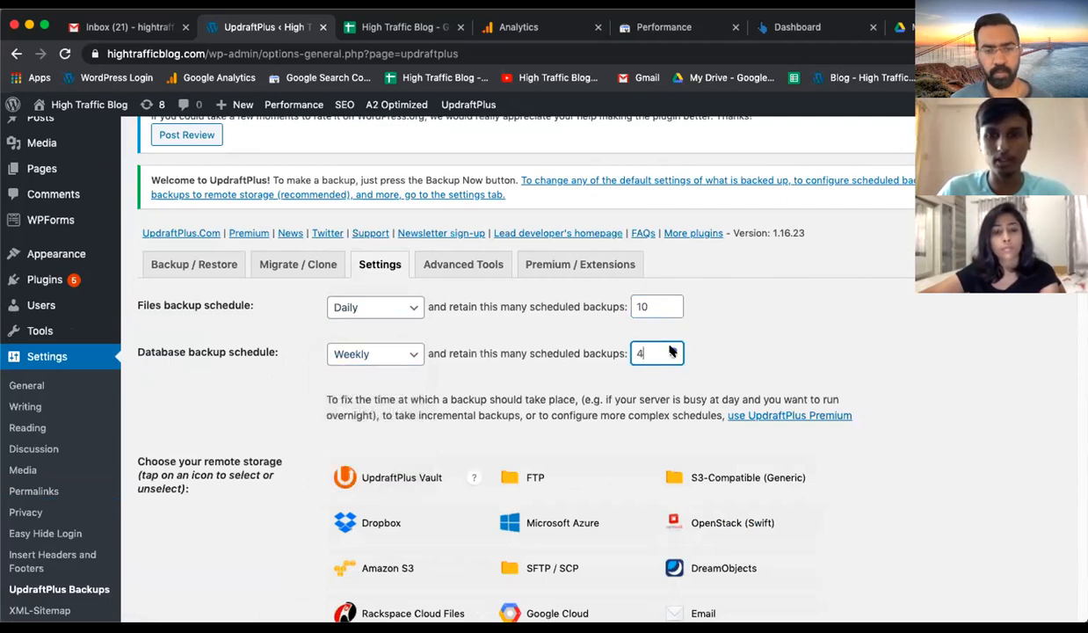
# - Choose Google Drive as the remote storage for the backups
pyautogui.scroll(-3, 683, 325)
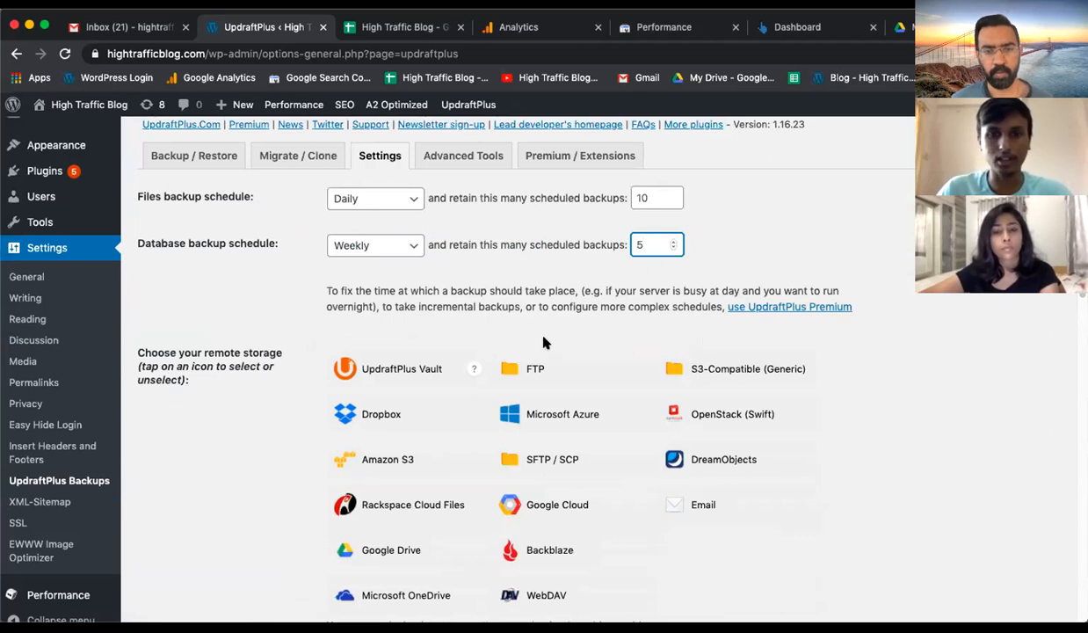
pyautogui.scroll(-3, 515, 378)
pyautogui.click(397, 428)
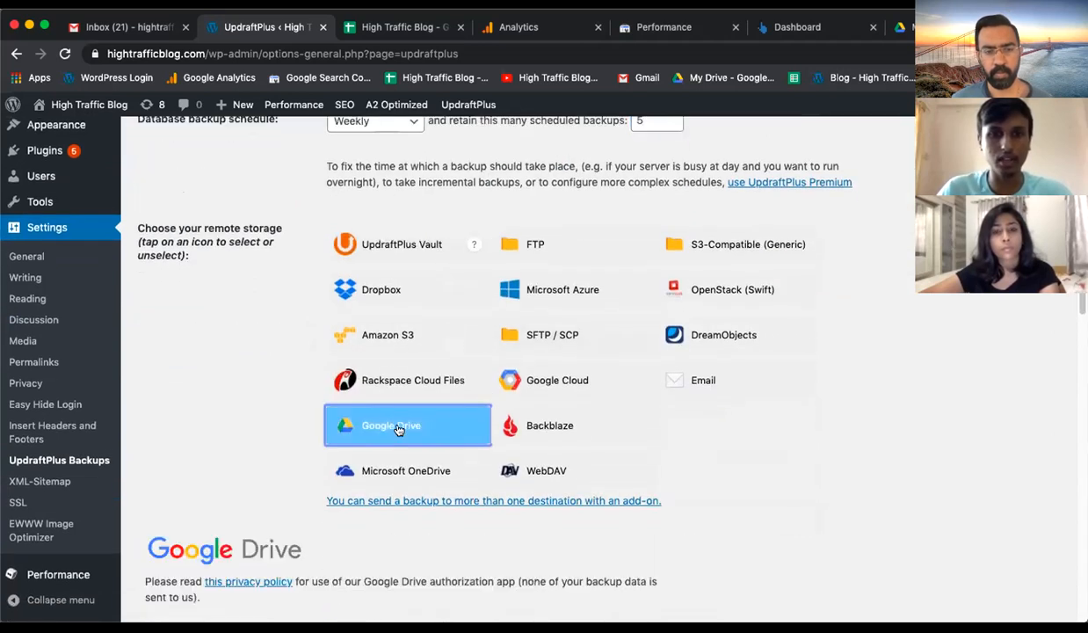
pyautogui.scroll(-5, 397, 428)
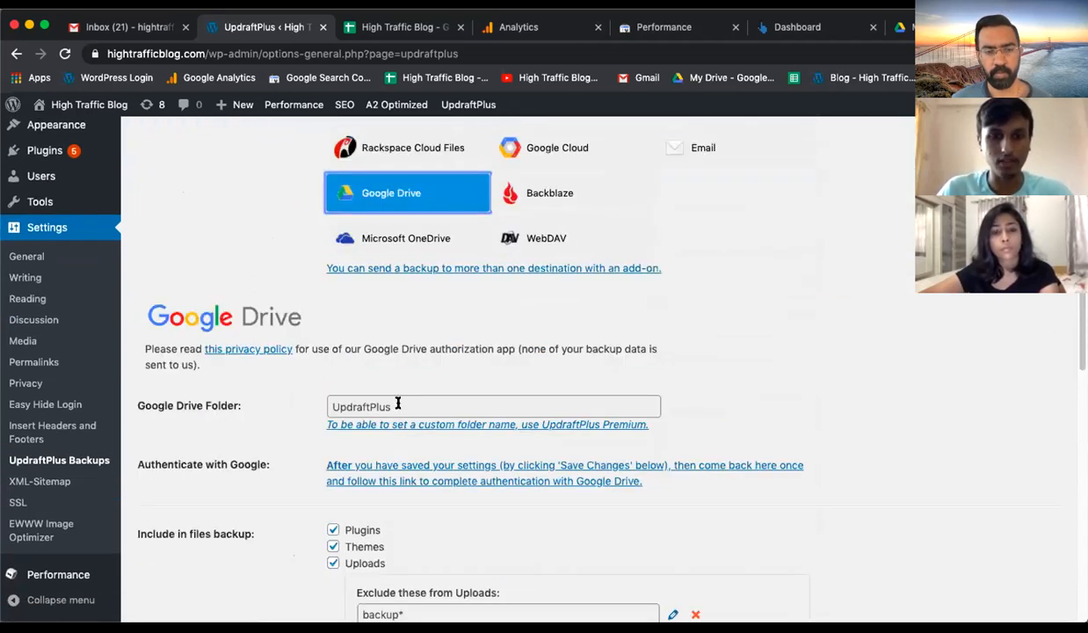
pyautogui.click(423, 468)
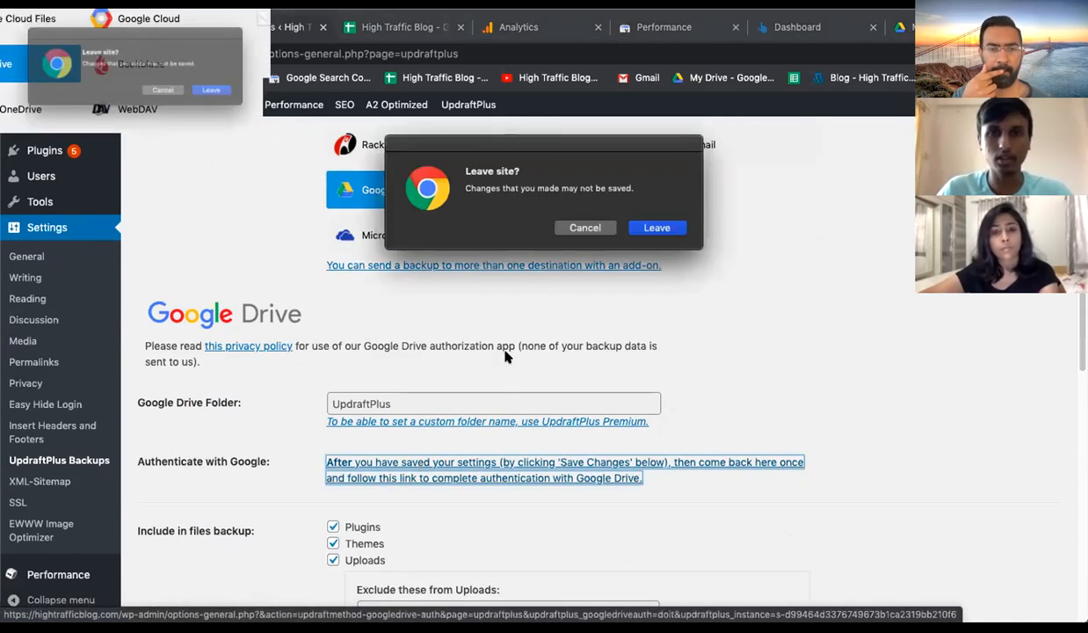
pyautogui.click(567, 227)
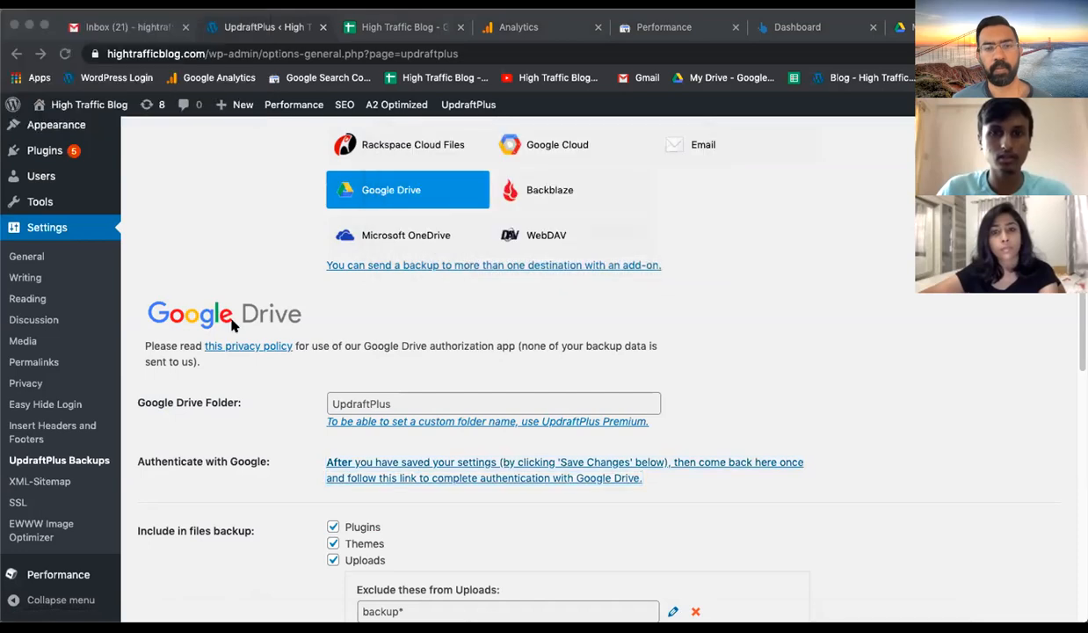
# - Save the UpdraftPlus settings and dismiss the remote storage authentication prompt
pyautogui.scroll(-15, 233, 329)
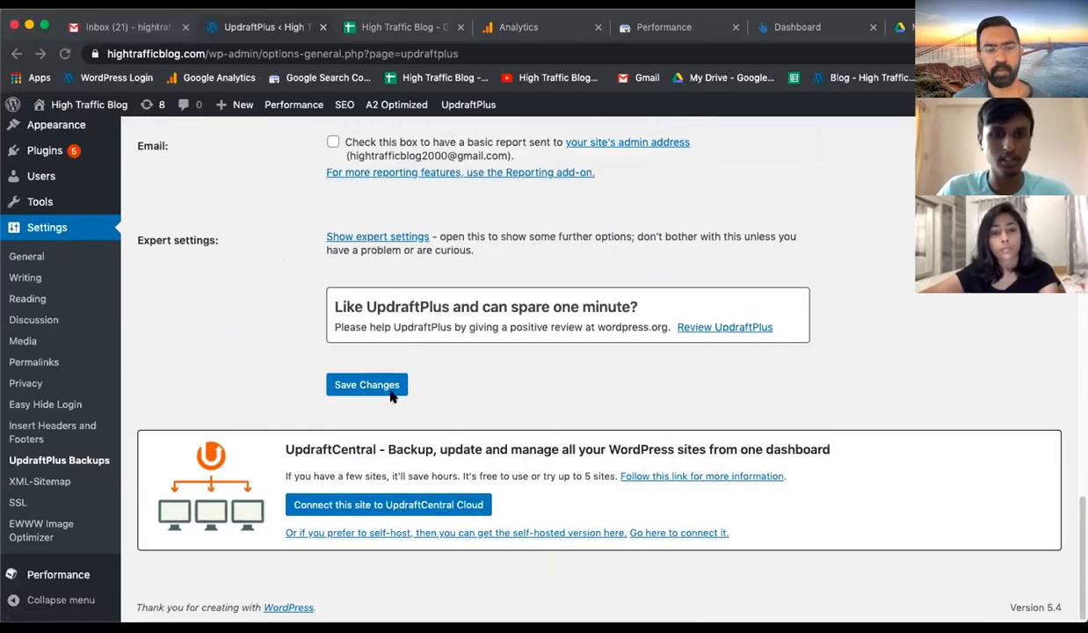
pyautogui.click(388, 387)
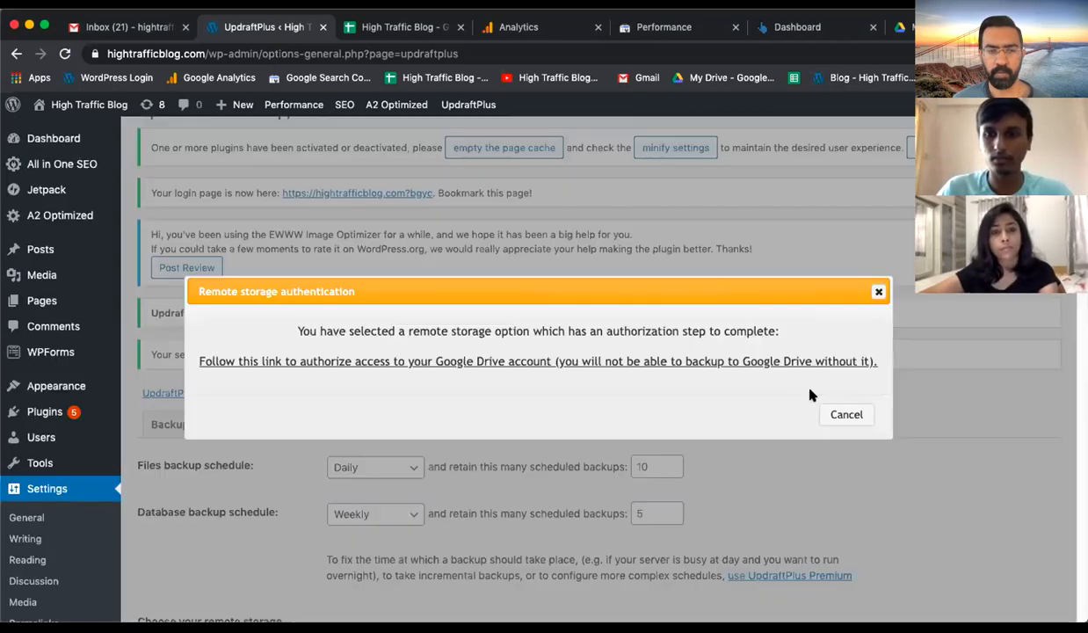
pyautogui.click(844, 414)
# - Start the Google Drive authentication from the storage settings, choose the blog's Google account, and allow UpdraftPlus access
pyautogui.scroll(8, 446, 345)
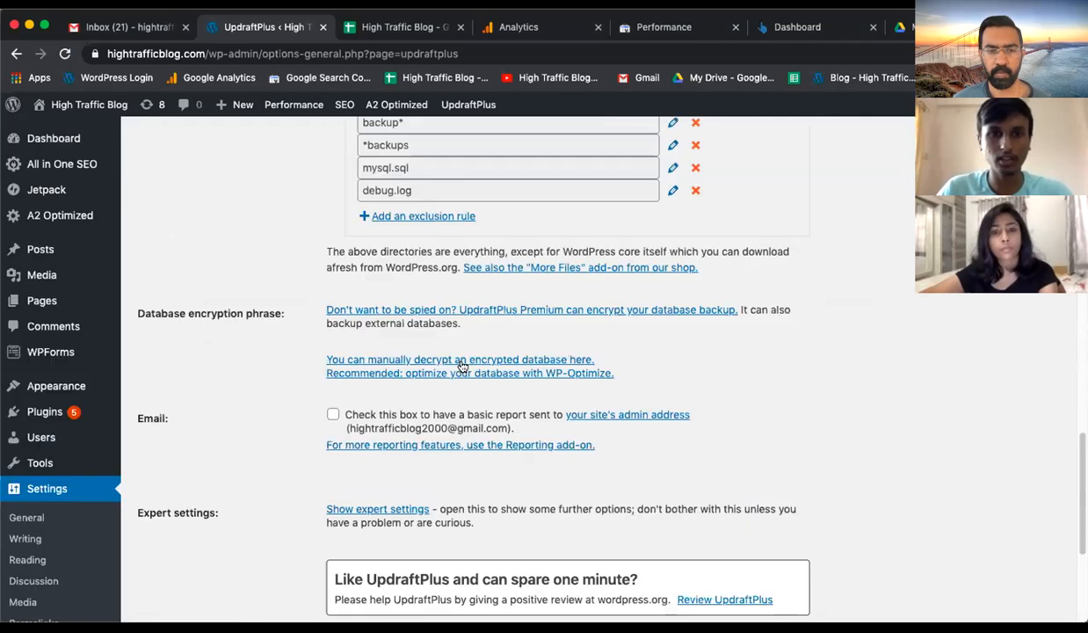
pyautogui.scroll(10, 402, 388)
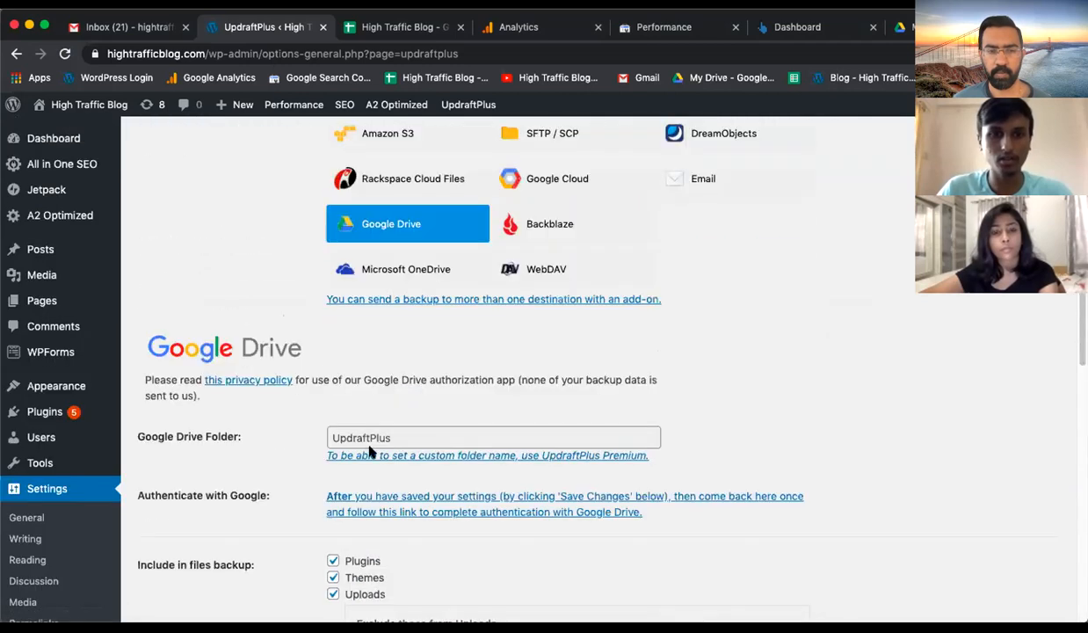
pyautogui.click(427, 389)
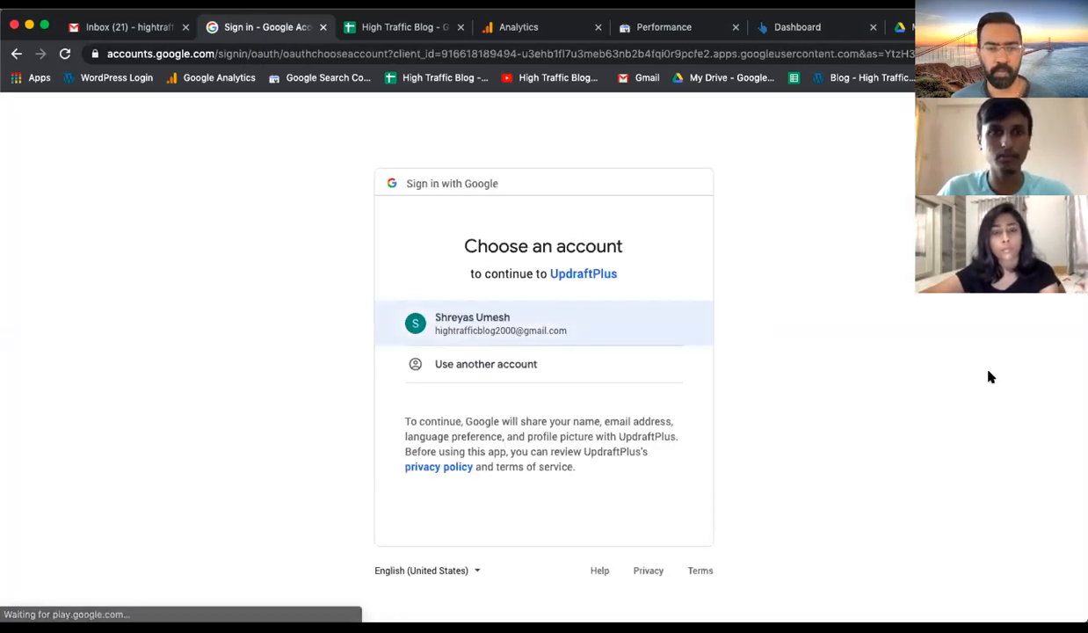
pyautogui.click(536, 330)
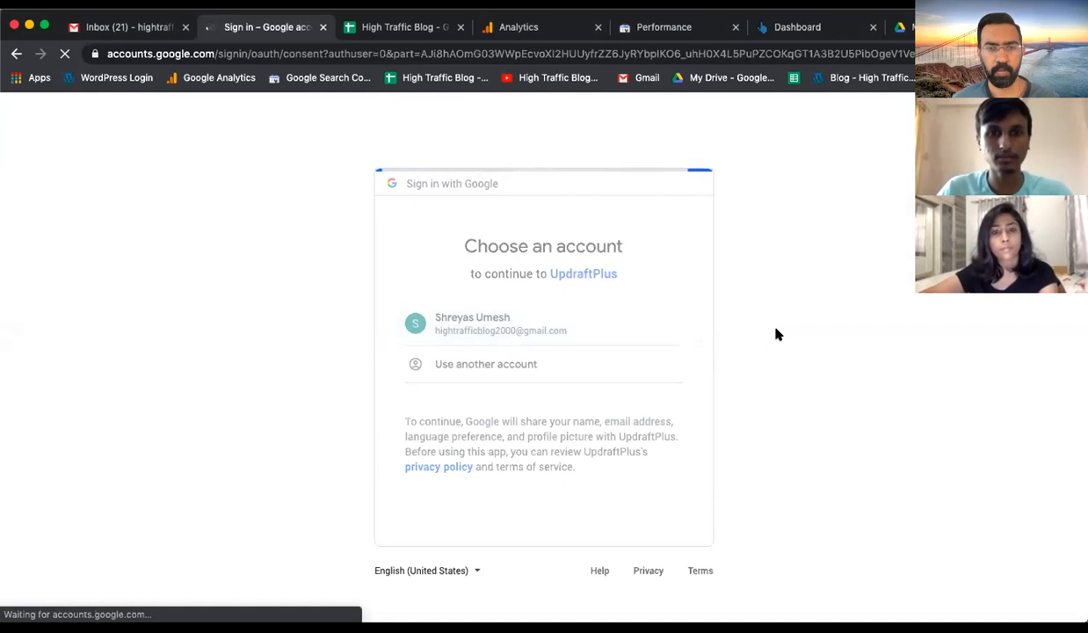
pyautogui.scroll(-1, 776, 333)
pyautogui.click(649, 550)
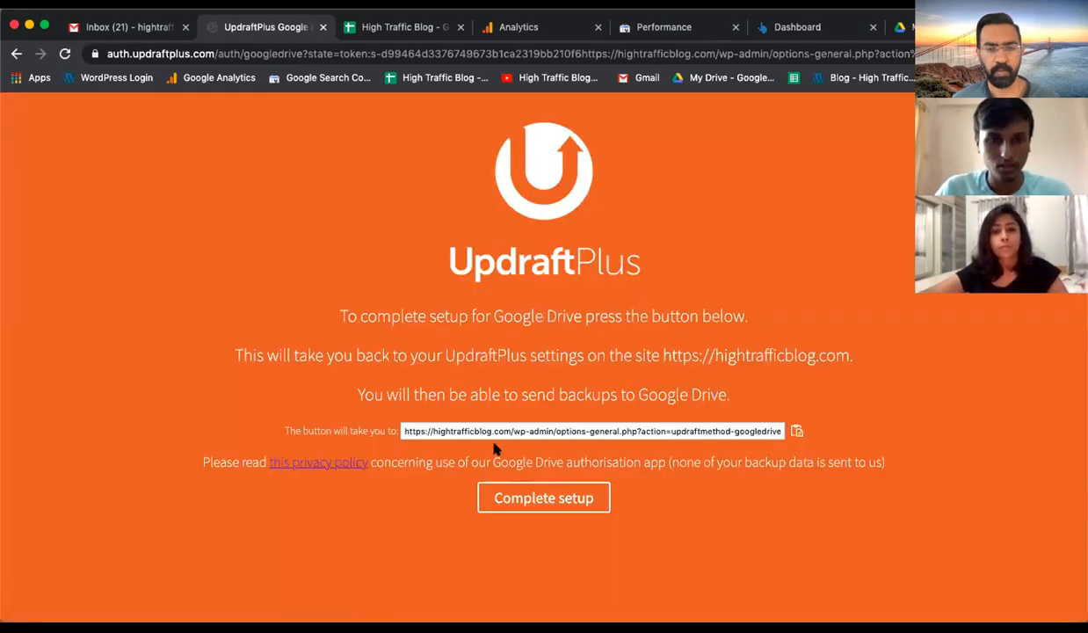
# - Copy the return address on the UpdraftPlus authorization page and complete the Google Drive setup
pyautogui.tripleClick(444, 430)
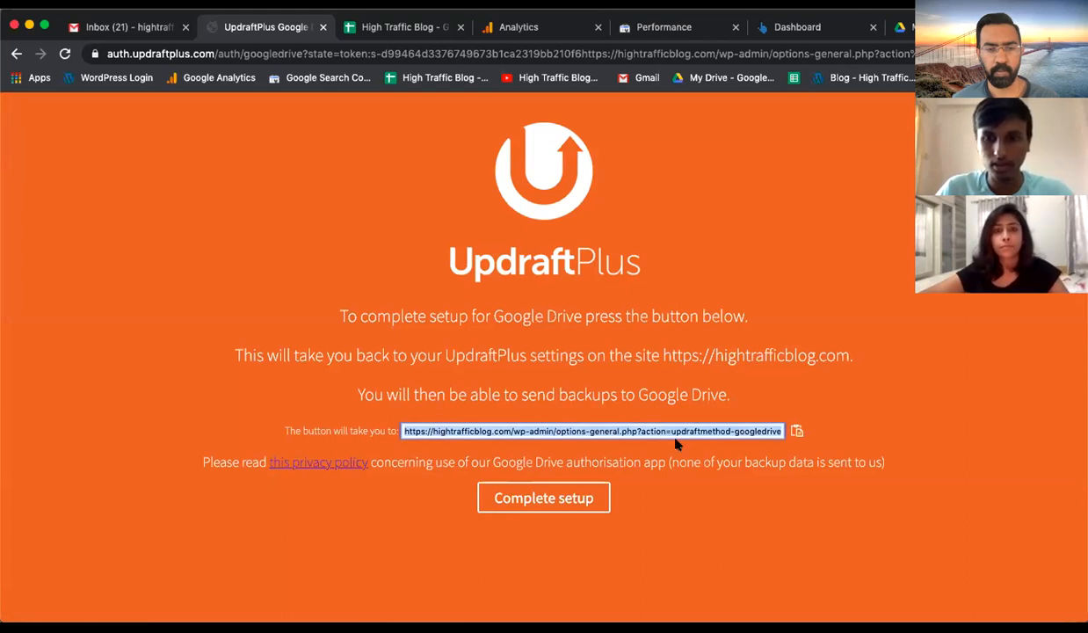
pyautogui.click(797, 433)
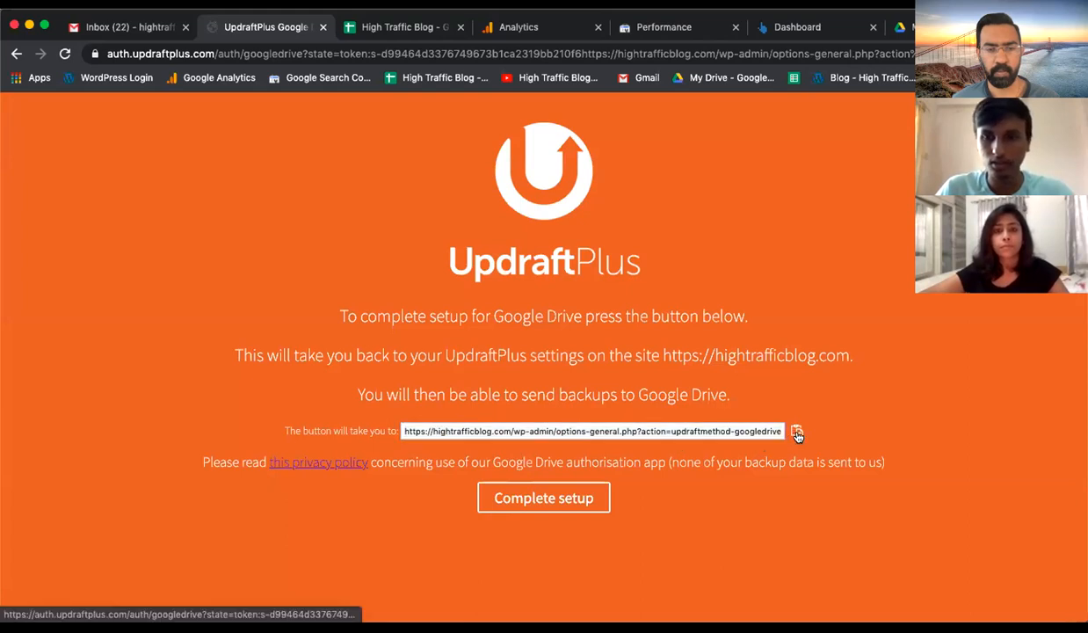
pyautogui.click(567, 499)
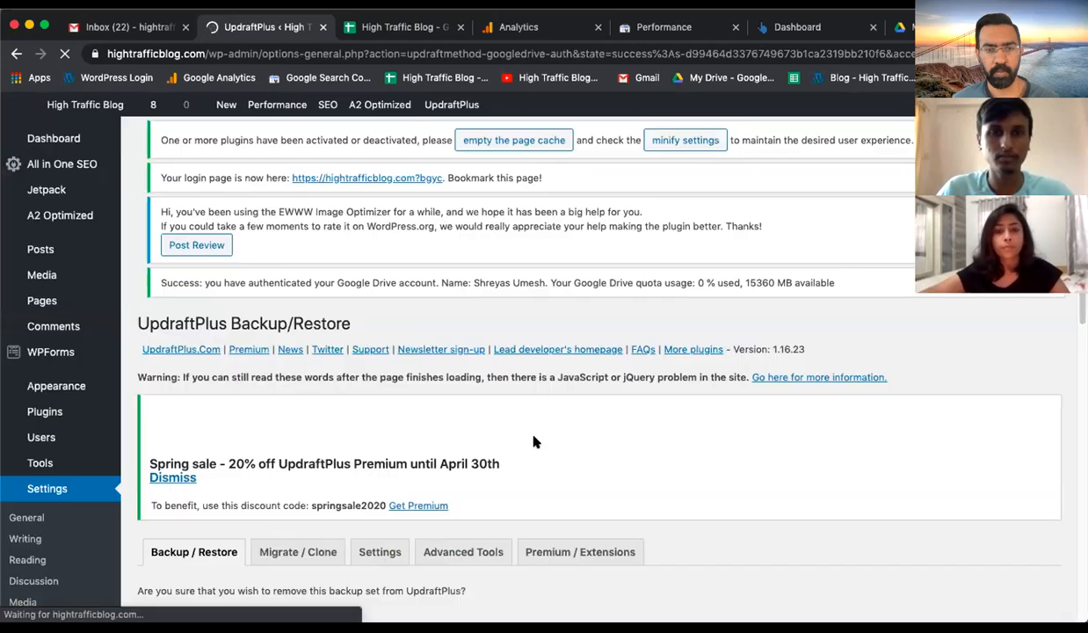
# - Check the next scheduled files and database backups on the UpdraftPlus page
pyautogui.scroll(-5, 515, 430)
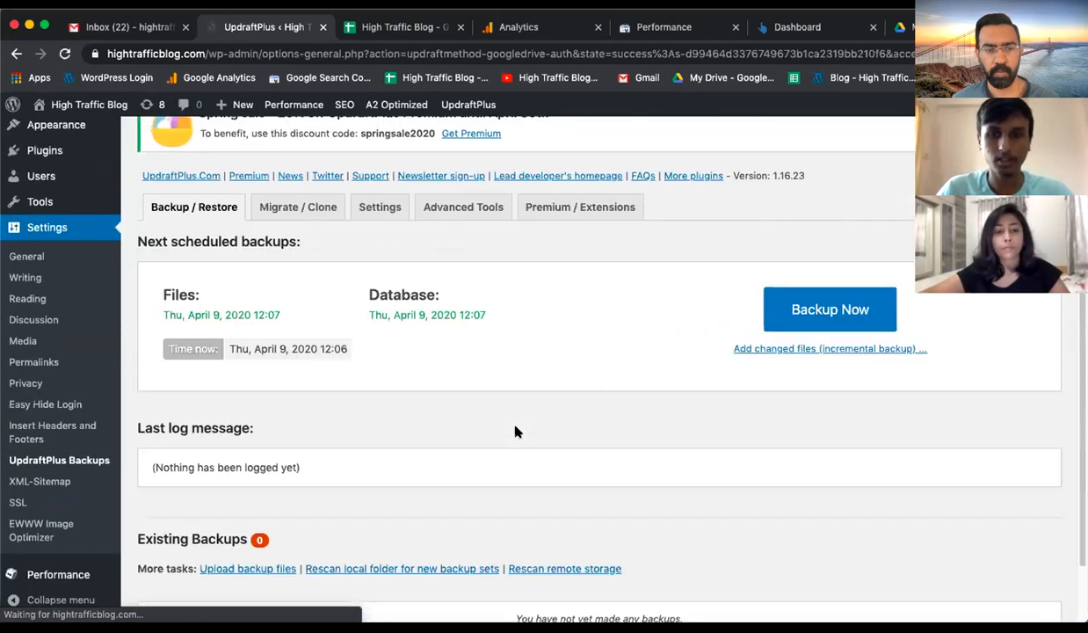
pyautogui.scroll(-2, 493, 408)
pyautogui.scroll(3, 359, 462)
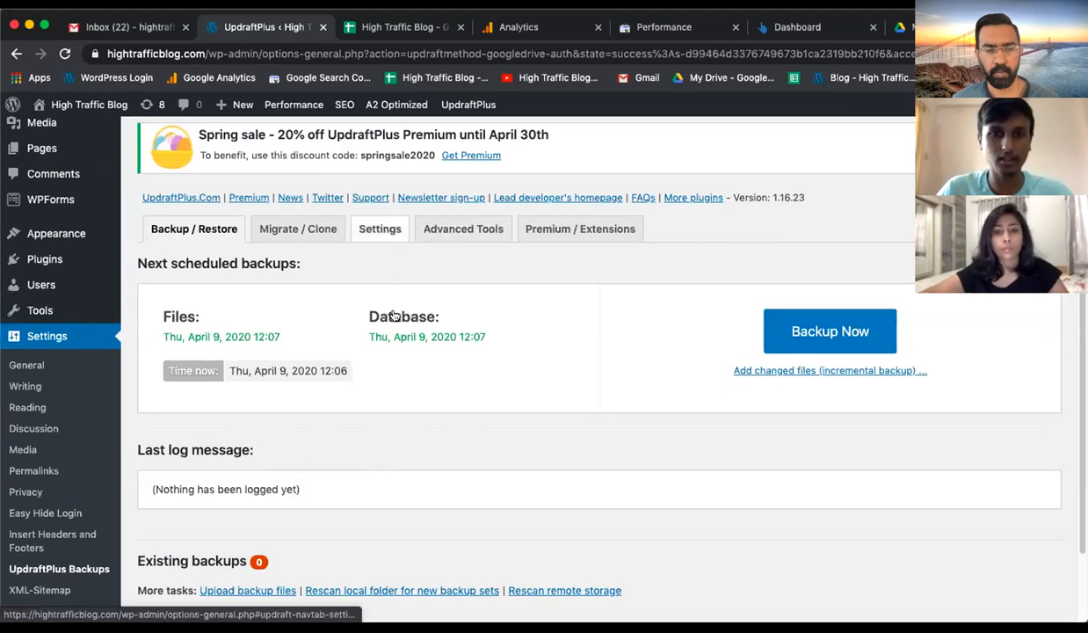
# - Review the UpdraftPlus settings for backup schedules, contents included in the files backup, exclusion rules, database encryption and email reports
pyautogui.scroll(-10, 397, 320)
pyautogui.scroll(-5, 399, 332)
pyautogui.scroll(4, 386, 316)
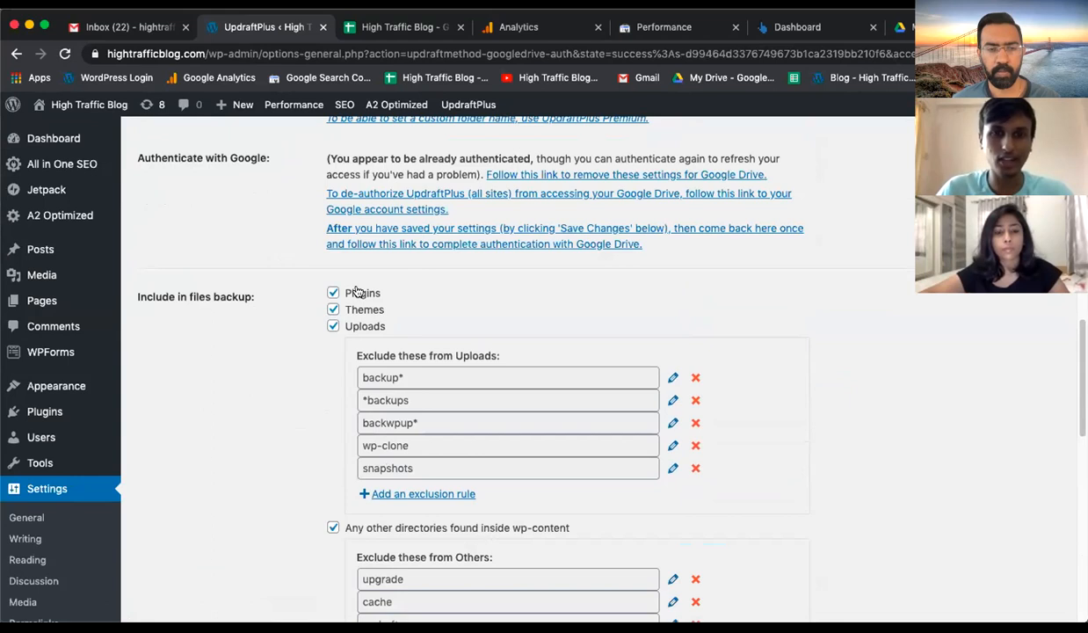
pyautogui.moveTo(195, 293); pyautogui.dragTo(268, 300)
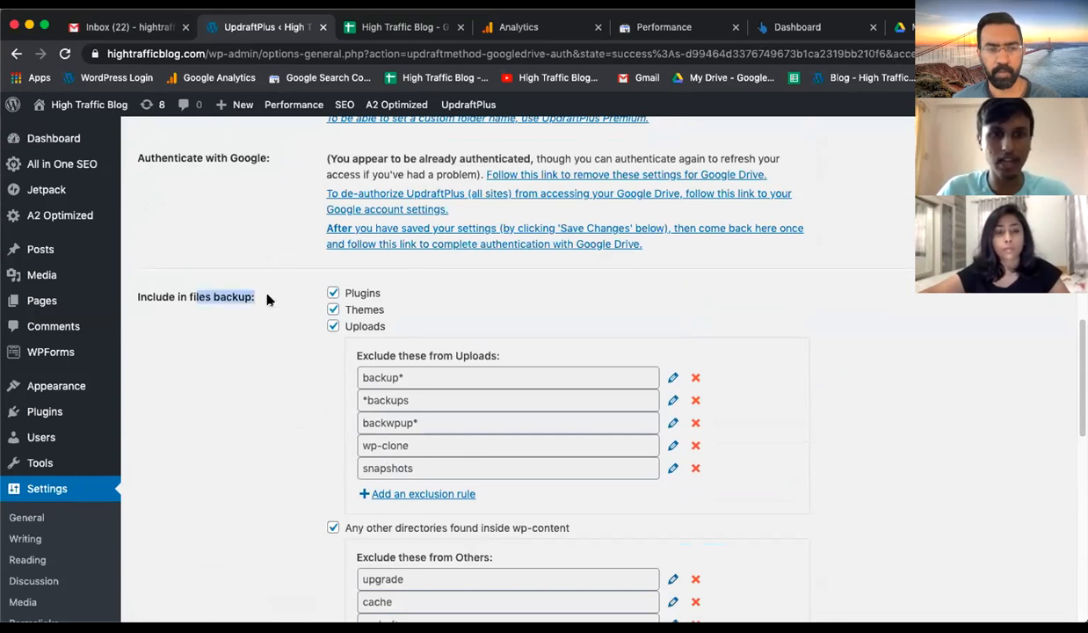
pyautogui.scroll(10, 318, 301)
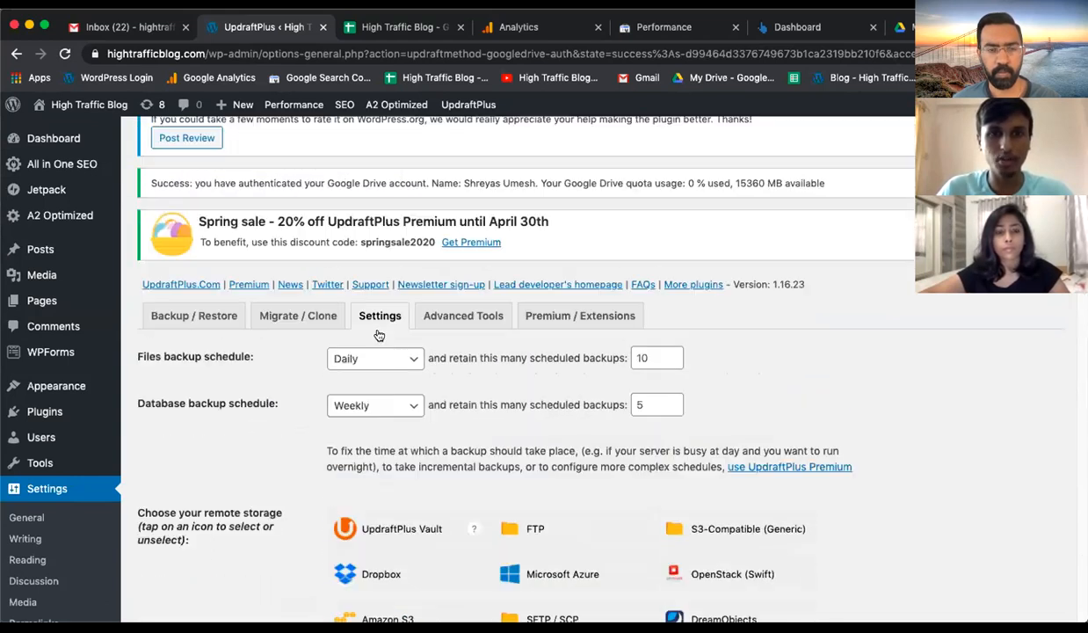
pyautogui.moveTo(246, 356); pyautogui.dragTo(138, 356)
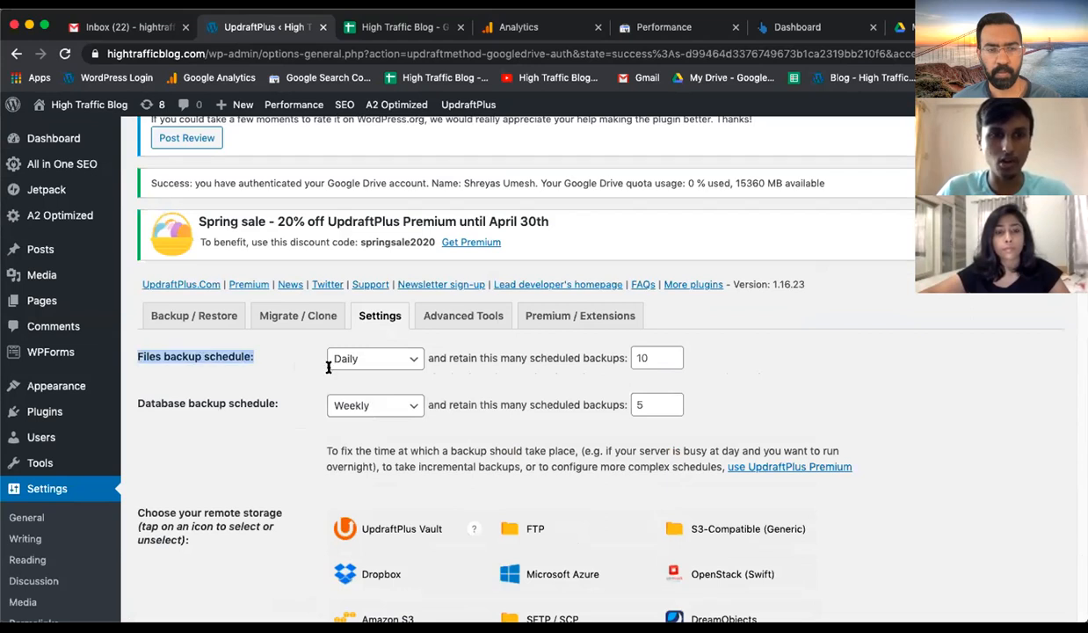
pyautogui.scroll(-10, 328, 368)
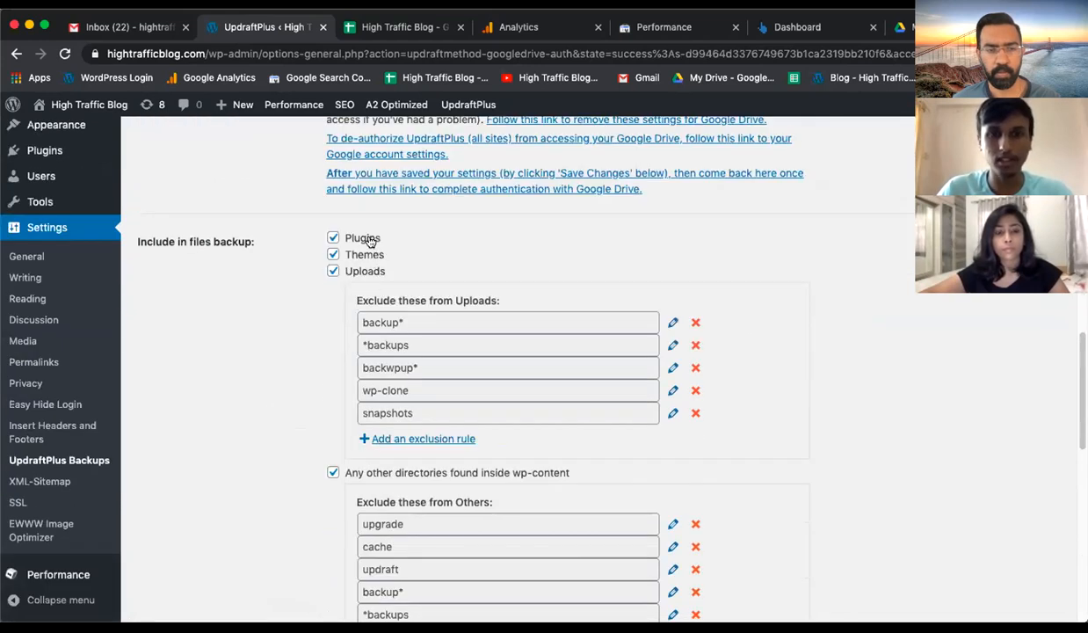
pyautogui.scroll(-3, 362, 271)
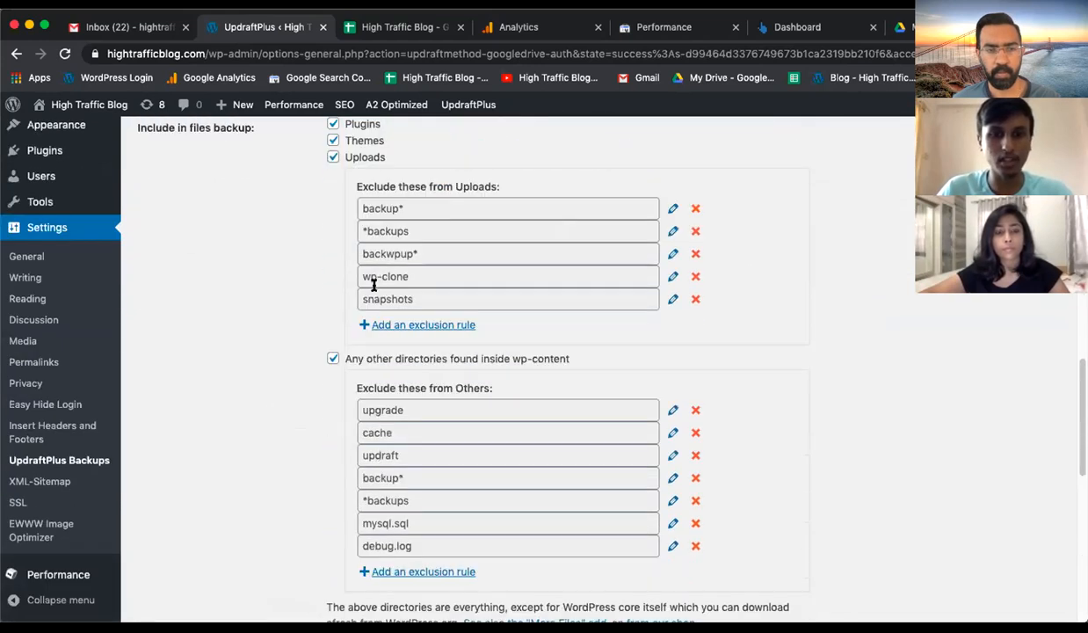
pyautogui.scroll(-2, 374, 284)
pyautogui.scroll(-6, 373, 297)
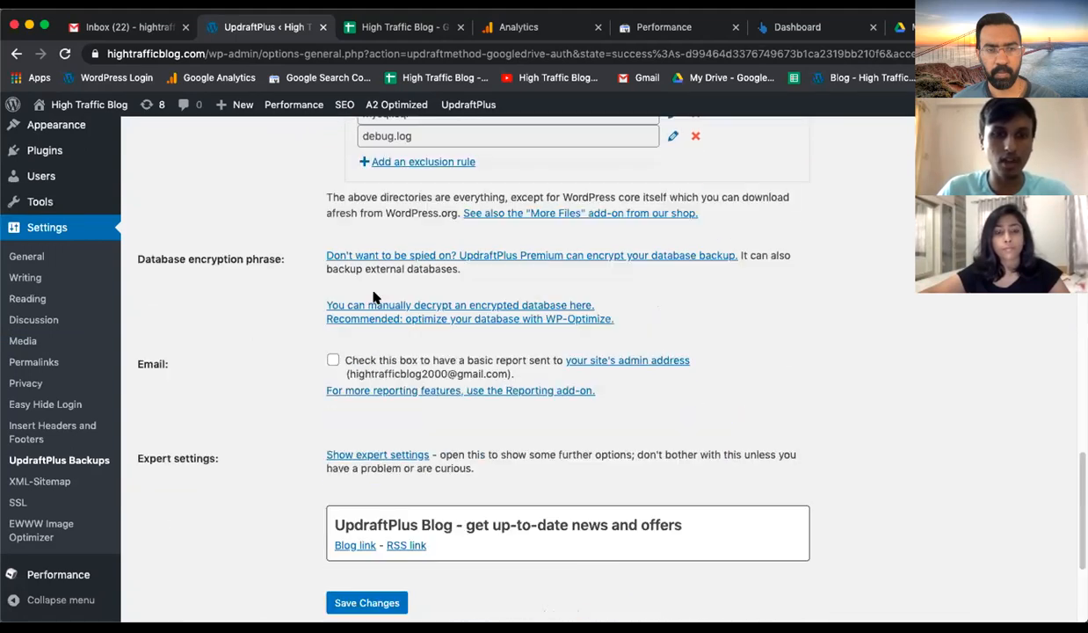
pyautogui.scroll(-1, 264, 347)
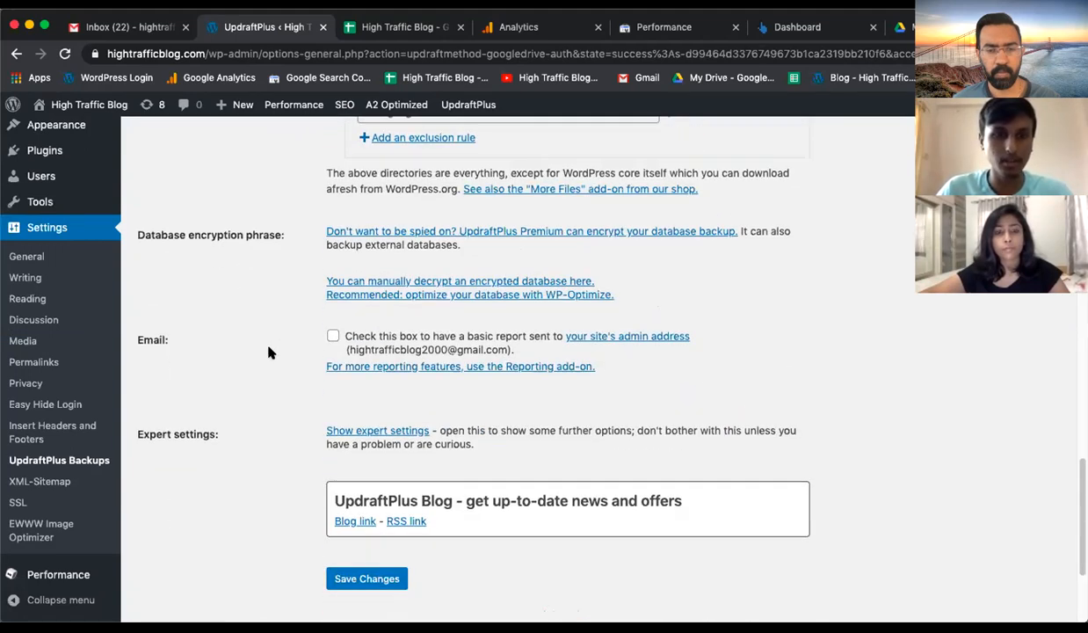
# - Start a manual backup including the database and files, sent to remote storage and only allowed to be deleted manually
pyautogui.scroll(-3, 270, 353)
pyautogui.scroll(-2, 270, 352)
pyautogui.scroll(15, 272, 353)
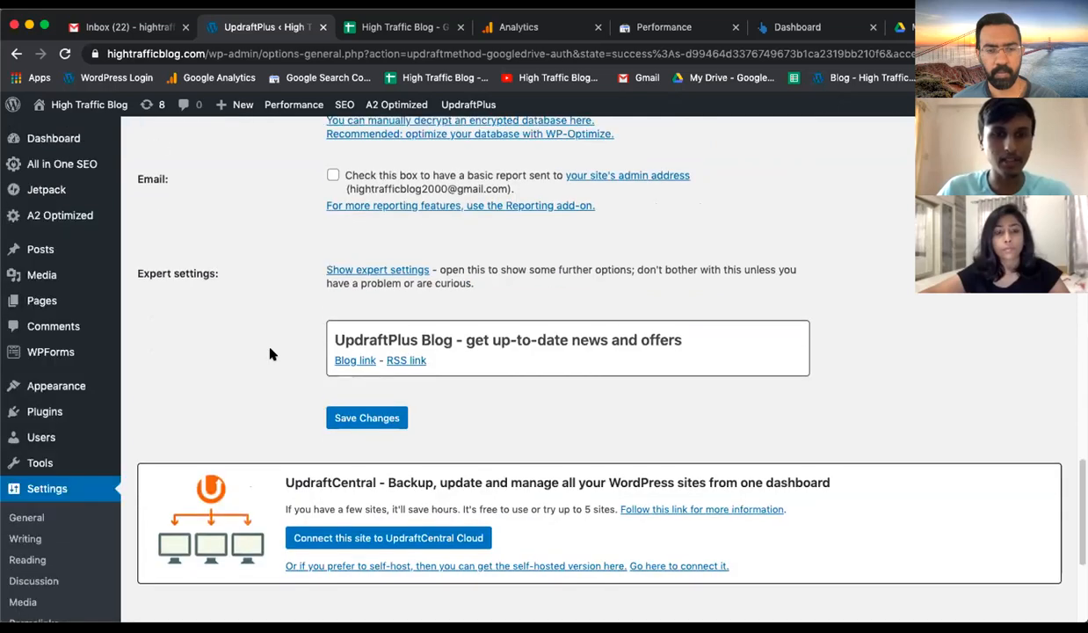
pyautogui.scroll(7, 255, 400)
pyautogui.scroll(-3, 217, 413)
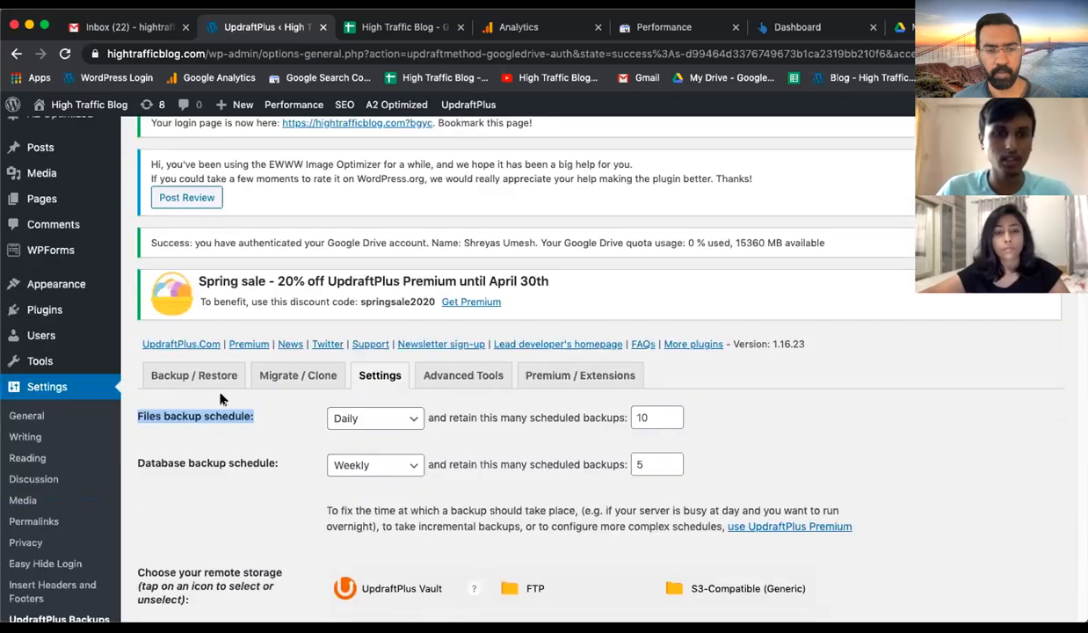
pyautogui.click(204, 378)
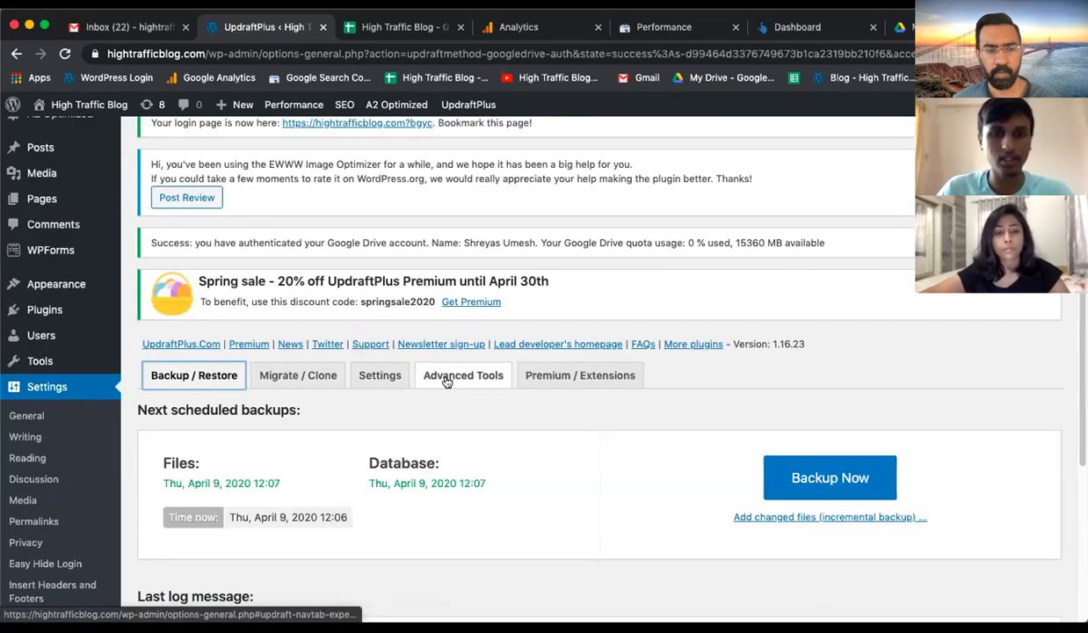
pyautogui.scroll(-6, 453, 376)
pyautogui.click(813, 220)
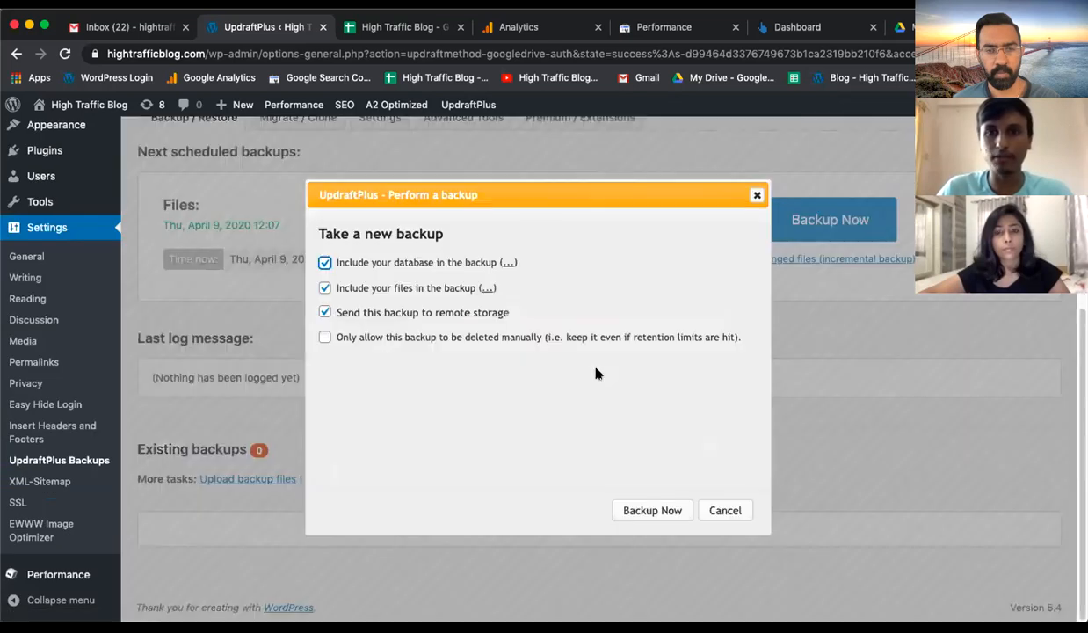
pyautogui.click(379, 341)
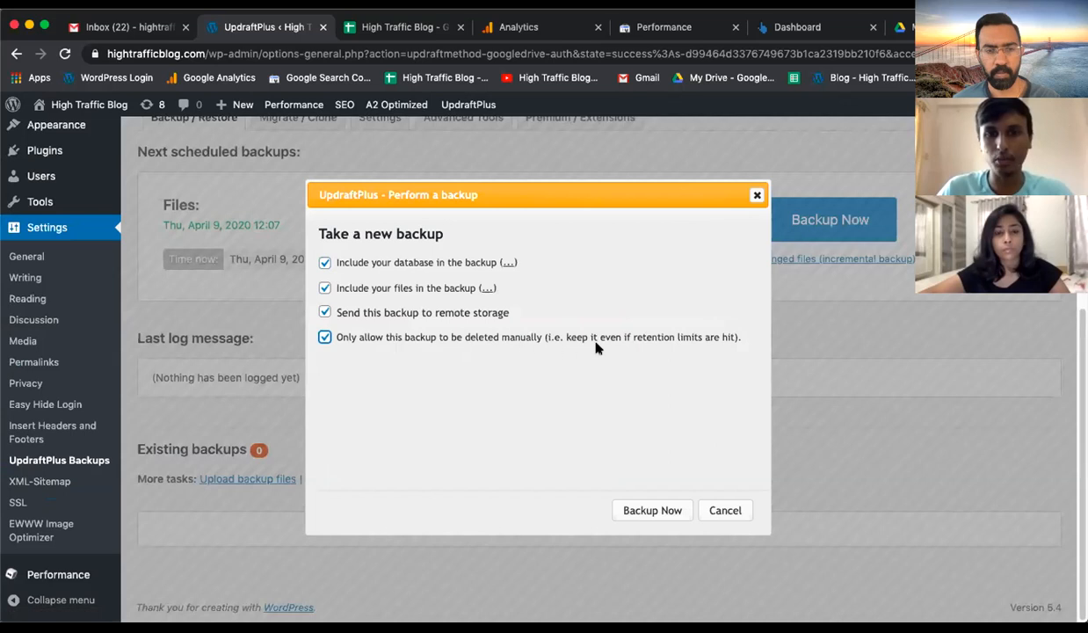
pyautogui.click(655, 511)
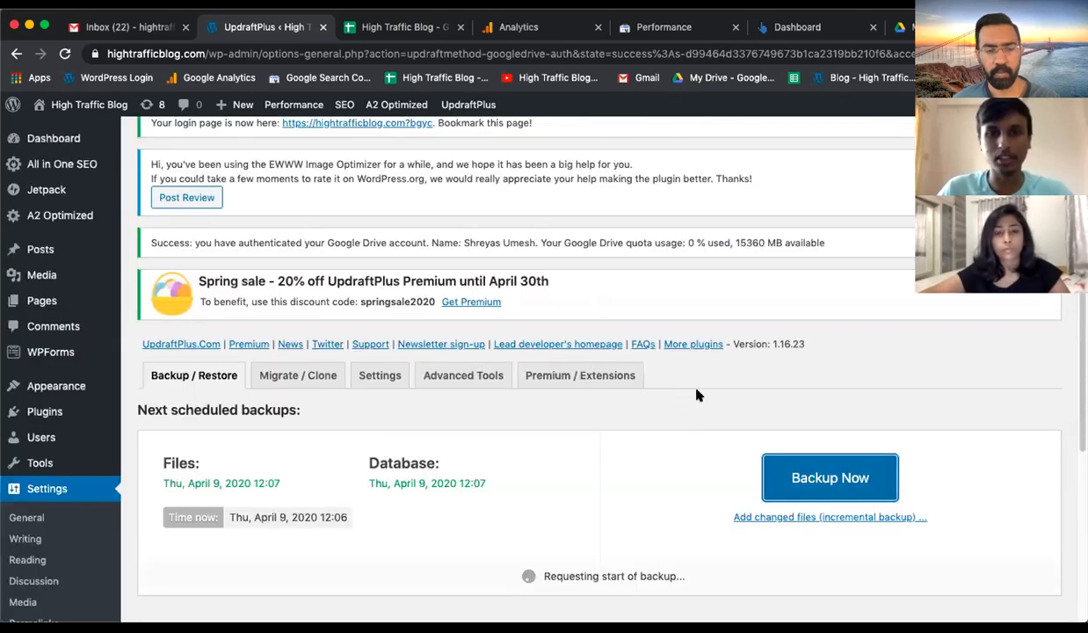
# - Switch to Google Drive and look through the folders and files in My Drive for the new backup
pyautogui.click(910, 33)
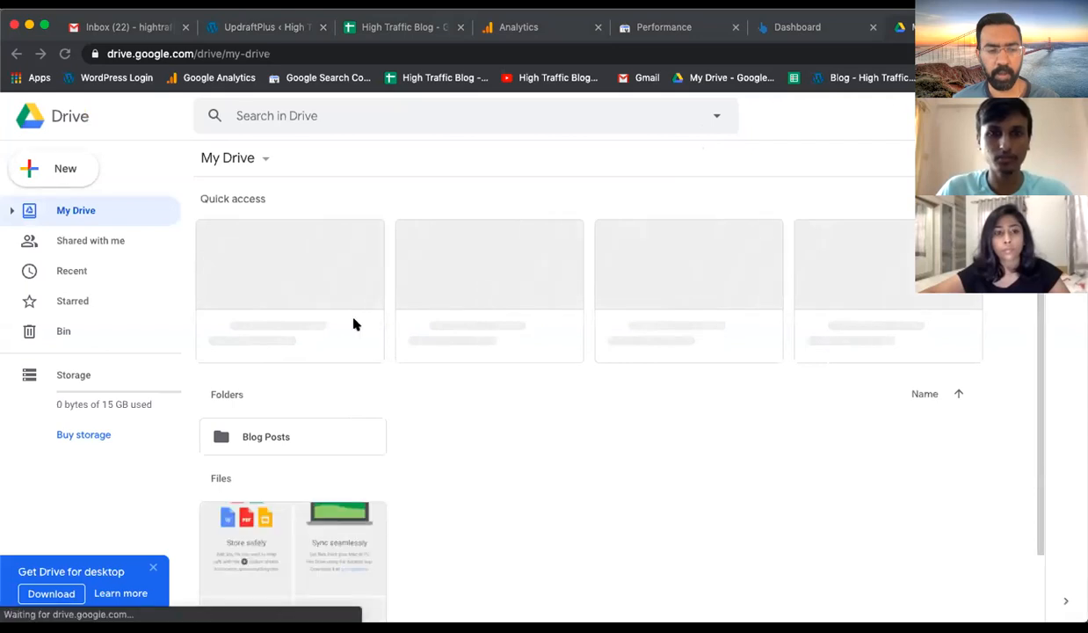
pyautogui.scroll(-1, 360, 330)
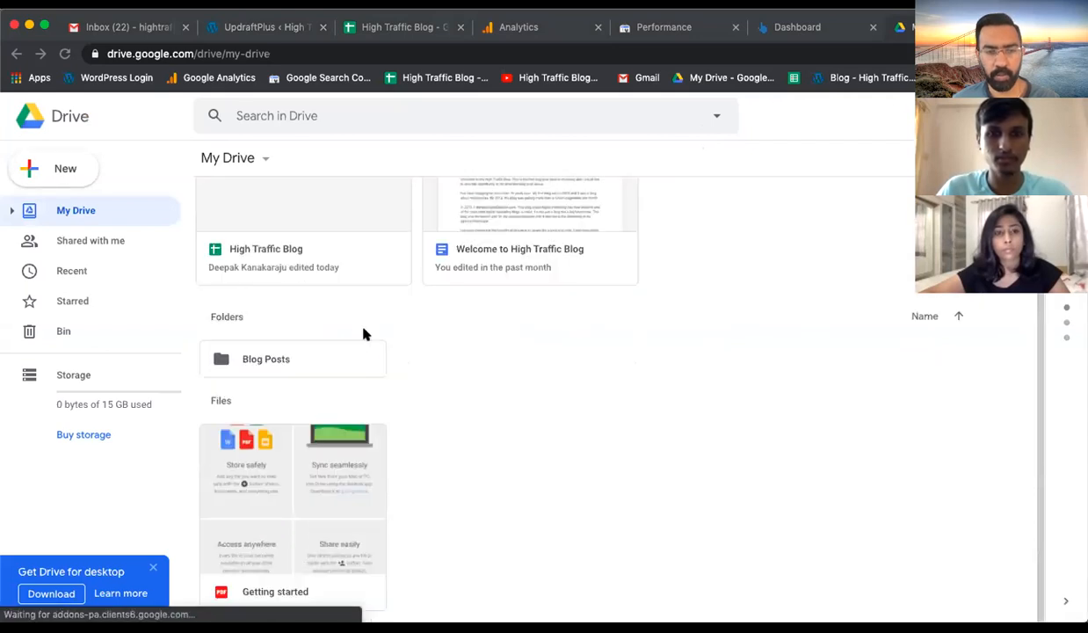
pyautogui.scroll(1, 596, 400)
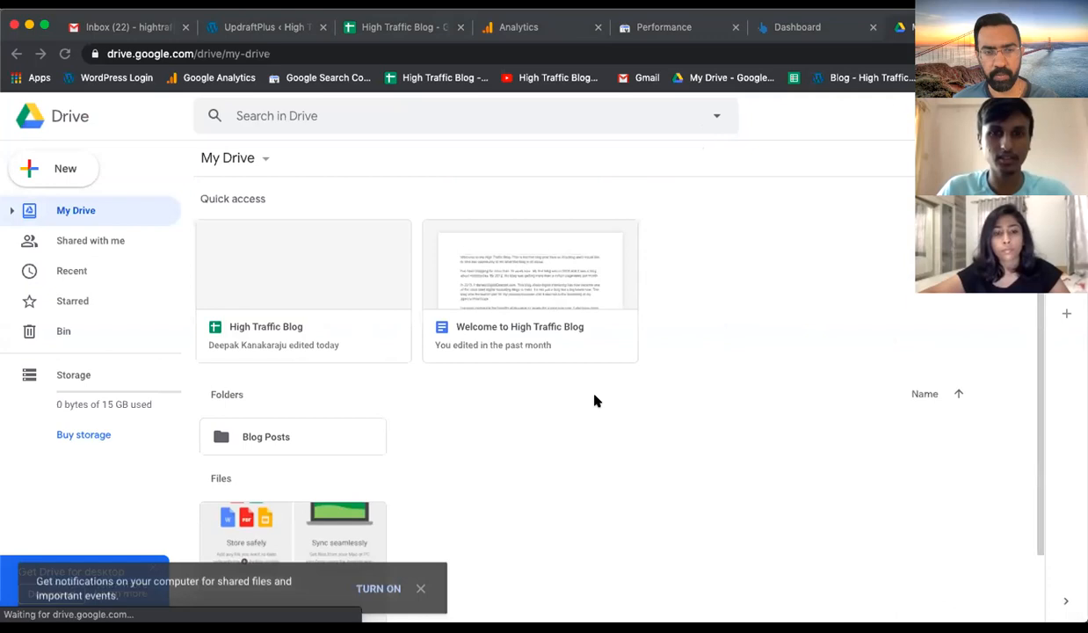
pyautogui.scroll(-1, 596, 402)
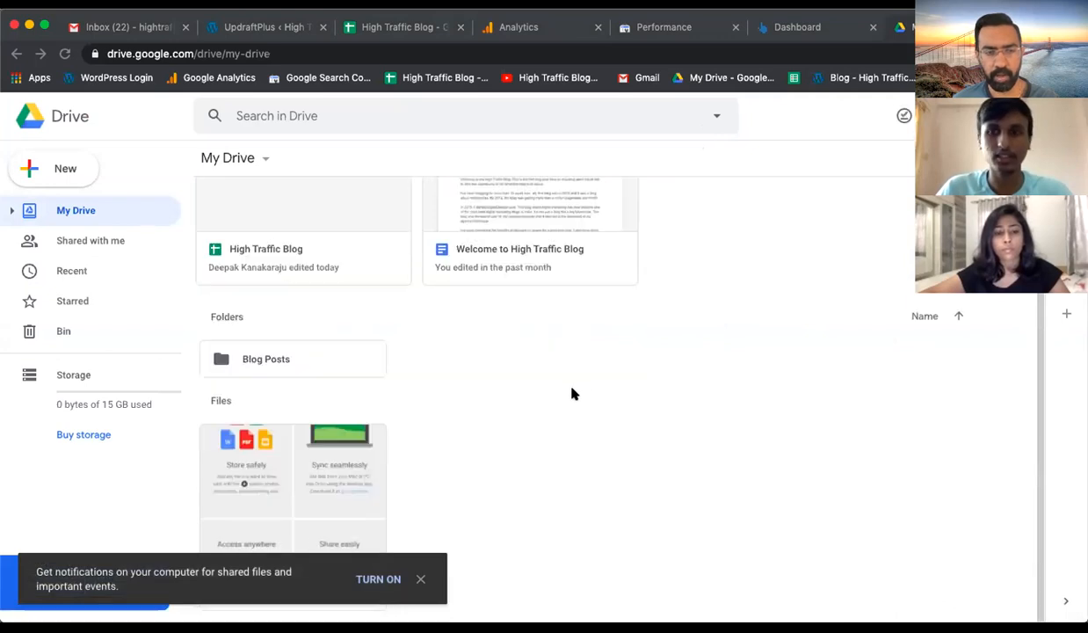
pyautogui.scroll(1, 571, 393)
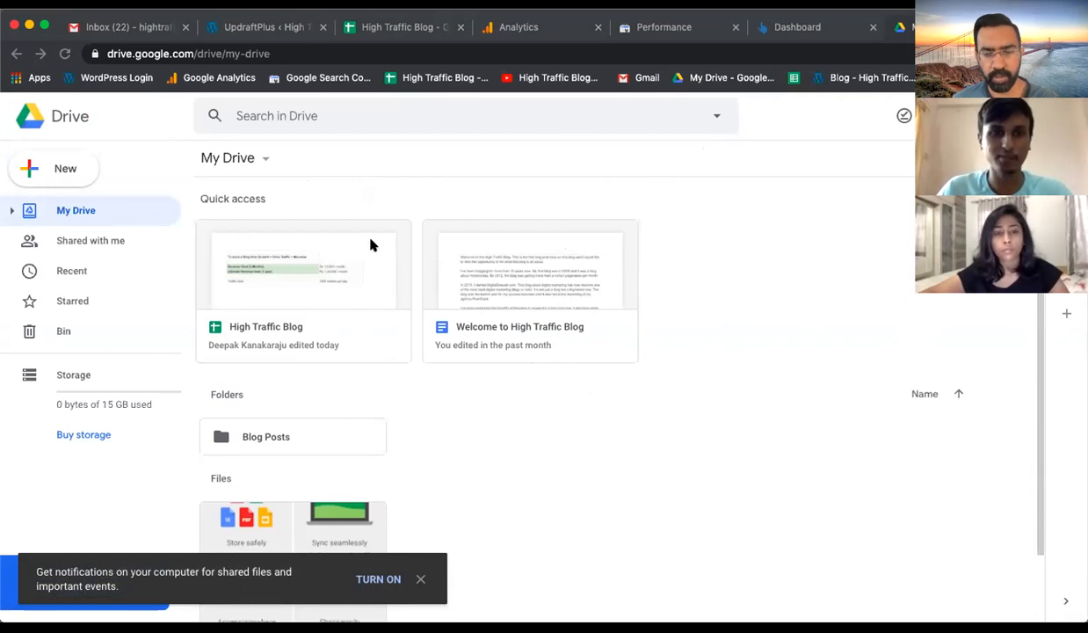
# - Check the status of the requested backup on the UpdraftPlus page and look at My Drive again
pyautogui.click(247, 28)
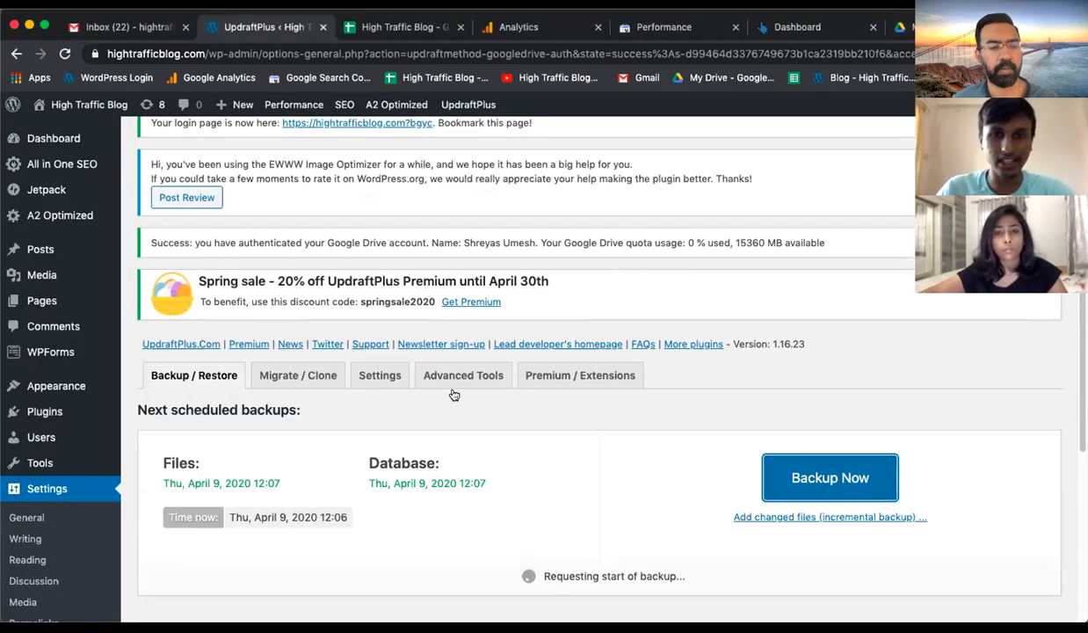
pyautogui.scroll(-3, 712, 425)
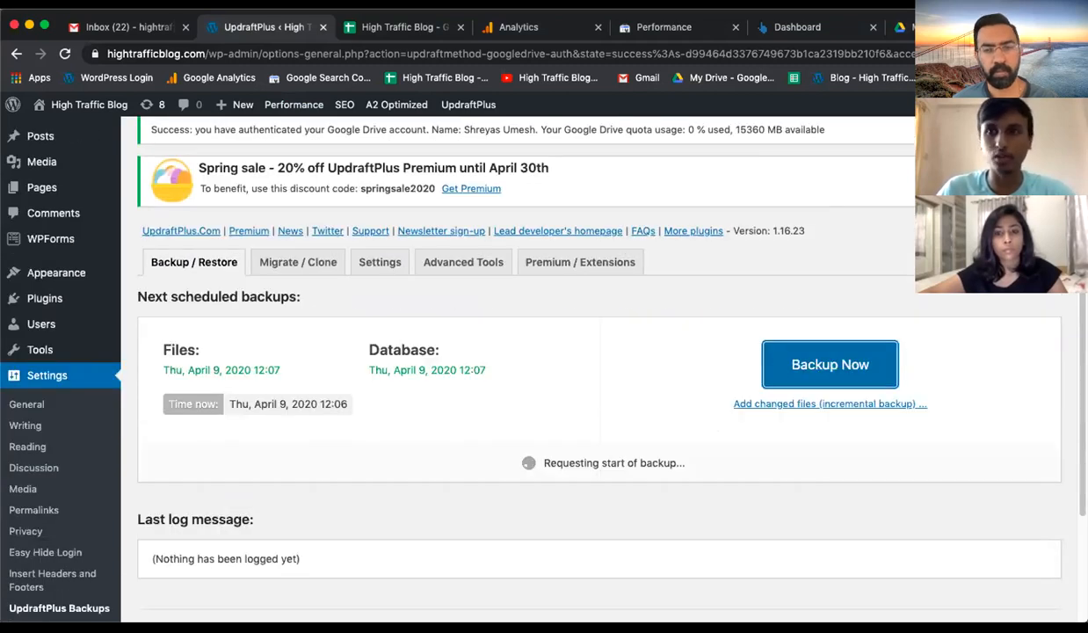
pyautogui.click(931, 27)
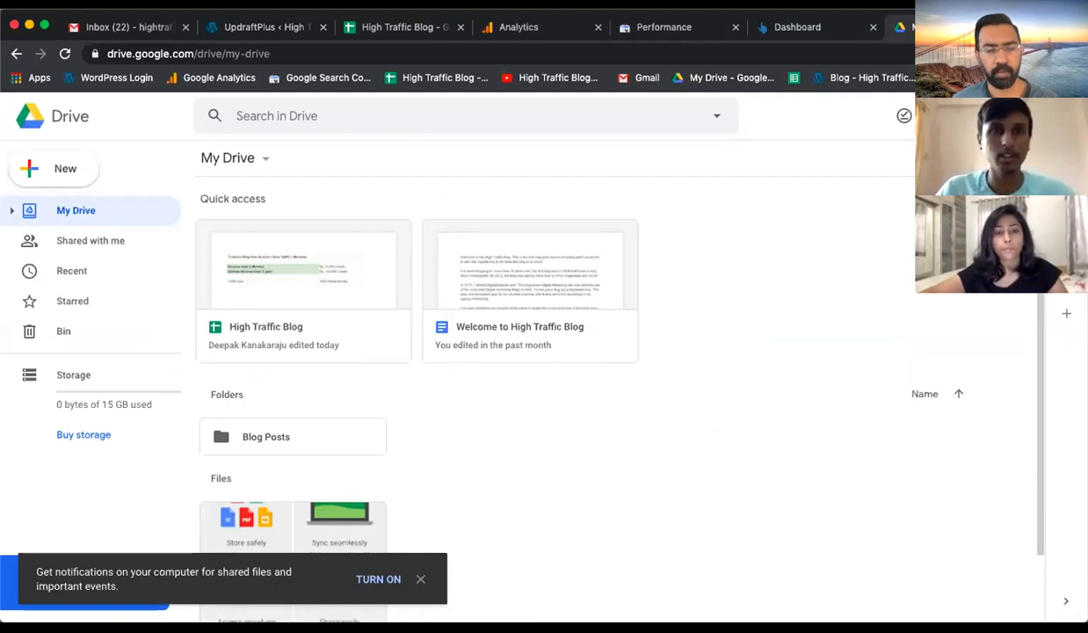
# - Return to UpdraftPlus and review the backup schedules and remote storage choices in its settings
pyautogui.hotkey('ctrl', '2')
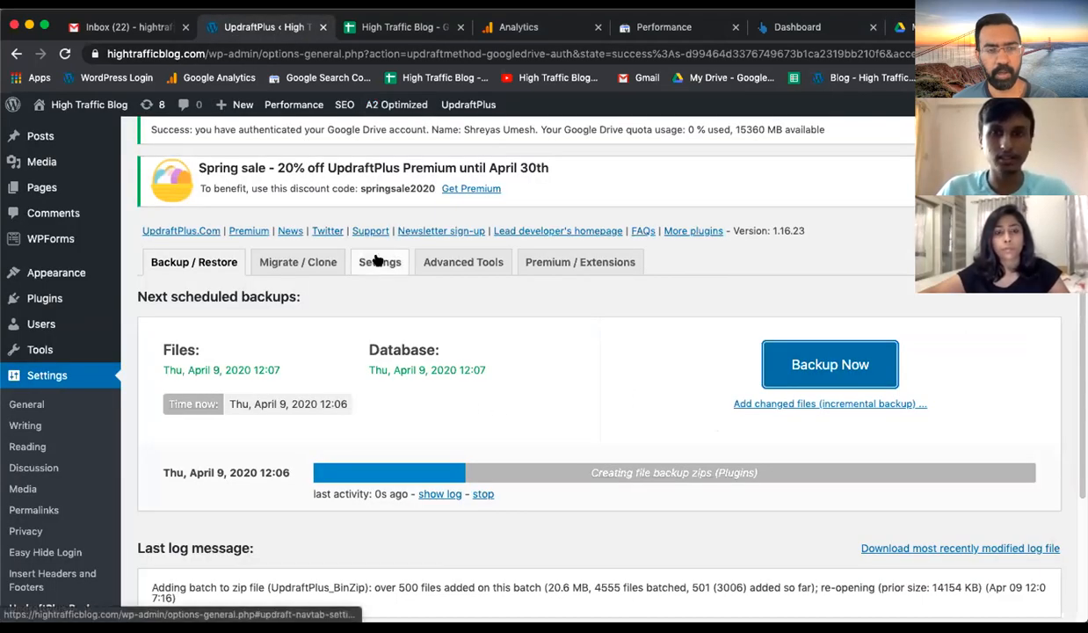
pyautogui.click(376, 260)
pyautogui.scroll(-2, 426, 275)
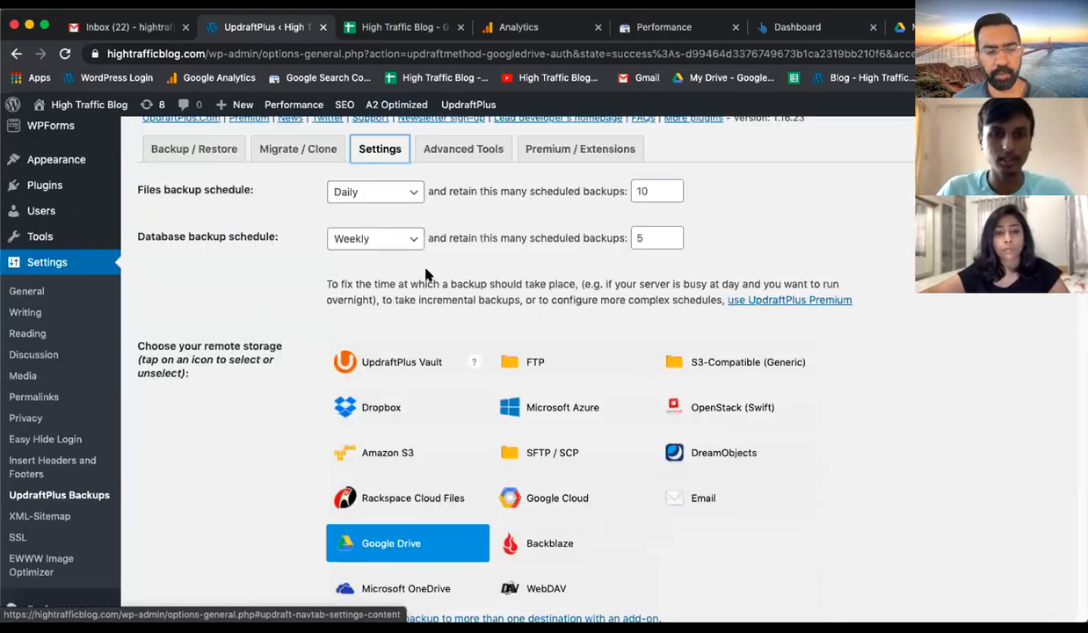
pyautogui.scroll(-2, 426, 275)
pyautogui.scroll(1, 444, 292)
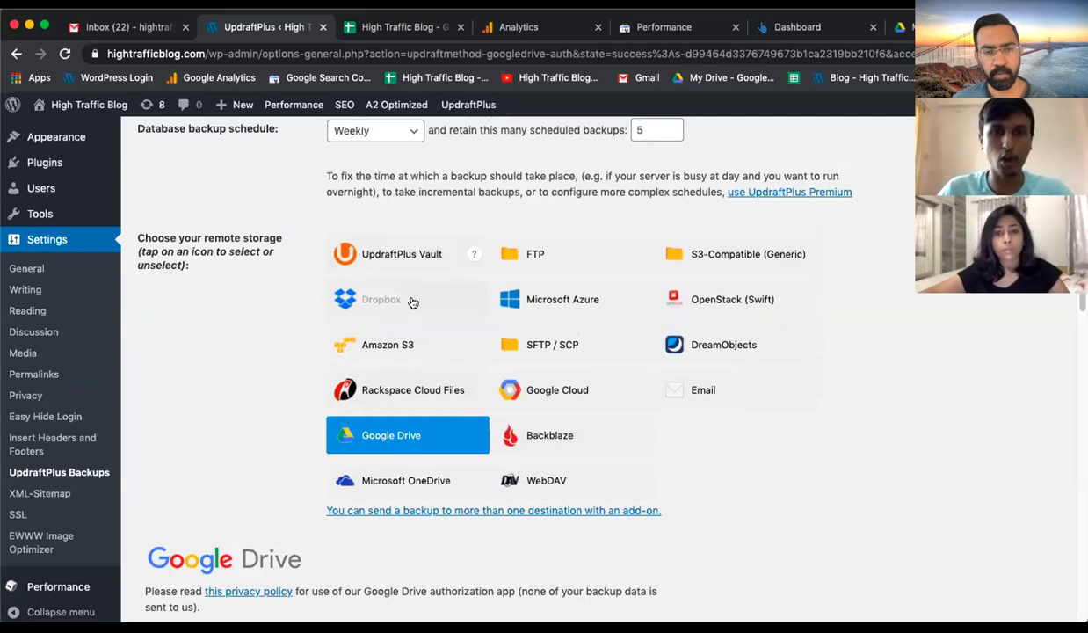
pyautogui.scroll(1, 186, 312)
pyautogui.scroll(3, 125, 314)
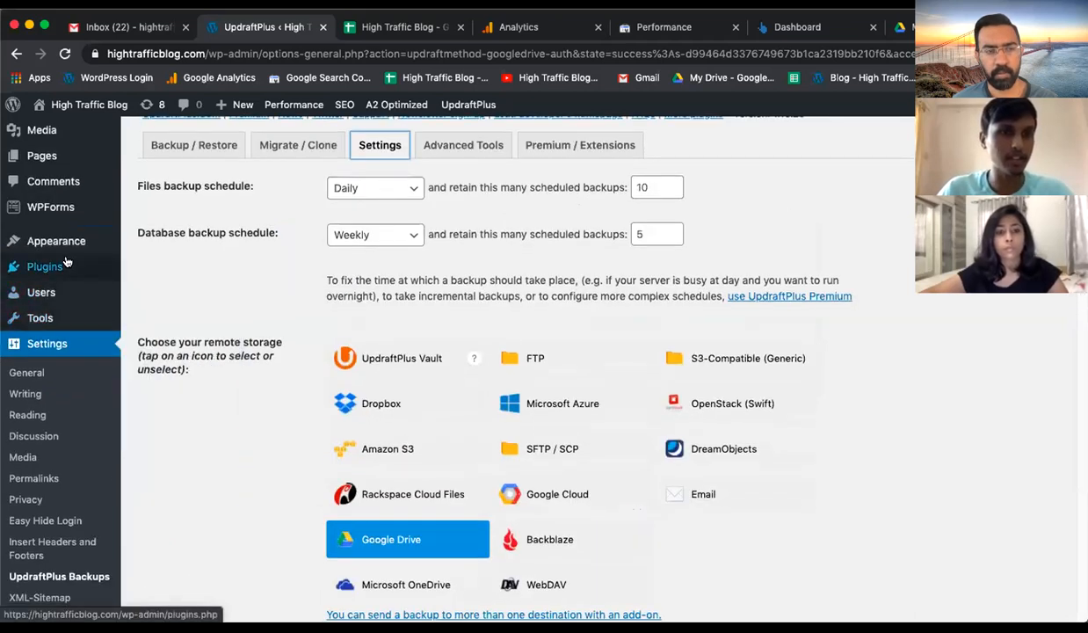
# - Open the page for adding new plugins and search for mashshare
pyautogui.moveTo(127, 269)
pyautogui.click(148, 289)
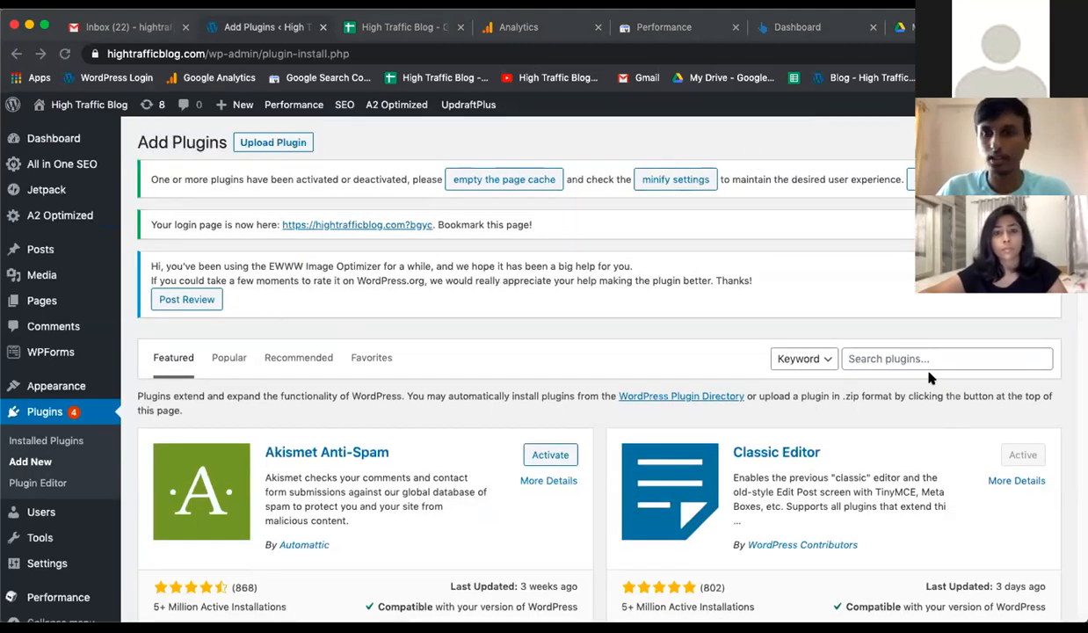
pyautogui.click(915, 357)
pyautogui.write('mash')
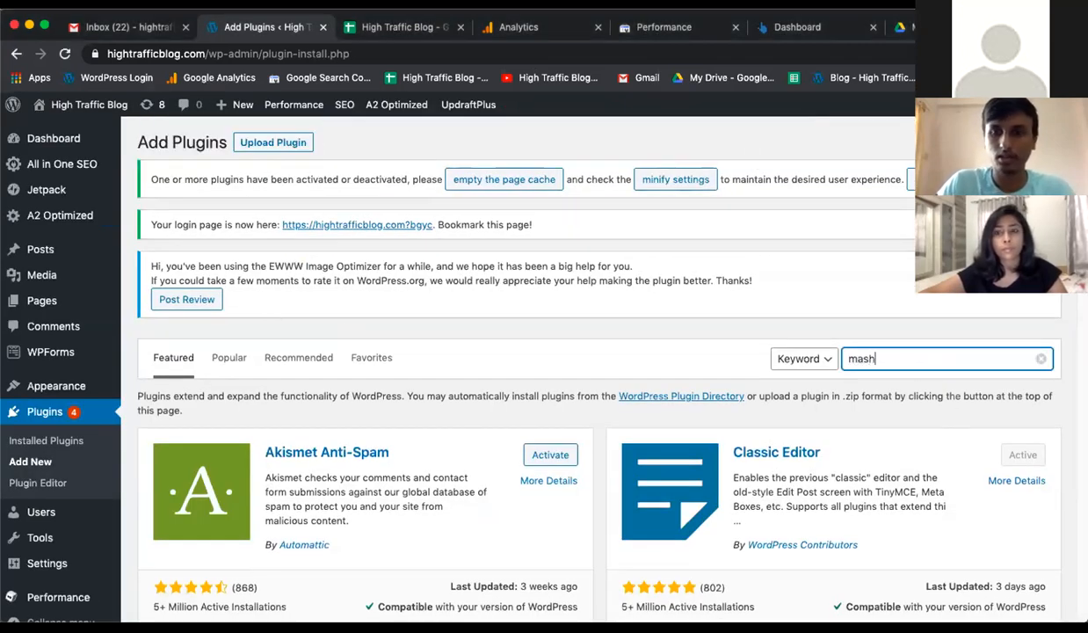
pyautogui.write('share')
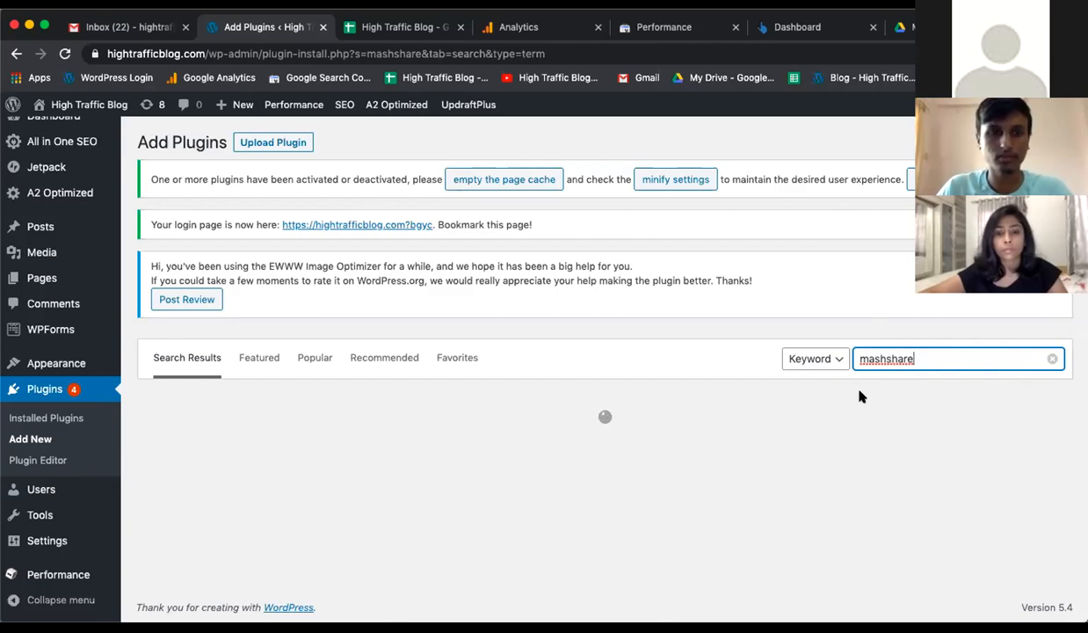
# - Install and activate the Social Media Share Buttons | MashShare plugin from the search results
pyautogui.scroll(-2, 812, 396)
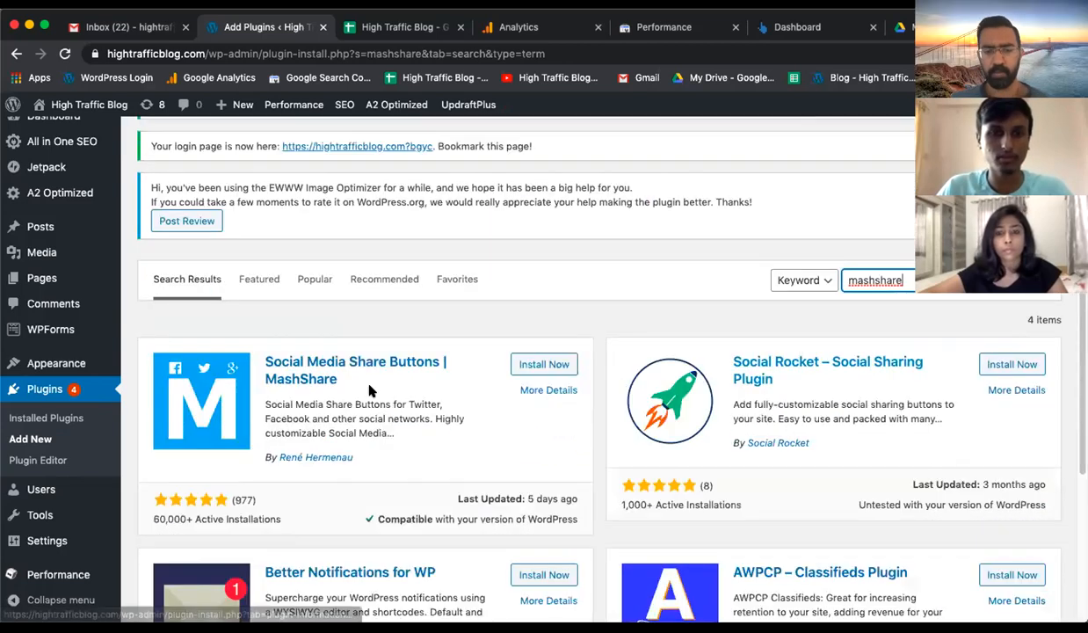
pyautogui.moveTo(415, 378); pyautogui.dragTo(262, 354)
pyautogui.click(251, 483)
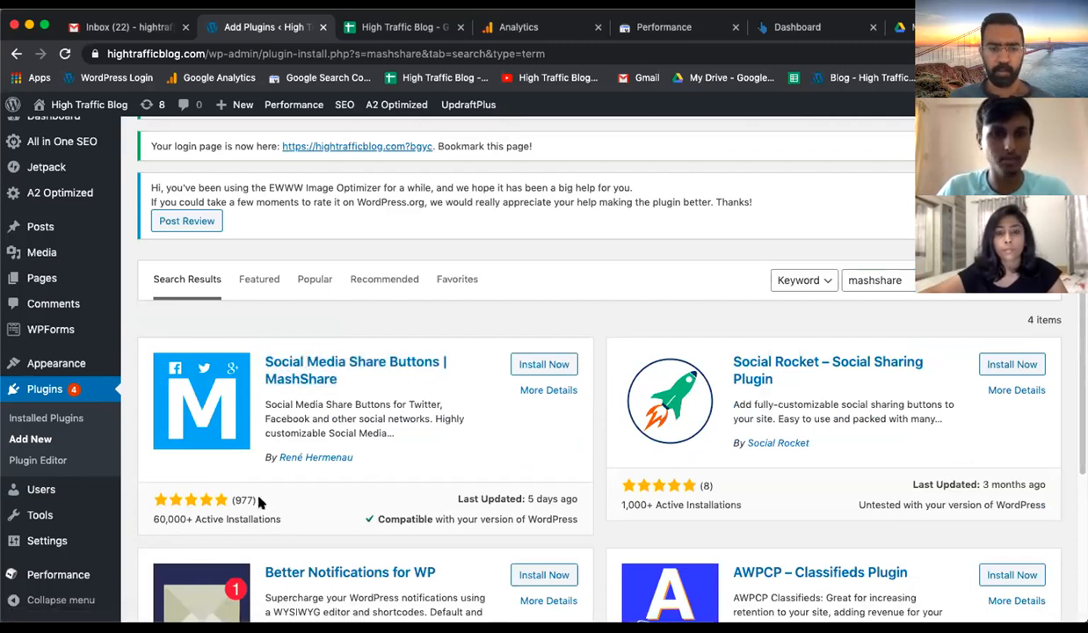
pyautogui.click(533, 365)
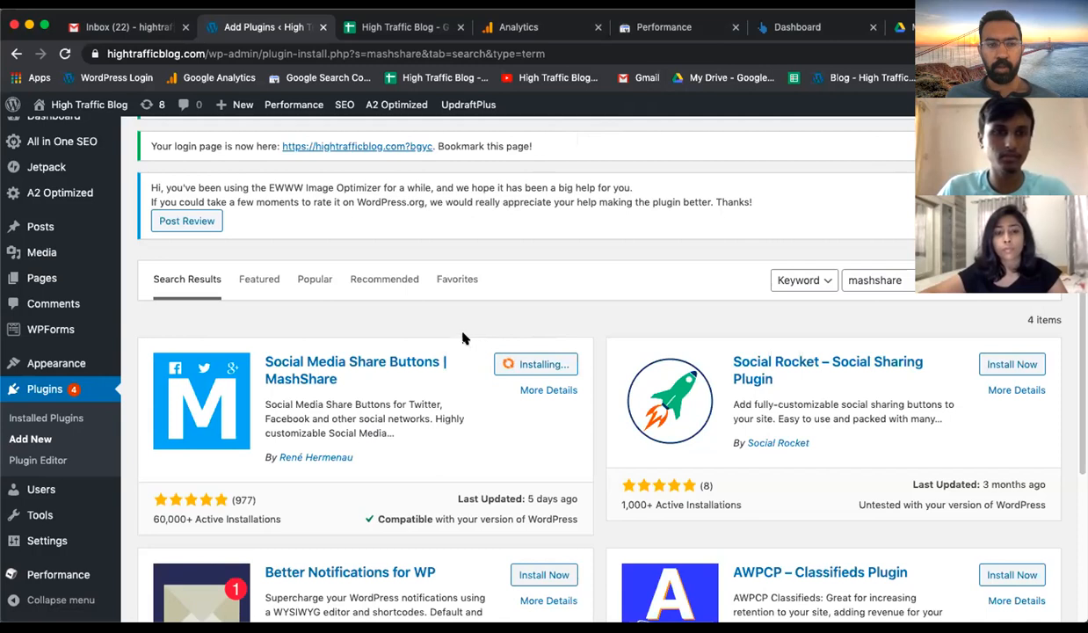
pyautogui.scroll(2, 439, 340)
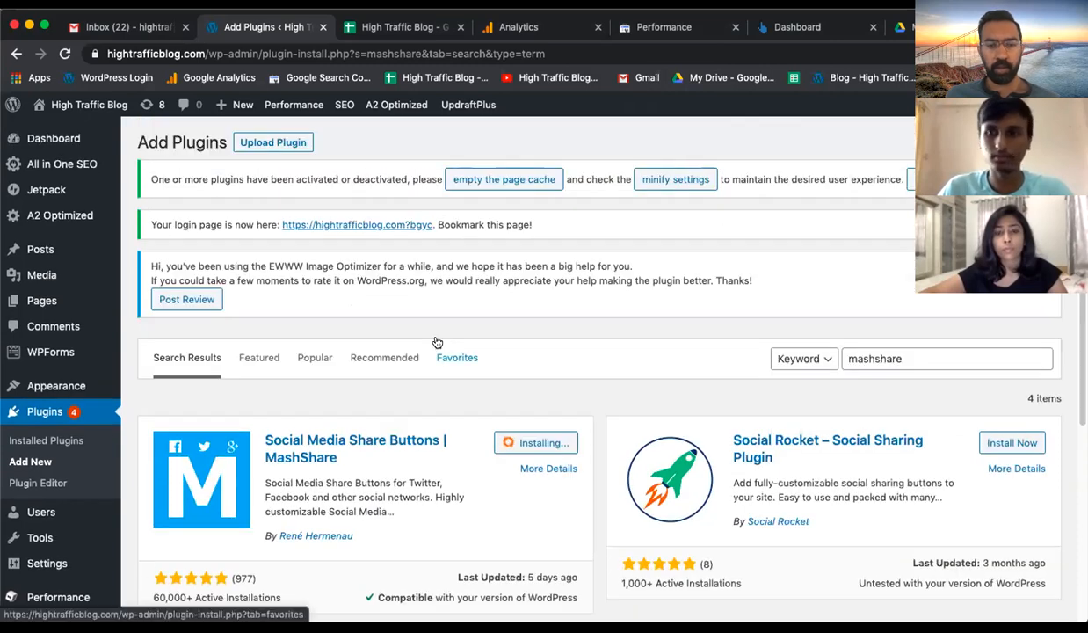
pyautogui.scroll(-2, 438, 341)
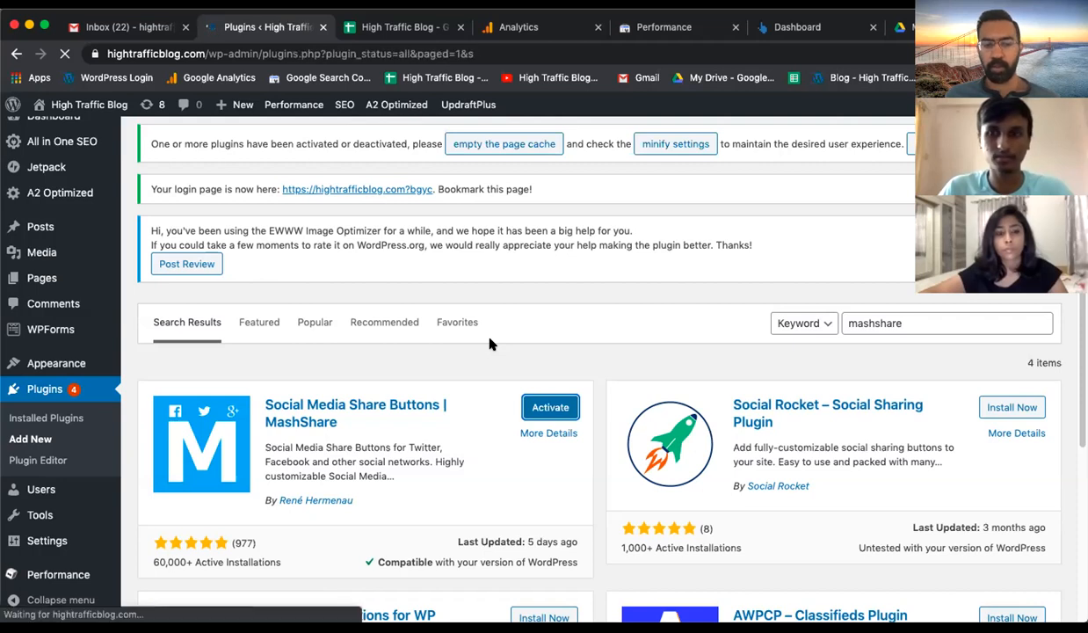
# - Review the list of installed plugins, including their activation status and available updates
pyautogui.scroll(-3, 514, 369)
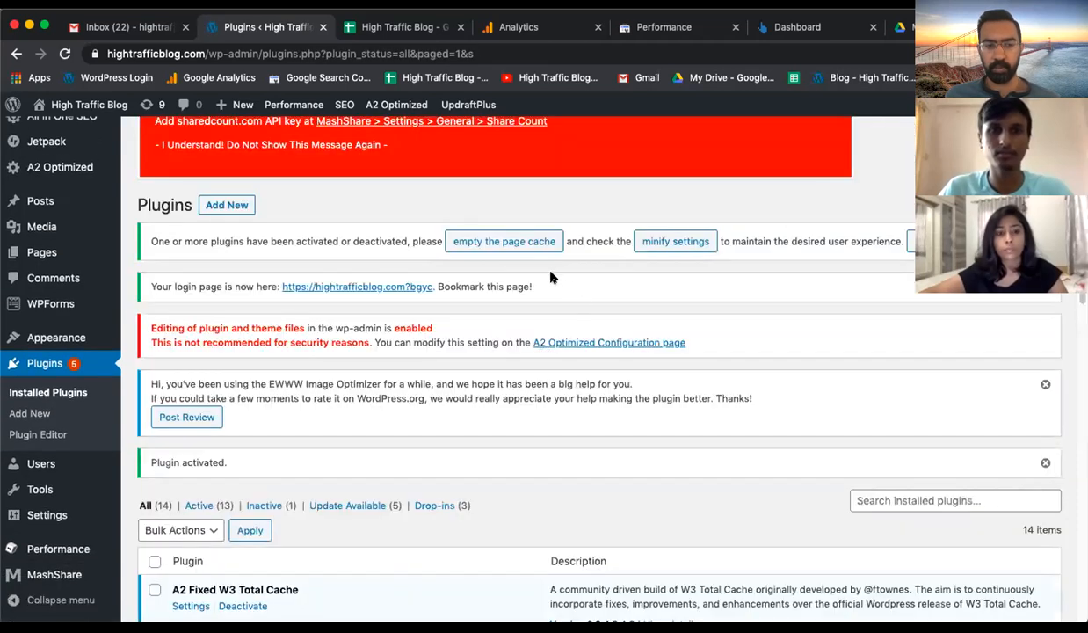
pyautogui.scroll(-10, 551, 277)
pyautogui.scroll(-6, 557, 273)
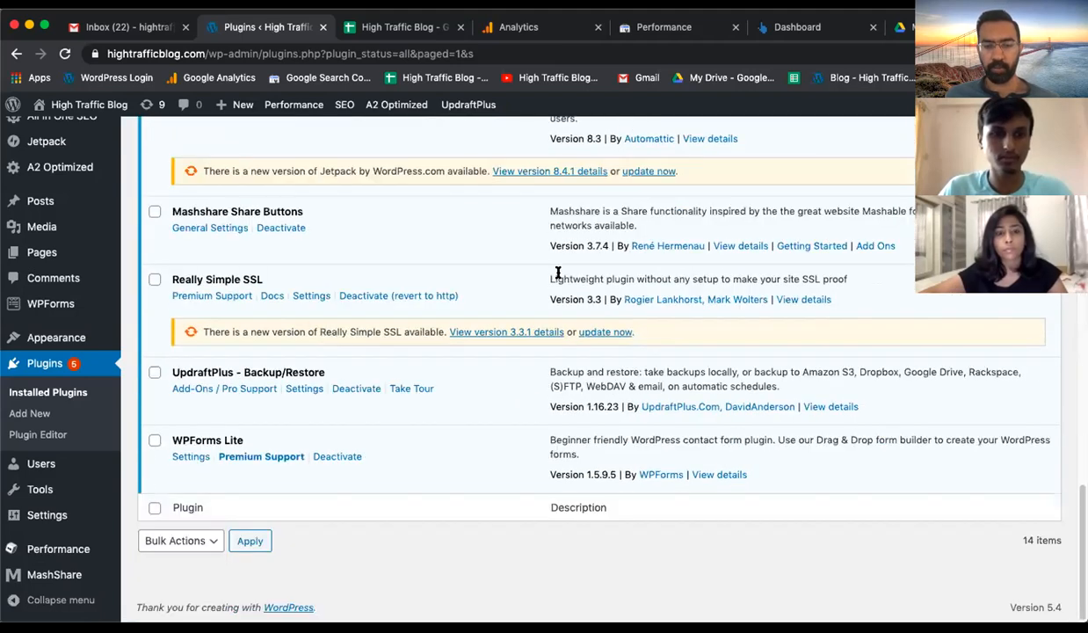
pyautogui.scroll(2, 557, 273)
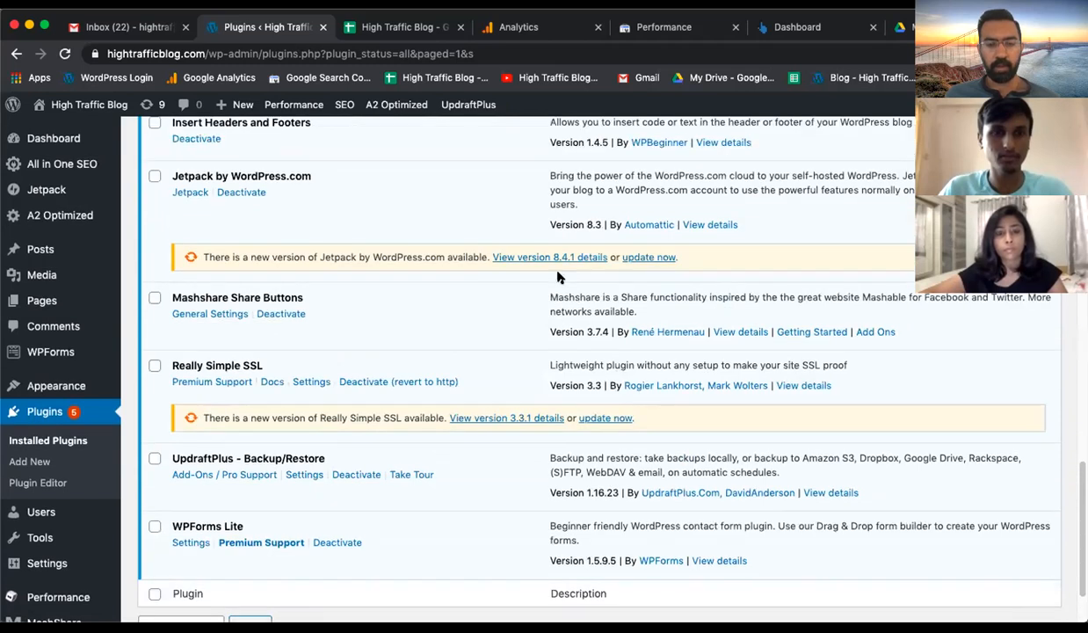
pyautogui.scroll(3, 557, 275)
pyautogui.scroll(4, 558, 273)
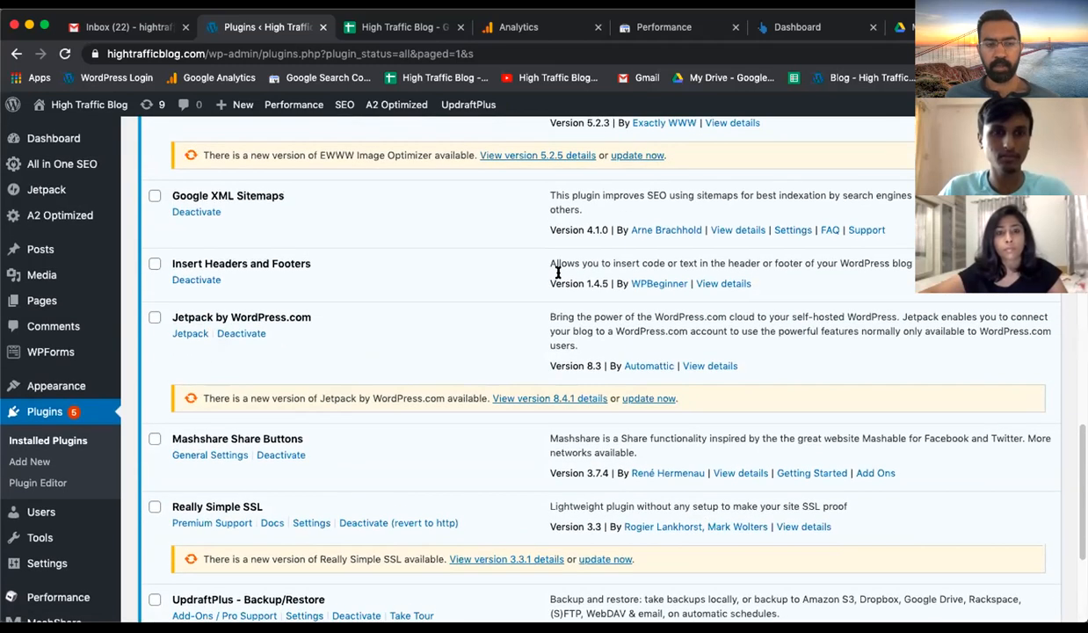
pyautogui.scroll(2, 557, 273)
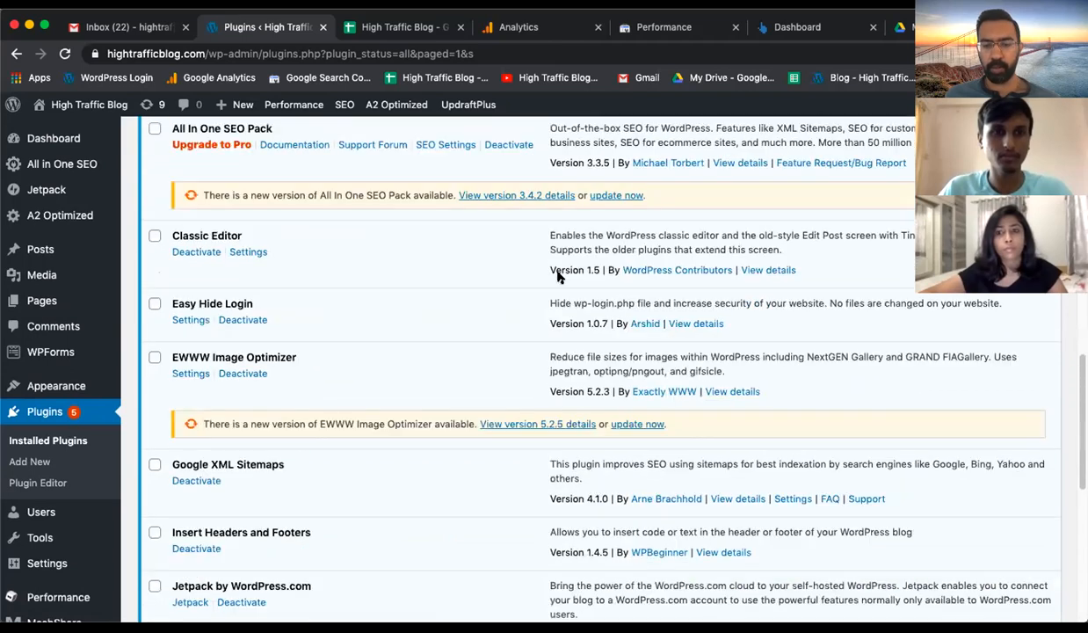
pyautogui.scroll(10, 557, 275)
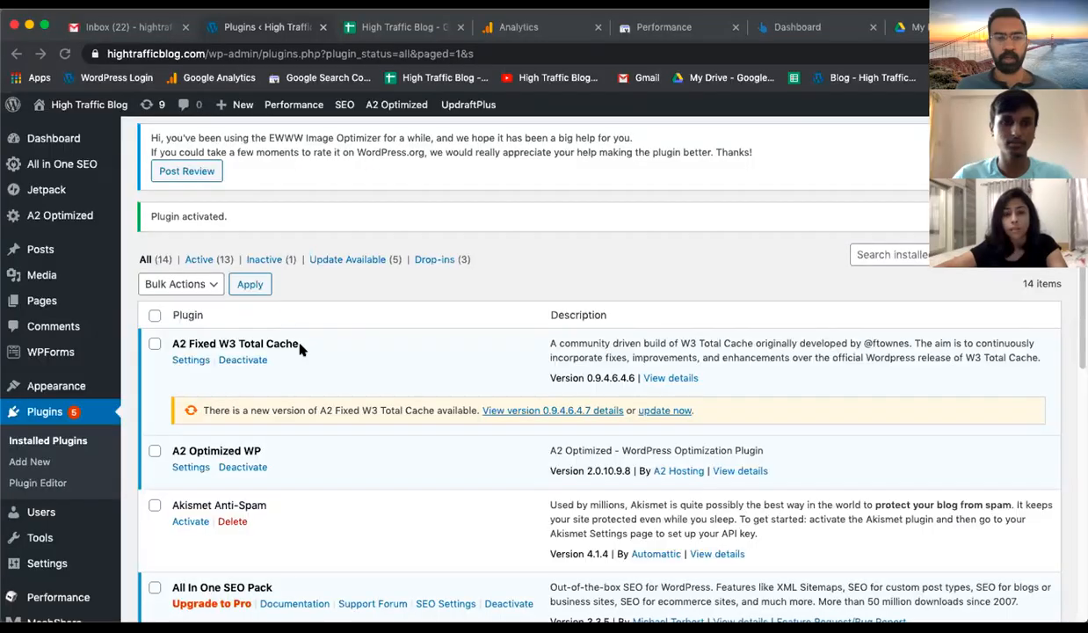
pyautogui.scroll(-1, 236, 313)
pyautogui.scroll(-3, 81, 347)
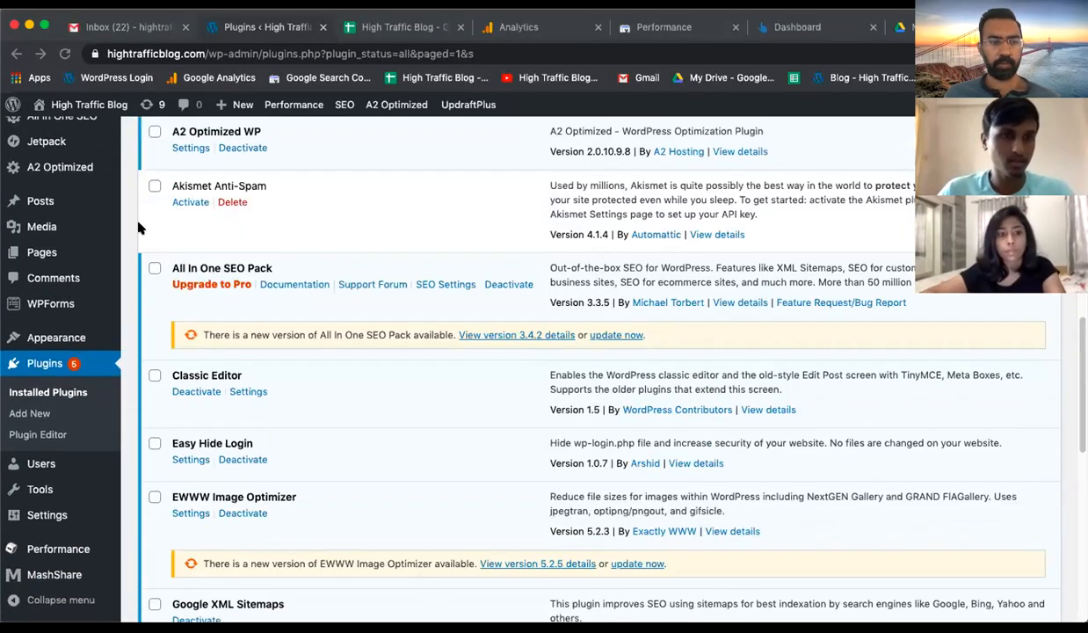
pyautogui.scroll(-3, 59, 323)
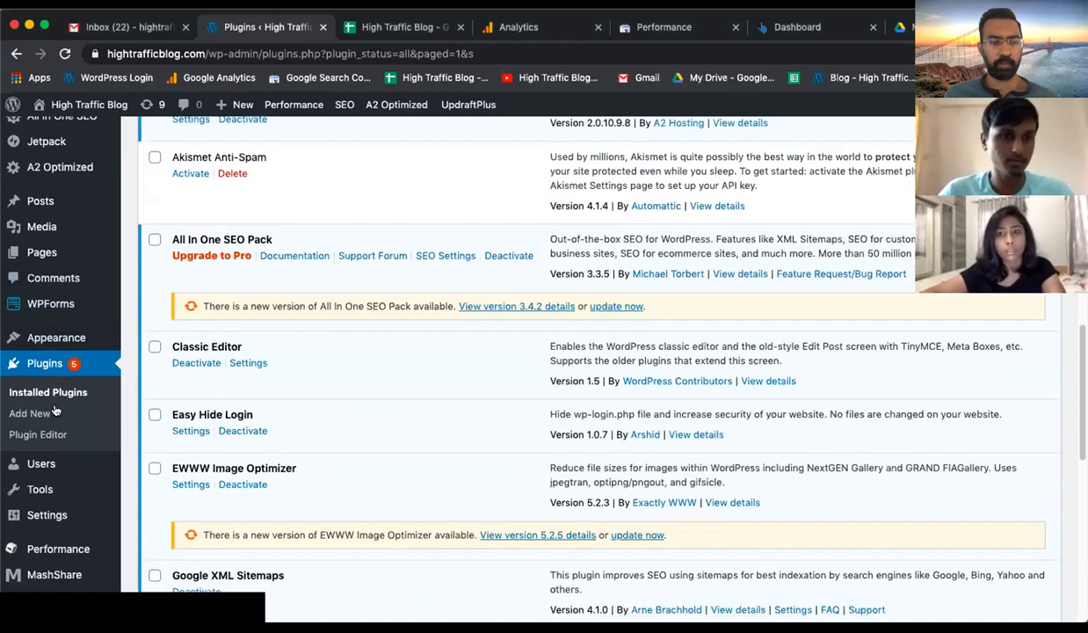
# - Open the Discussion settings and turn off the requirement that users be registered and logged in to comment
pyautogui.moveTo(48, 515)
pyautogui.click(162, 363)
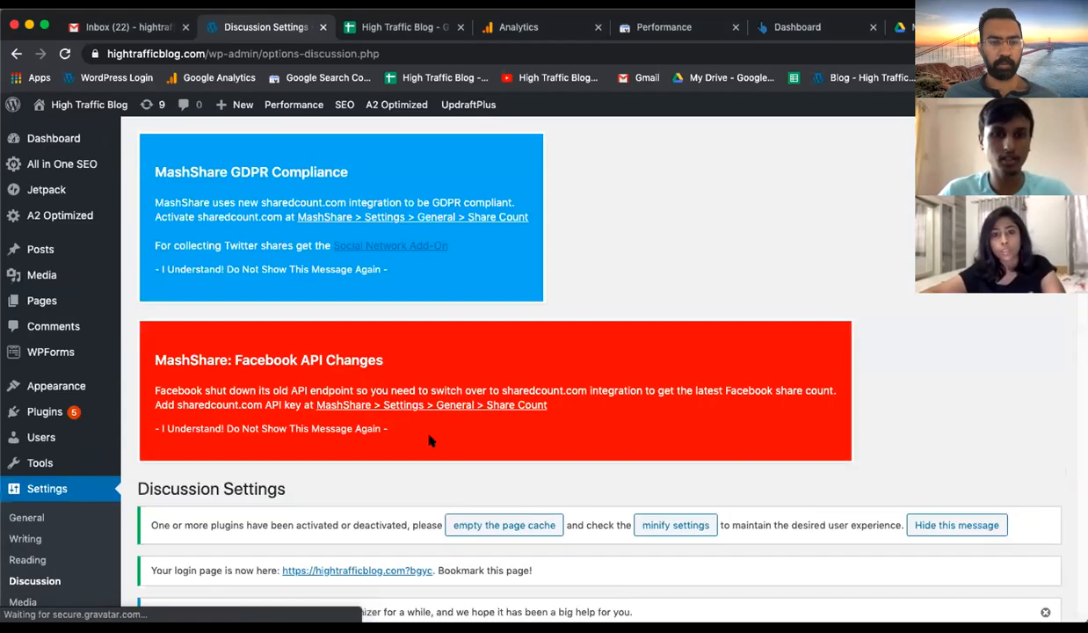
pyautogui.scroll(-5, 430, 422)
pyautogui.scroll(-2, 420, 408)
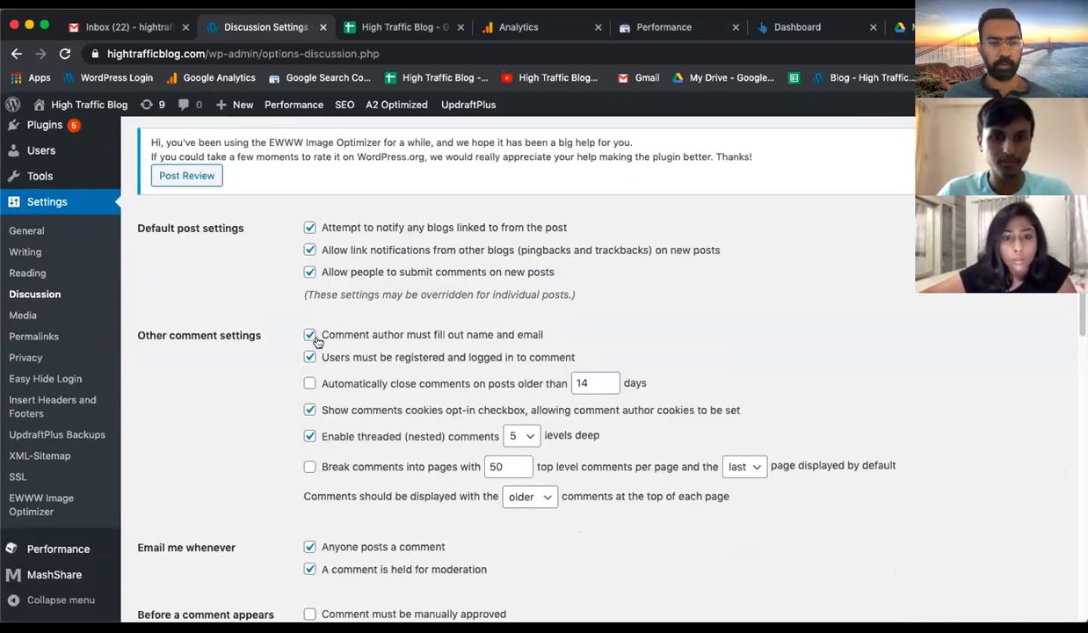
pyautogui.scroll(-1, 378, 340)
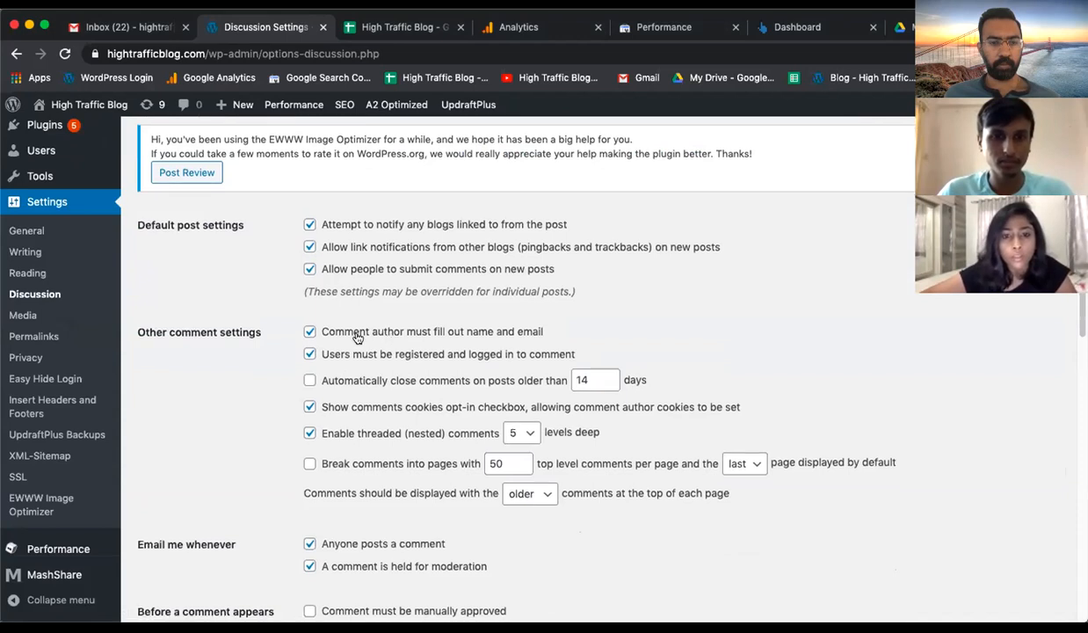
pyautogui.click(310, 332)
pyautogui.scroll(-1, 404, 393)
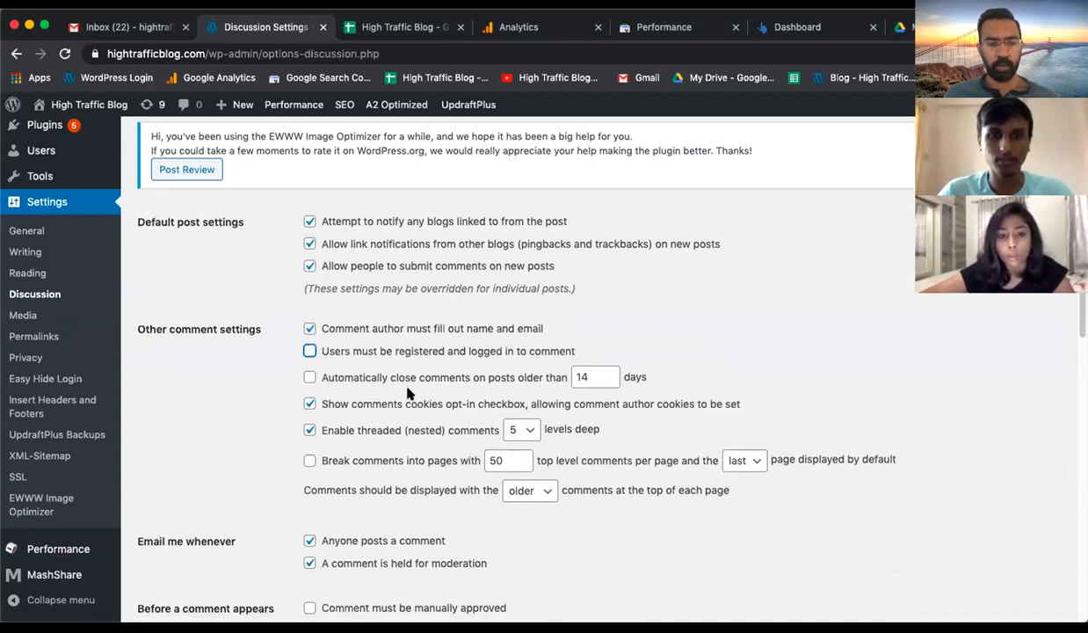
# - Turn off the email notifications for anyone posting a comment and for a comment being held for moderation
pyautogui.scroll(-3, 416, 401)
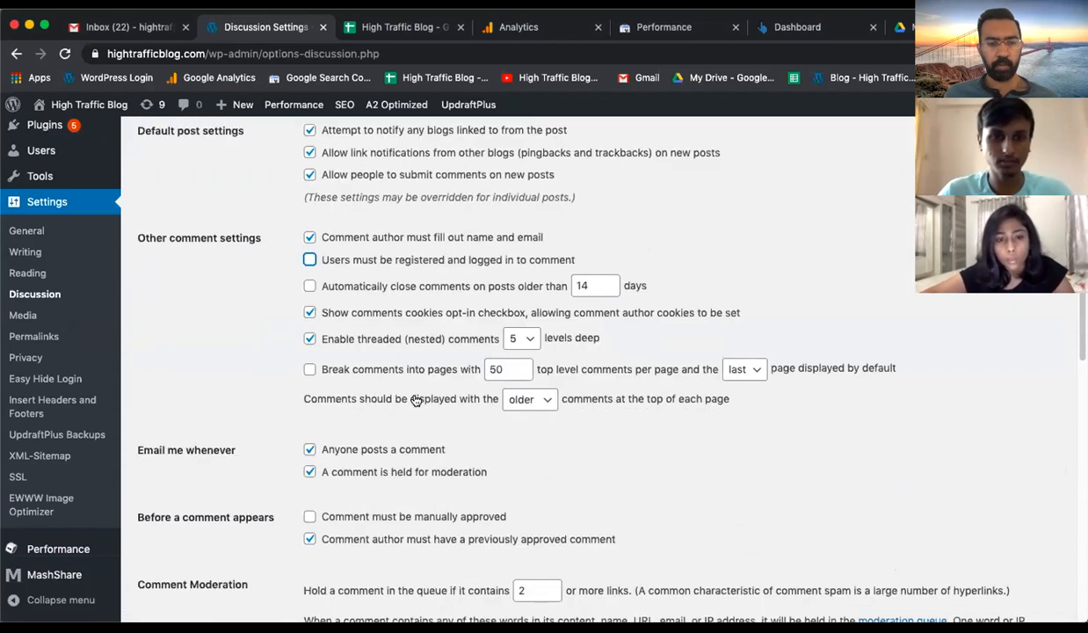
pyautogui.scroll(-1, 416, 401)
pyautogui.moveTo(446, 421); pyautogui.dragTo(517, 425)
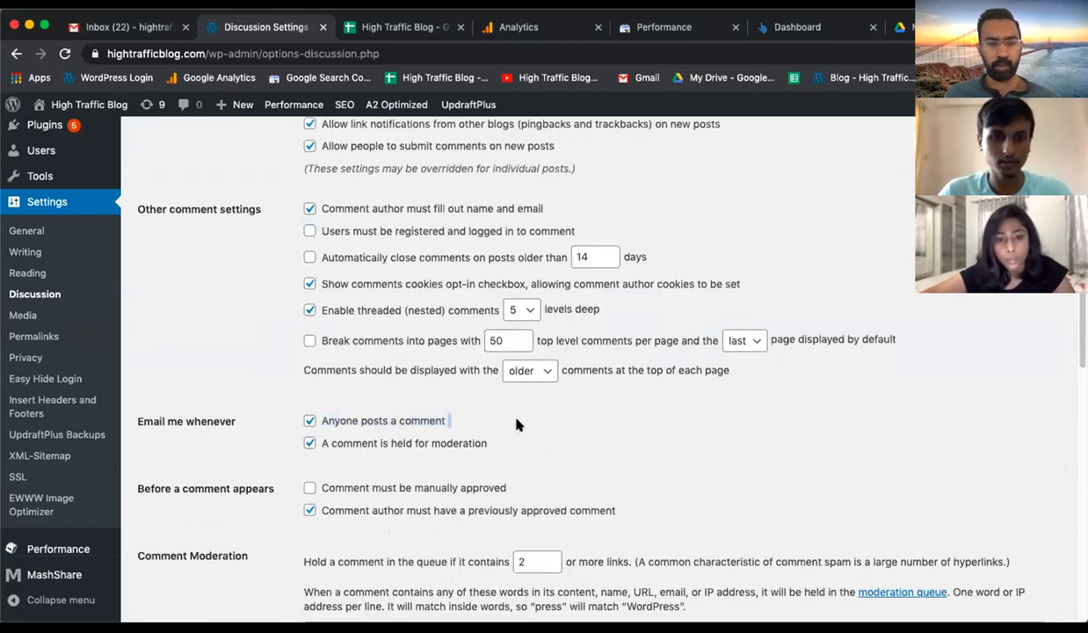
pyautogui.click(309, 423)
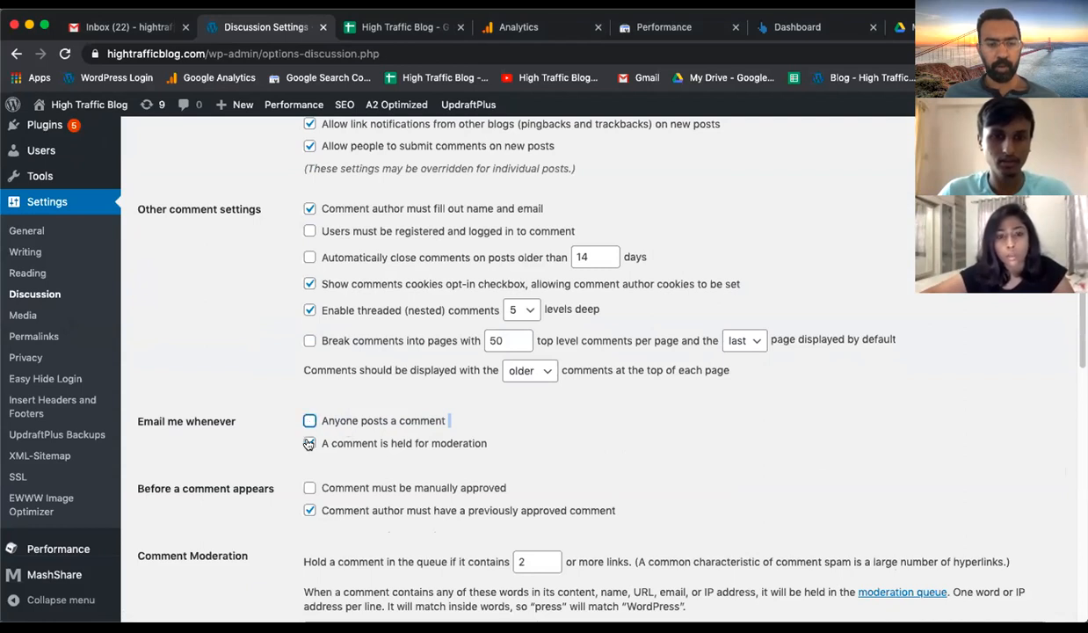
pyautogui.scroll(-2, 349, 445)
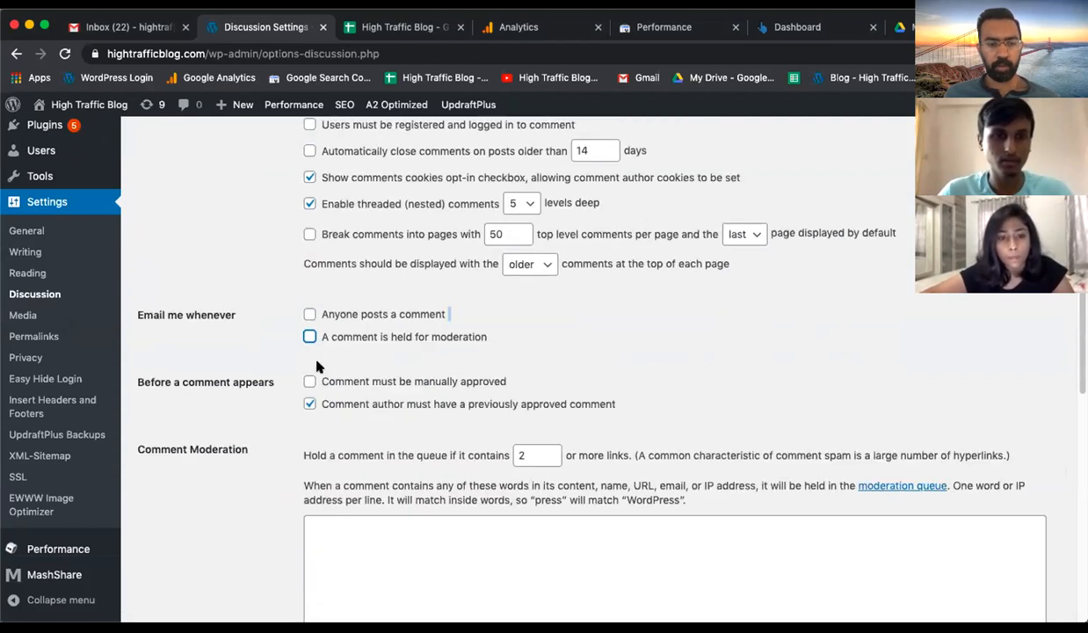
# - Require manual approval before a comment appears and turn off the condition that its author has a previously approved comment
pyautogui.click(307, 382)
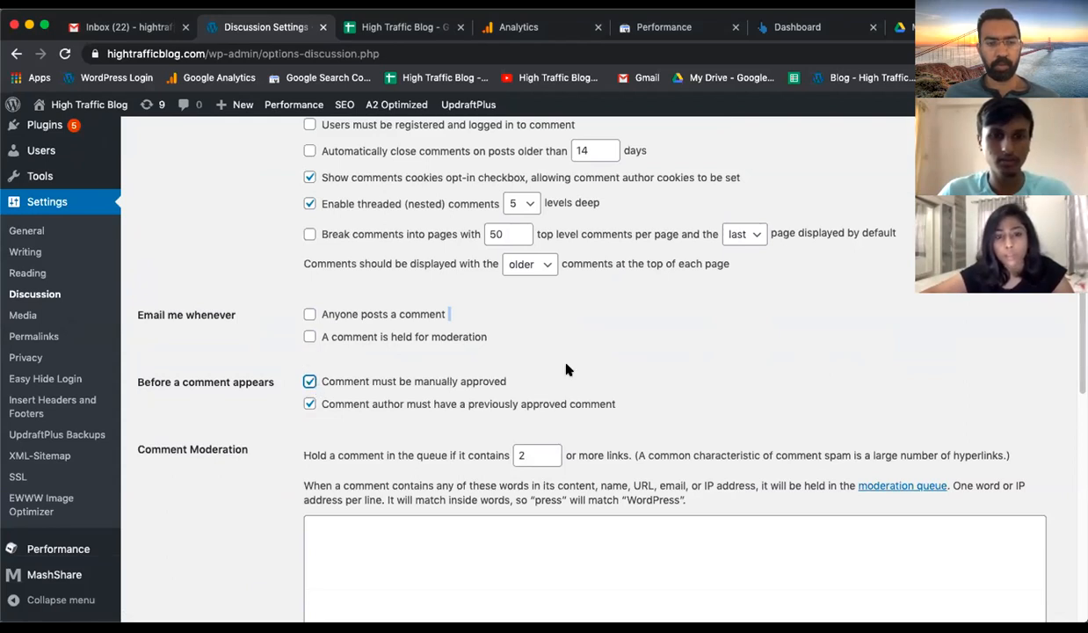
pyautogui.scroll(-1, 566, 369)
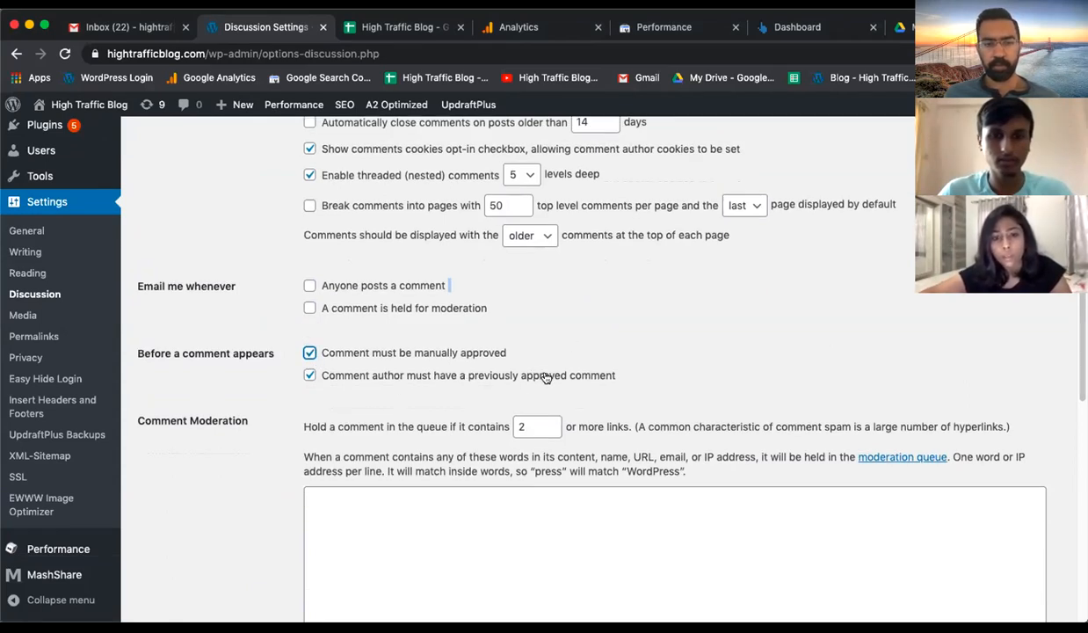
pyautogui.click(310, 375)
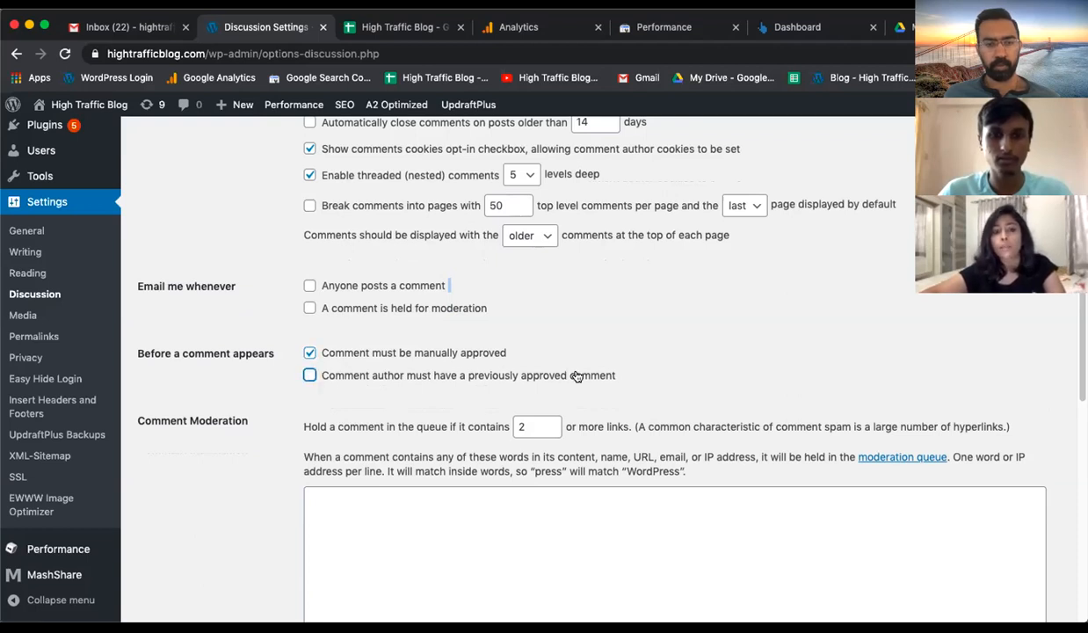
# - Check the remaining comment moderation, blocklist and avatar options, and save the discussion settings
pyautogui.scroll(-5, 576, 376)
pyautogui.scroll(12, 575, 376)
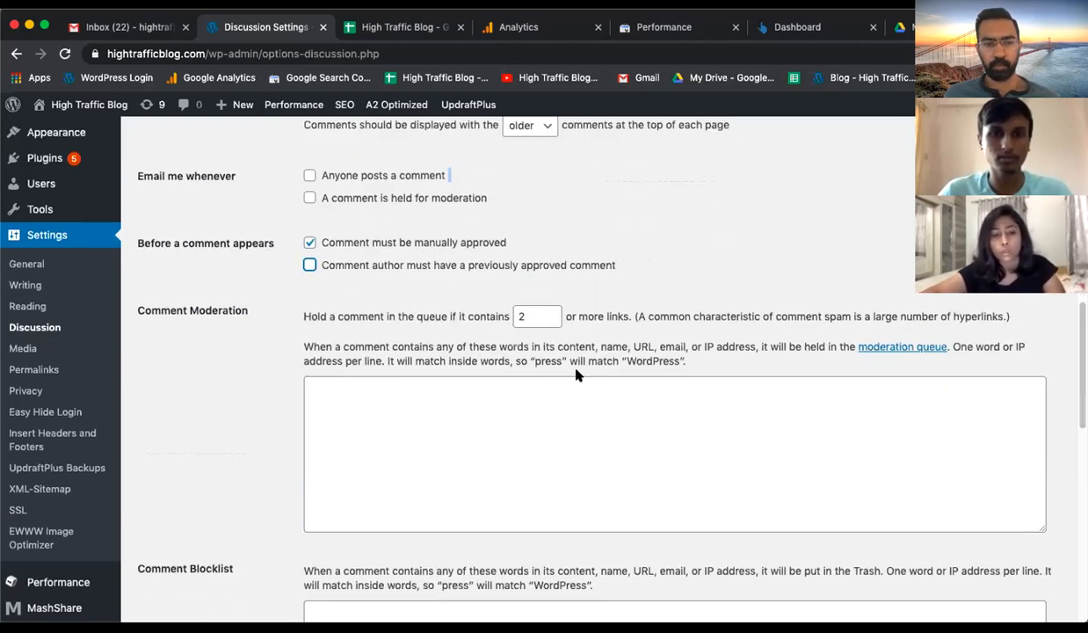
pyautogui.scroll(-20, 576, 373)
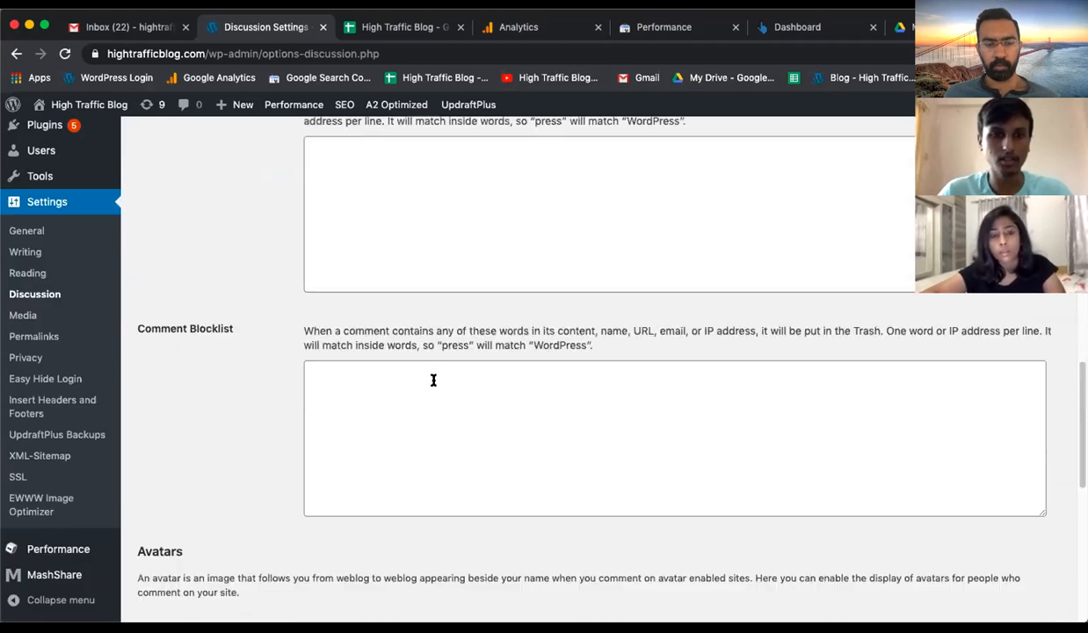
pyautogui.scroll(-3, 276, 441)
pyautogui.click(160, 526)
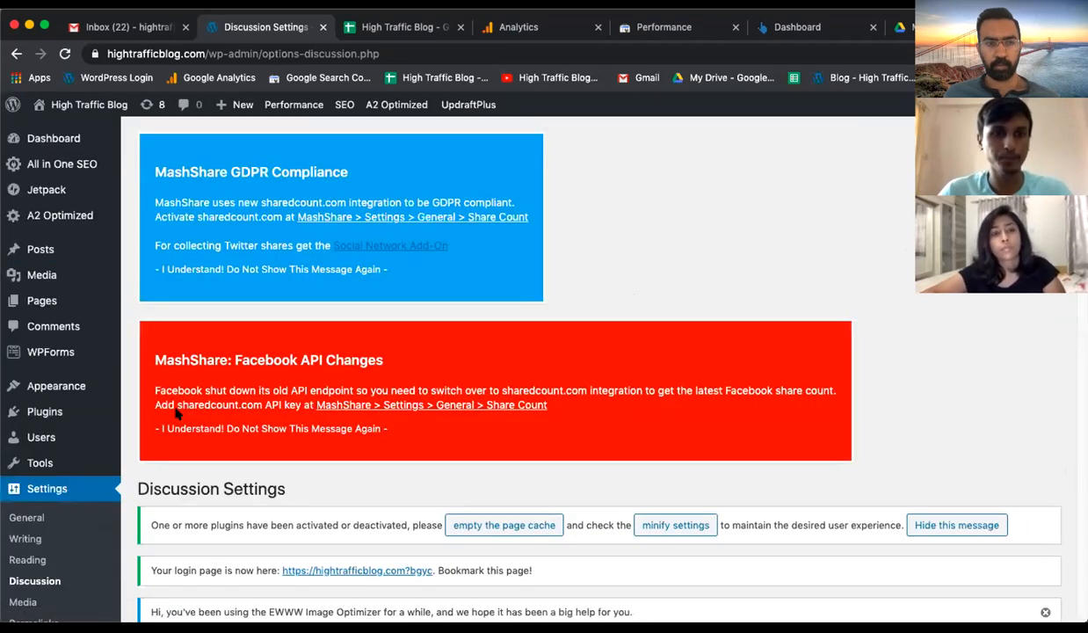
# - Empty all of the site's caches, including the disc caches, with the Performance plugin
pyautogui.moveTo(275, 109)
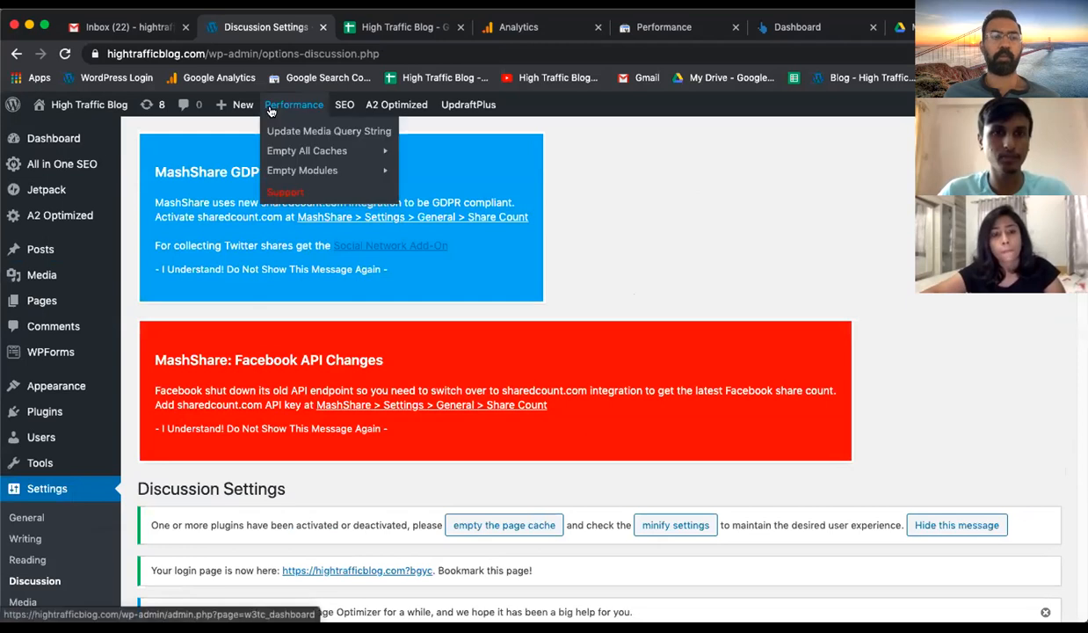
pyautogui.moveTo(378, 150)
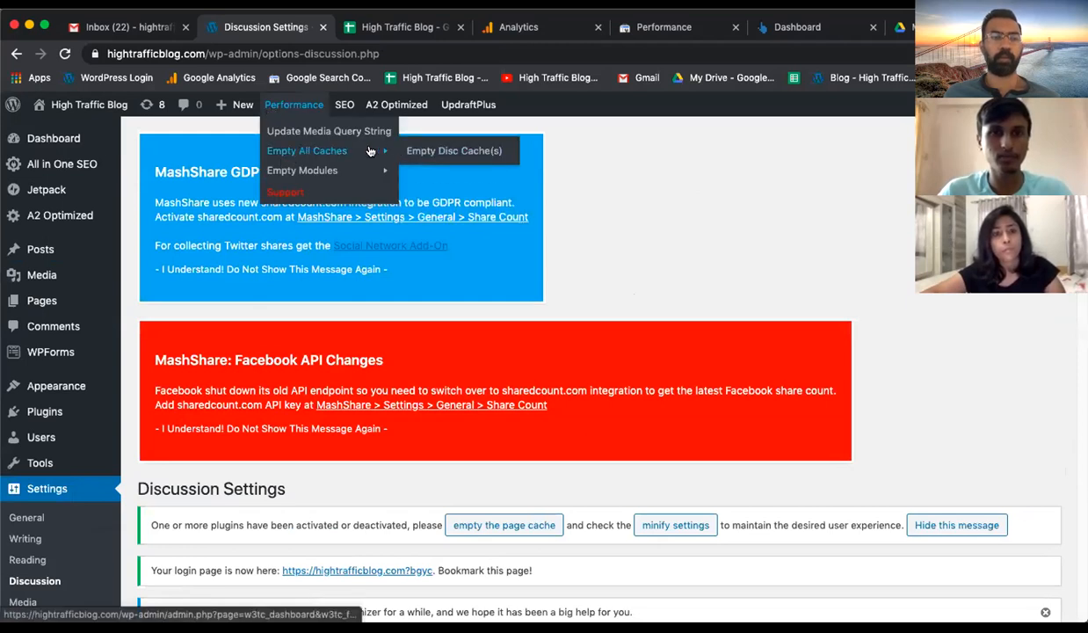
pyautogui.click(454, 150)
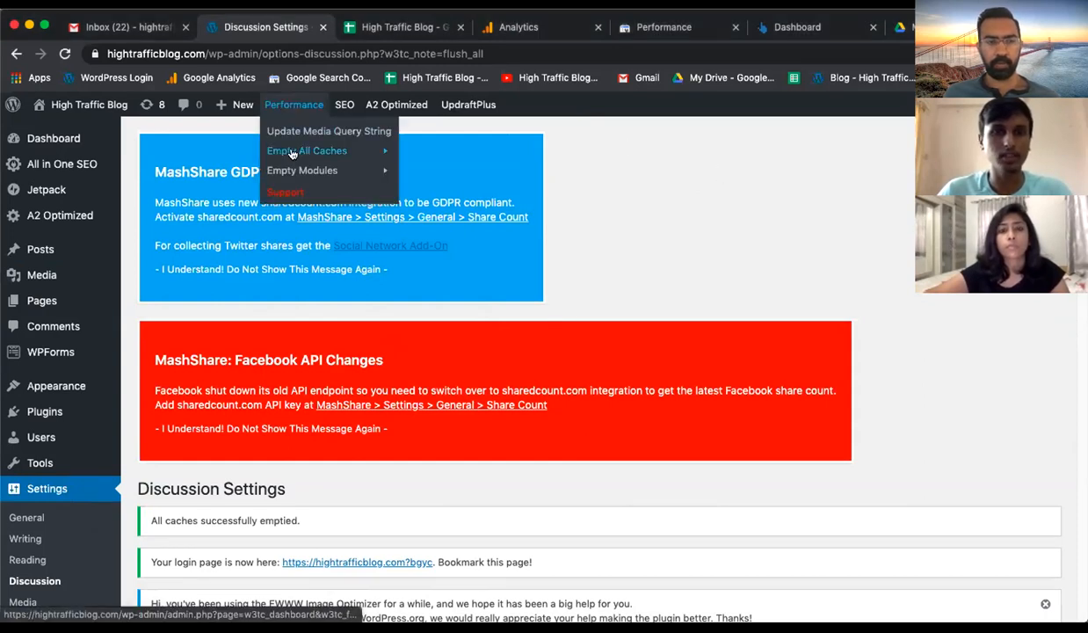
pyautogui.click(455, 150)
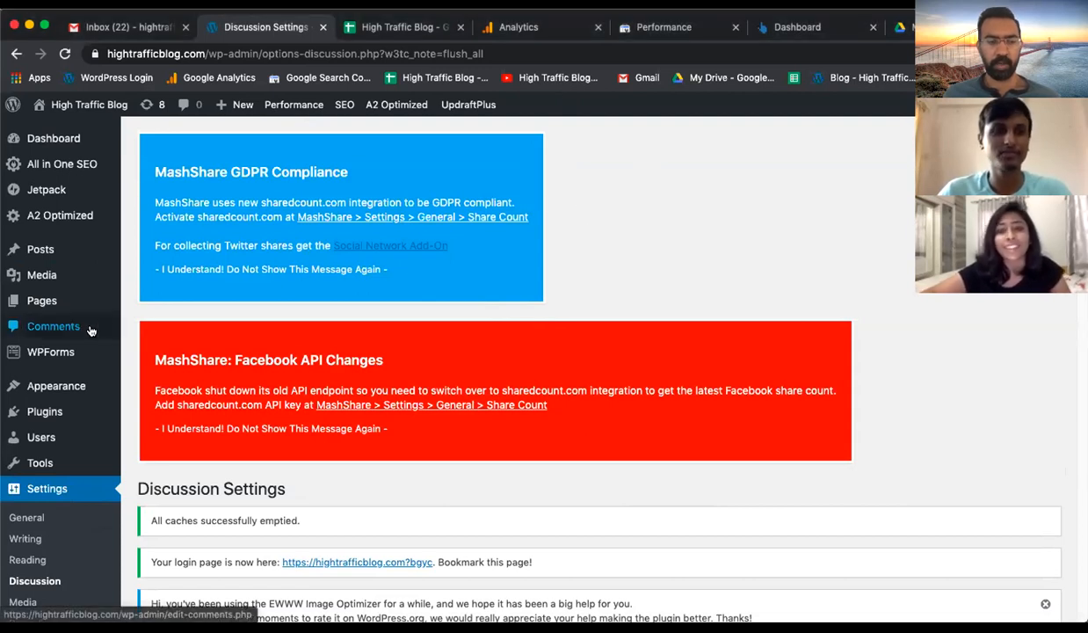
# - Open the Comments page and review the comment list and its status filters
pyautogui.click(121, 328)
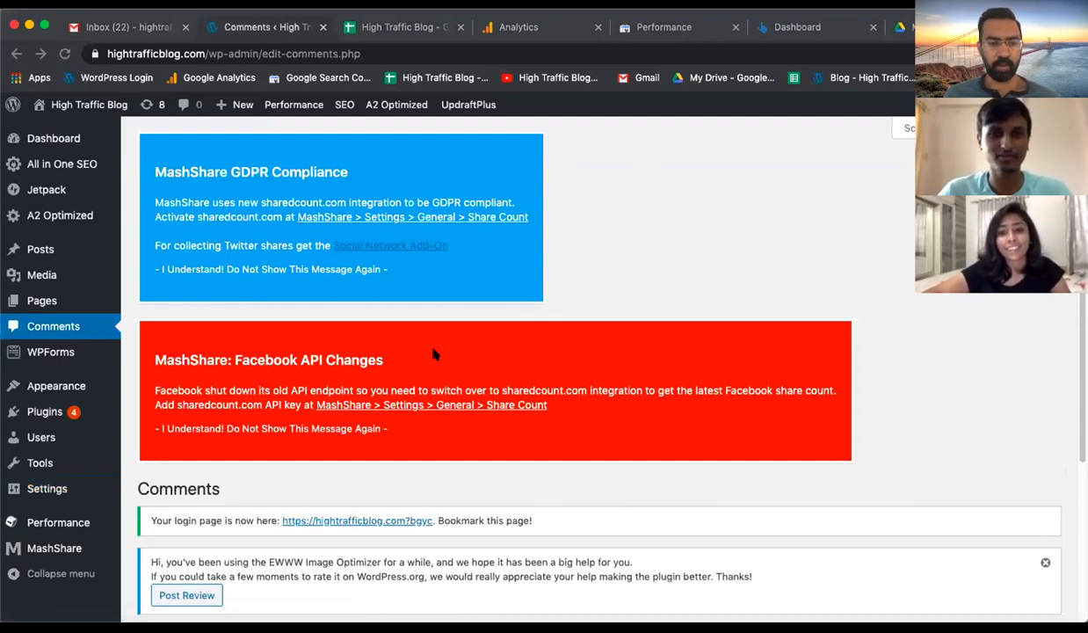
pyautogui.scroll(-2, 434, 355)
pyautogui.scroll(-5, 429, 348)
pyautogui.scroll(3, 440, 351)
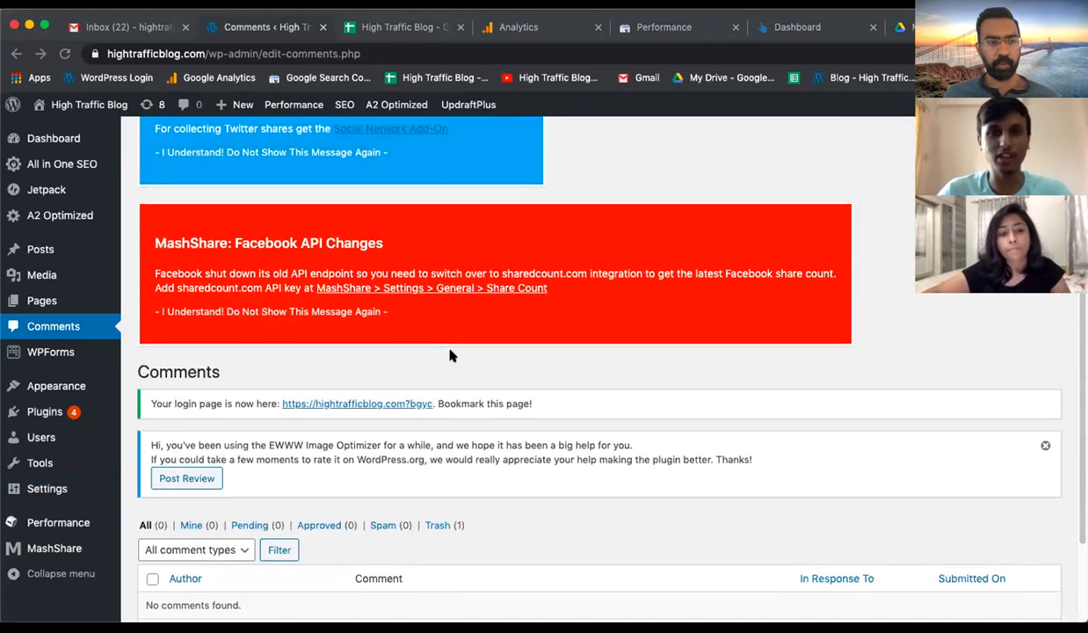
pyautogui.scroll(2, 422, 395)
pyautogui.scroll(-3, 340, 518)
pyautogui.scroll(-2, 264, 440)
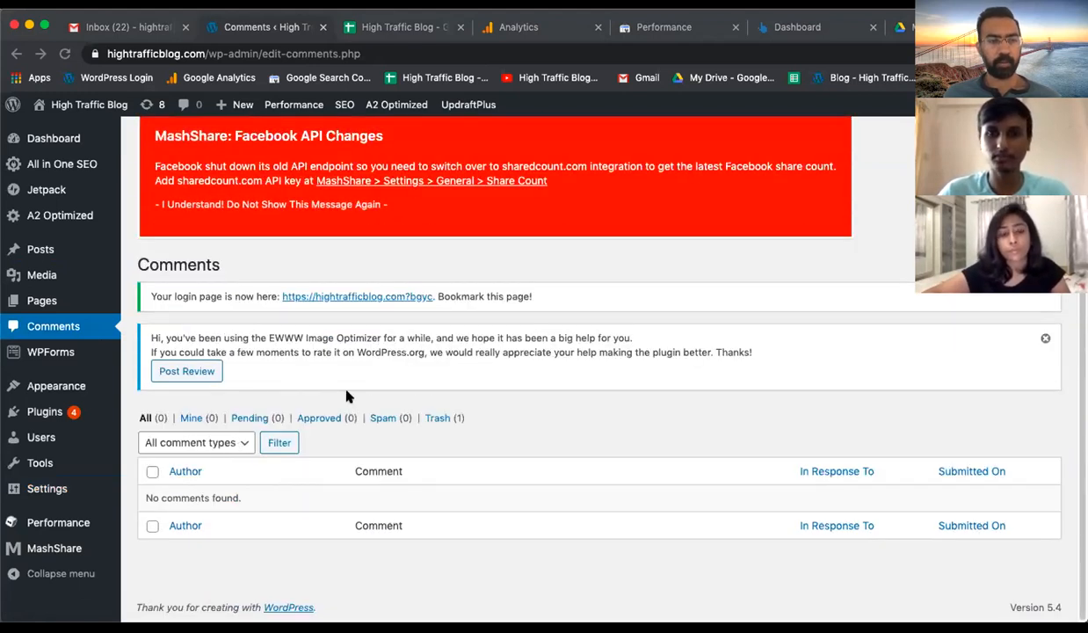
# - Permanently dismiss the MashShare notices about Facebook API Changes and GDPR Compliance
pyautogui.click(274, 205)
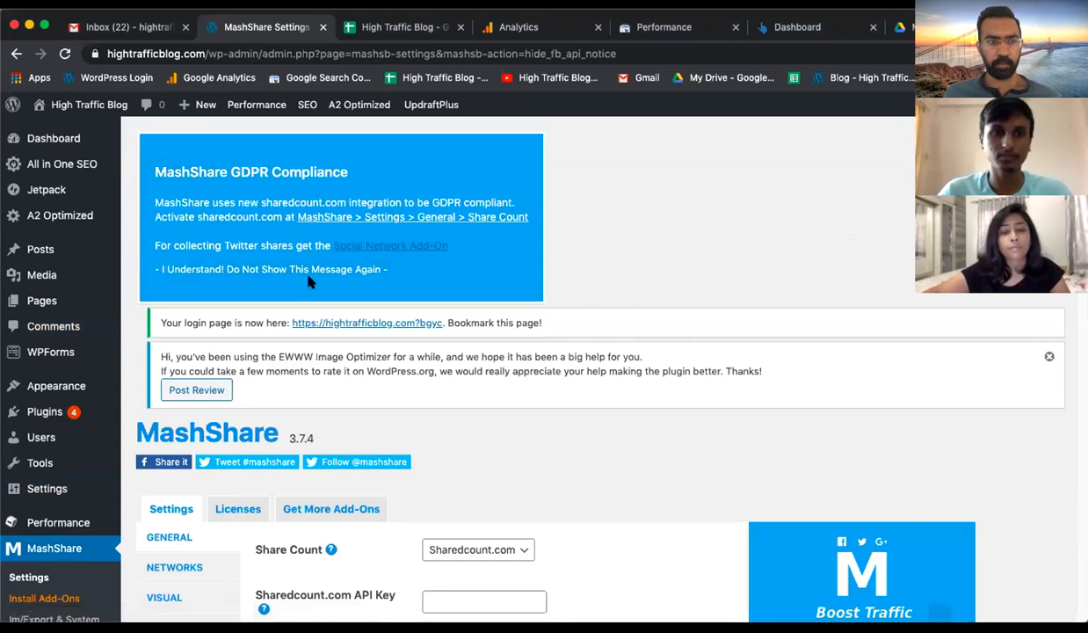
pyautogui.scroll(-1, 192, 264)
pyautogui.scroll(1, 102, 218)
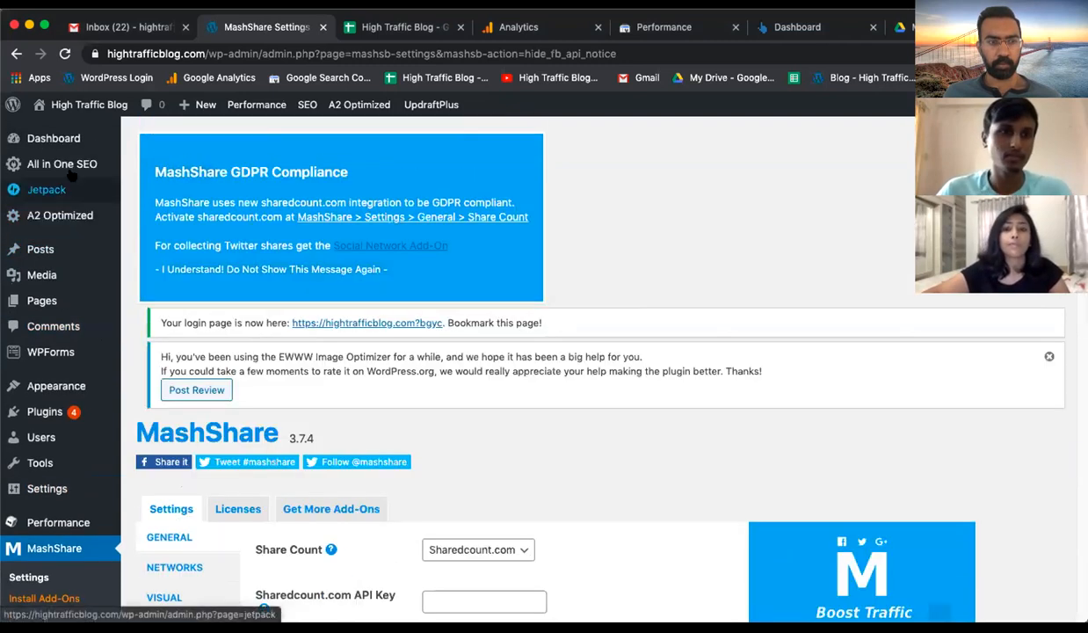
pyautogui.moveTo(96, 137)
pyautogui.click(146, 142)
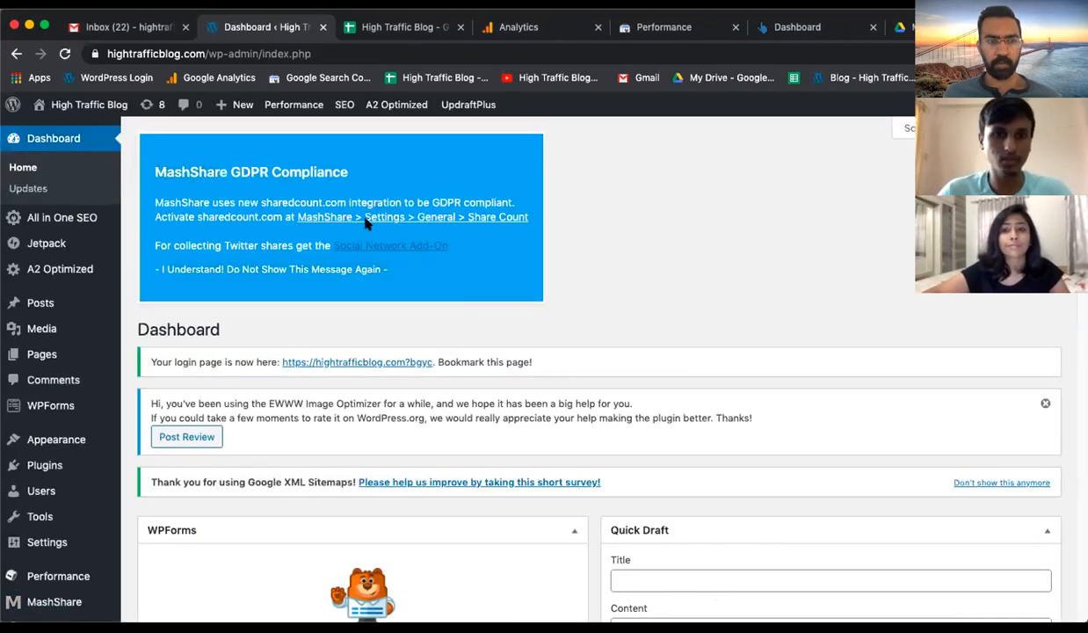
pyautogui.click(239, 268)
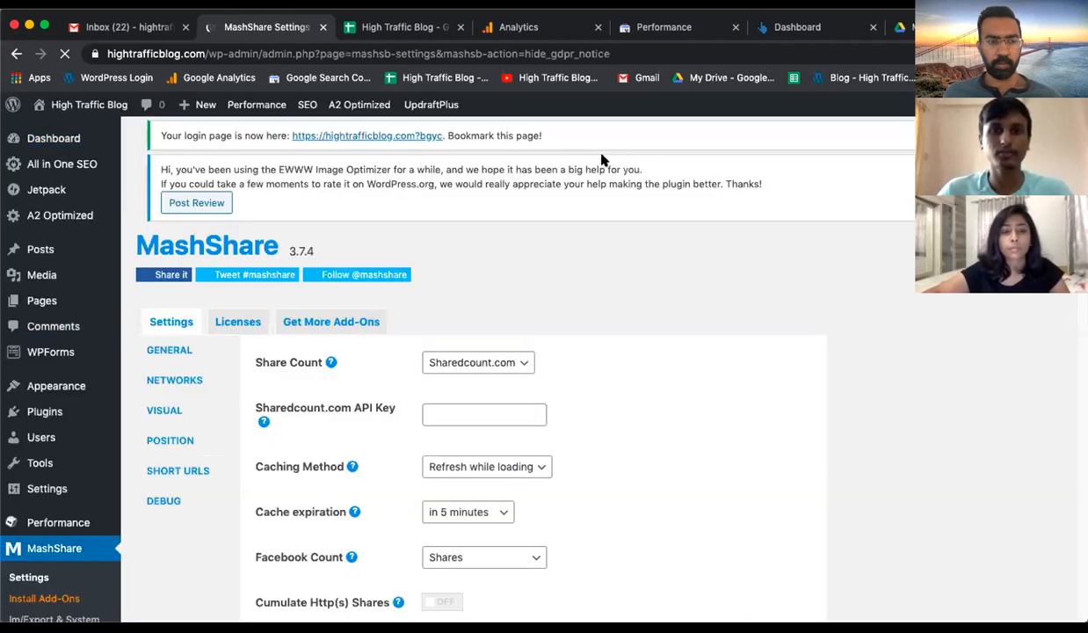
# - Return to the Dashboard home and collapse the WPForms and A2 Optimized widgets
pyautogui.click(139, 138)
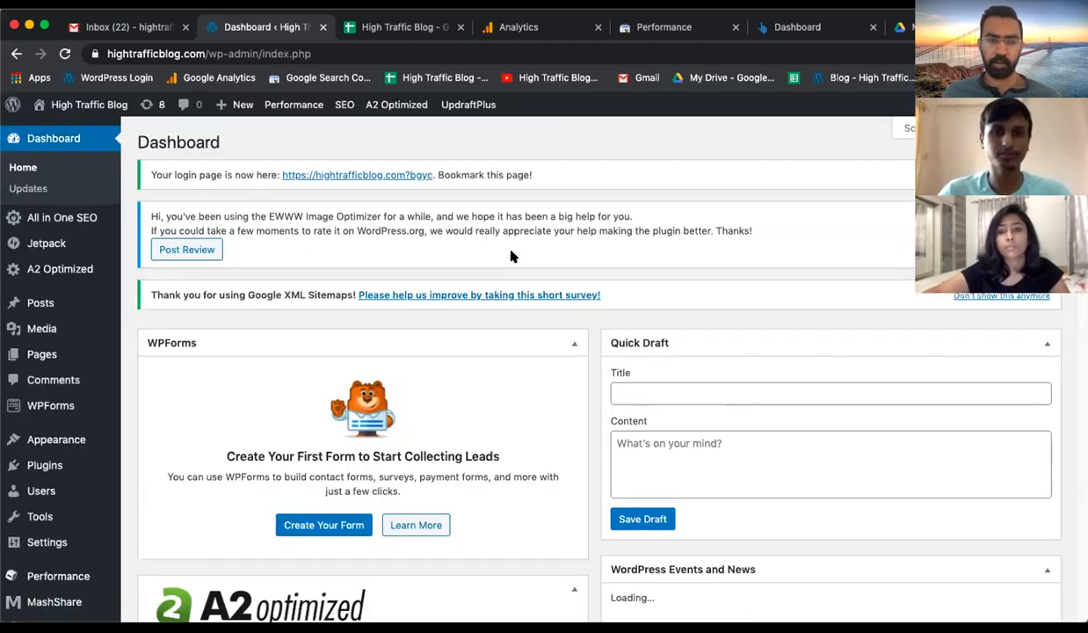
pyautogui.click(527, 341)
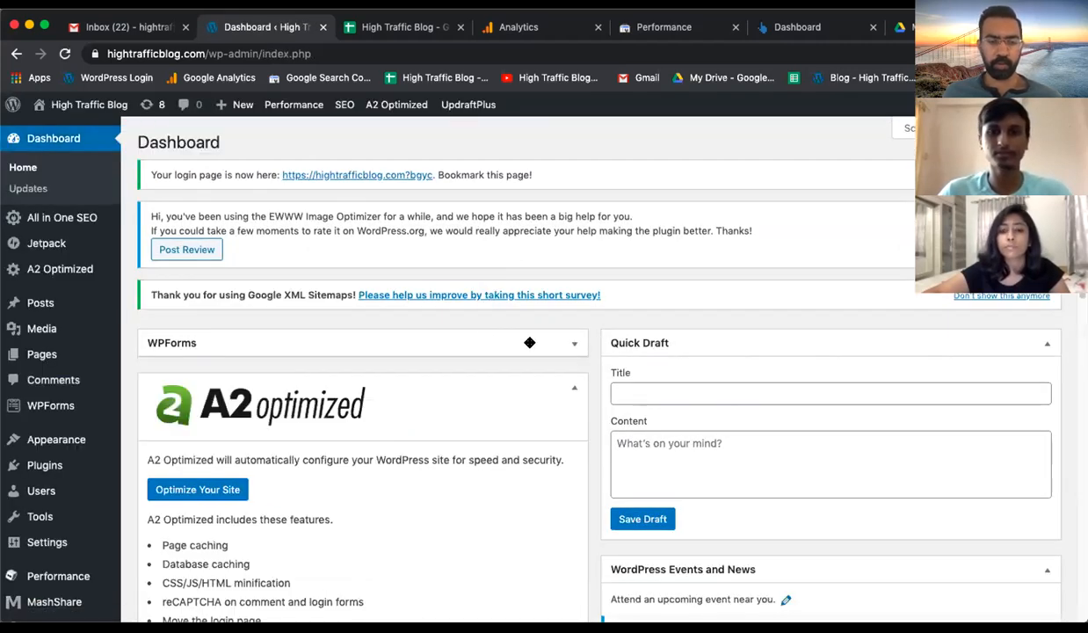
pyautogui.scroll(-1, 527, 351)
pyautogui.click(524, 362)
pyautogui.scroll(-5, 524, 362)
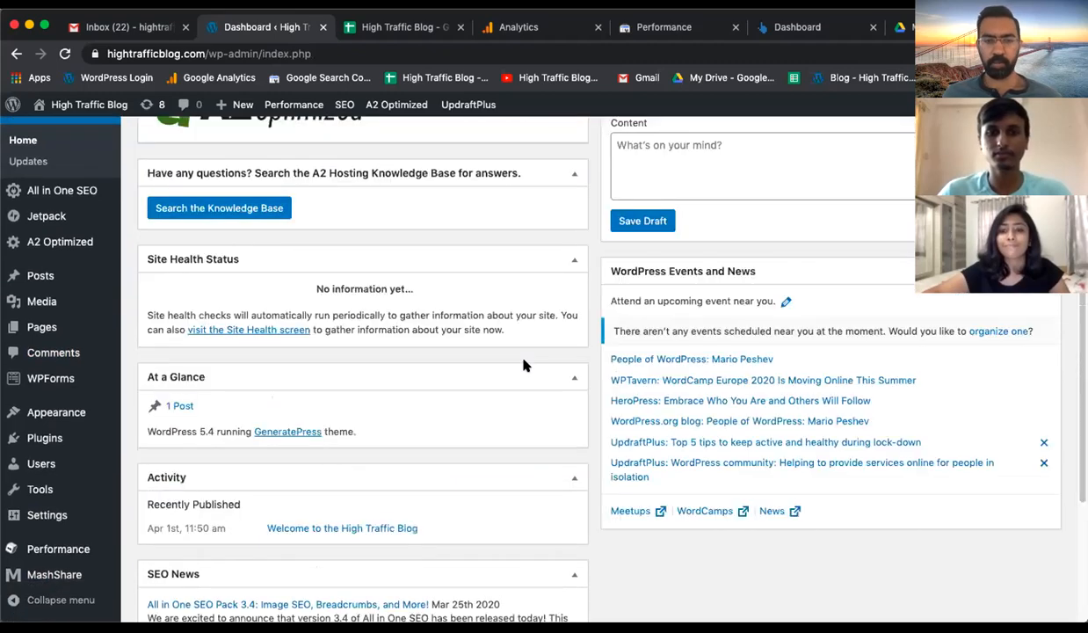